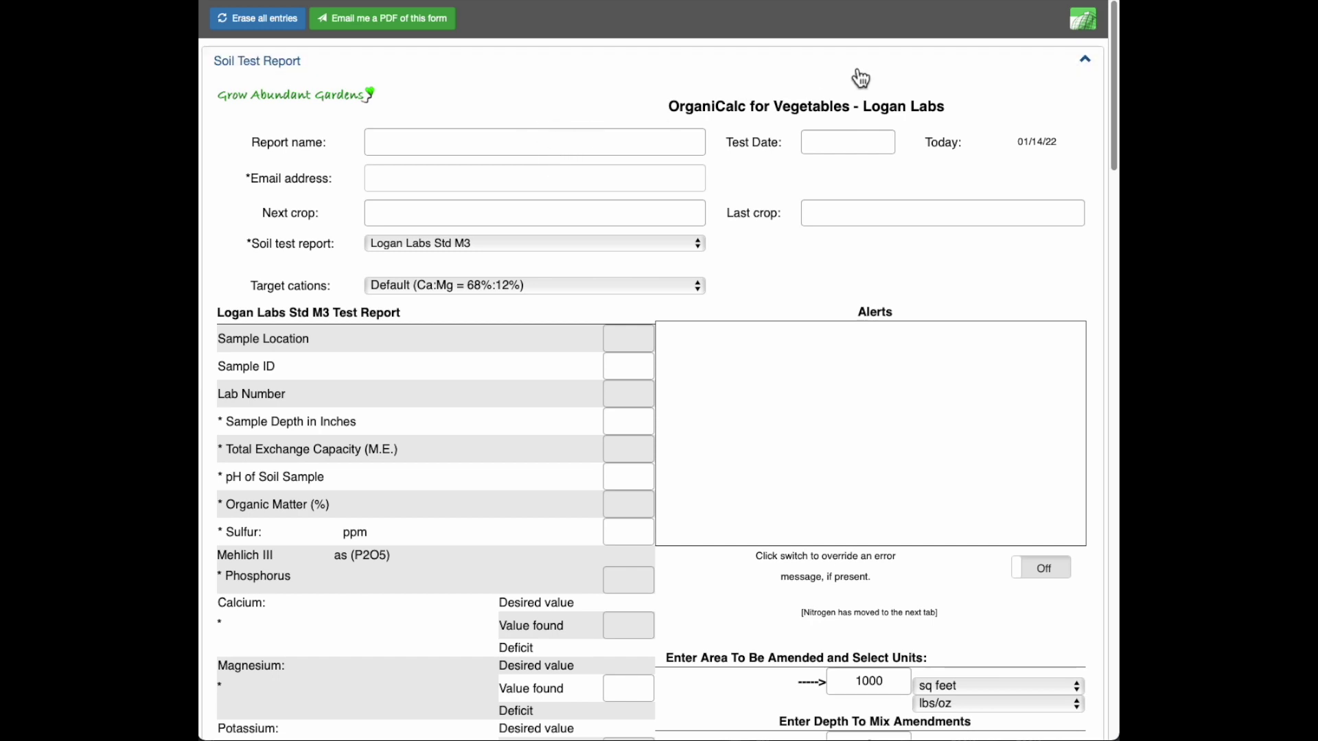
Step: Enter report name Test, test date 6/29/16, the contact e-mail address, and crops veggie/veggies
click(559, 143)
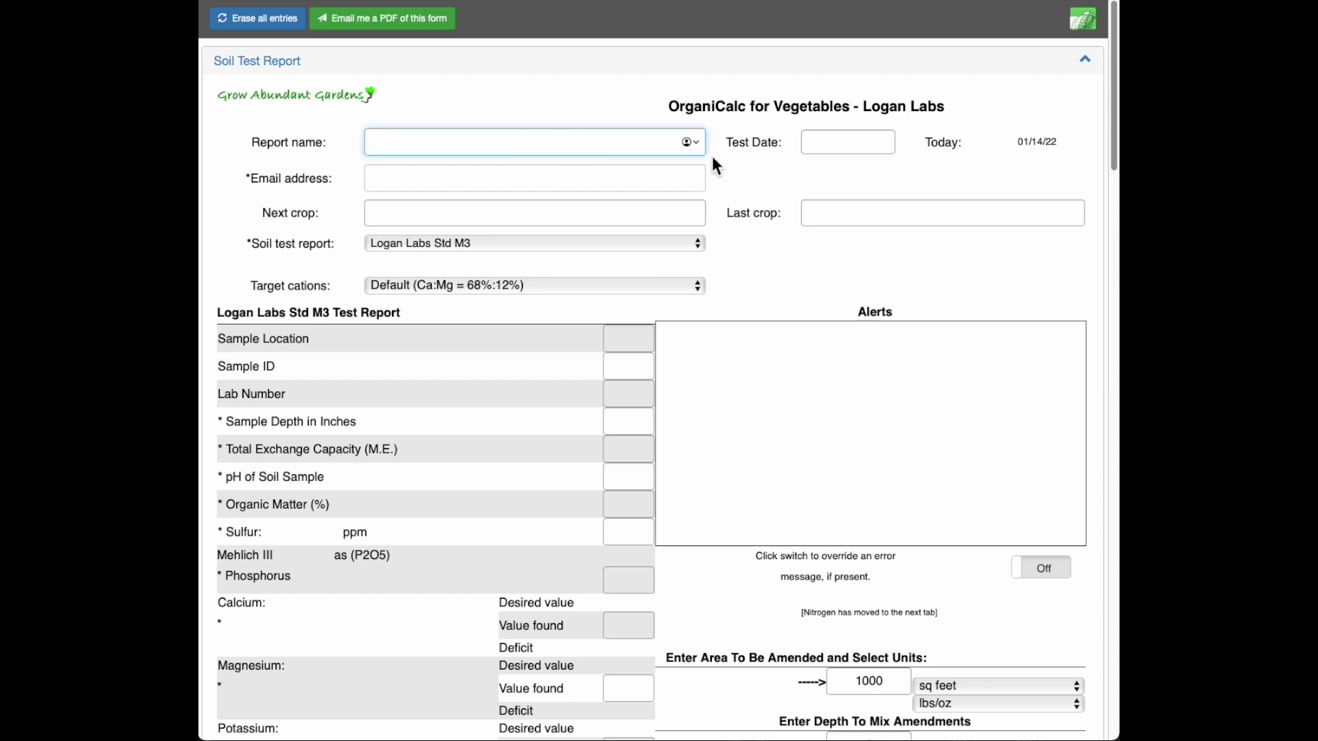
text(Test)
click(833, 150)
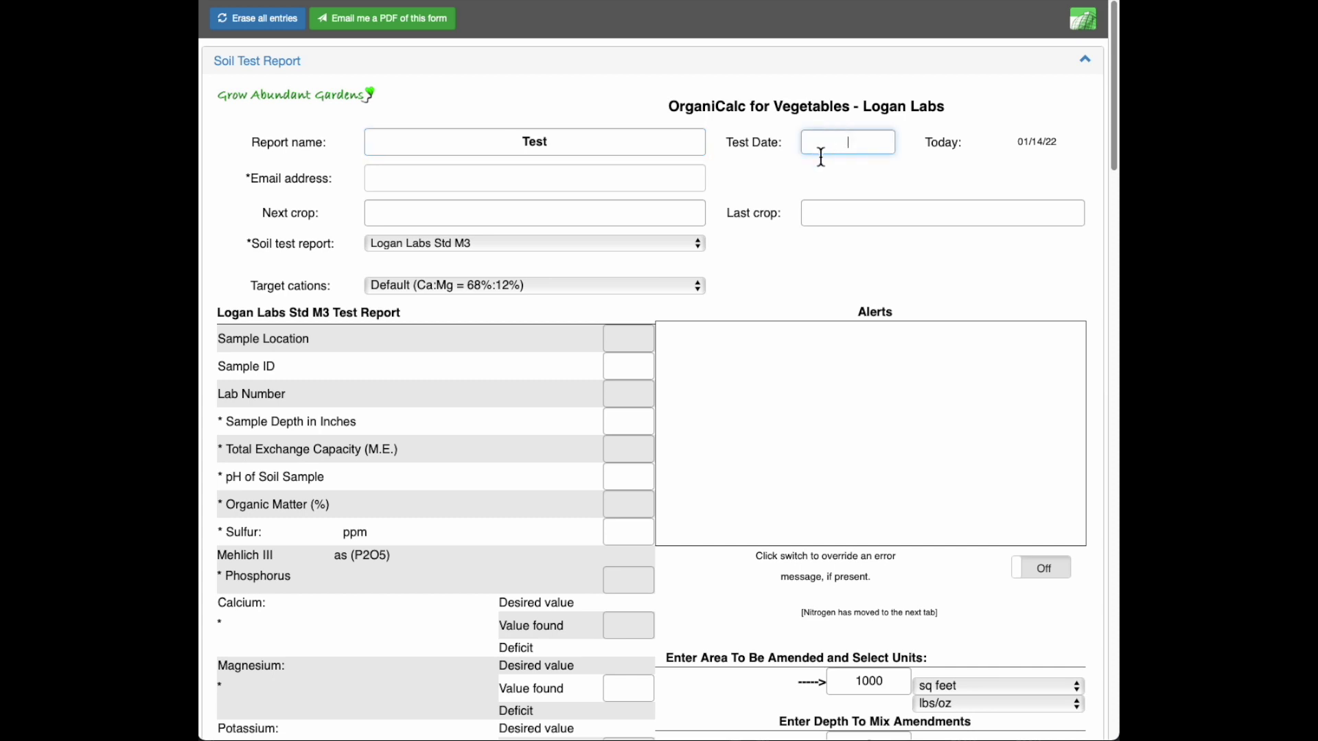
text(6/29/16)
click(554, 182)
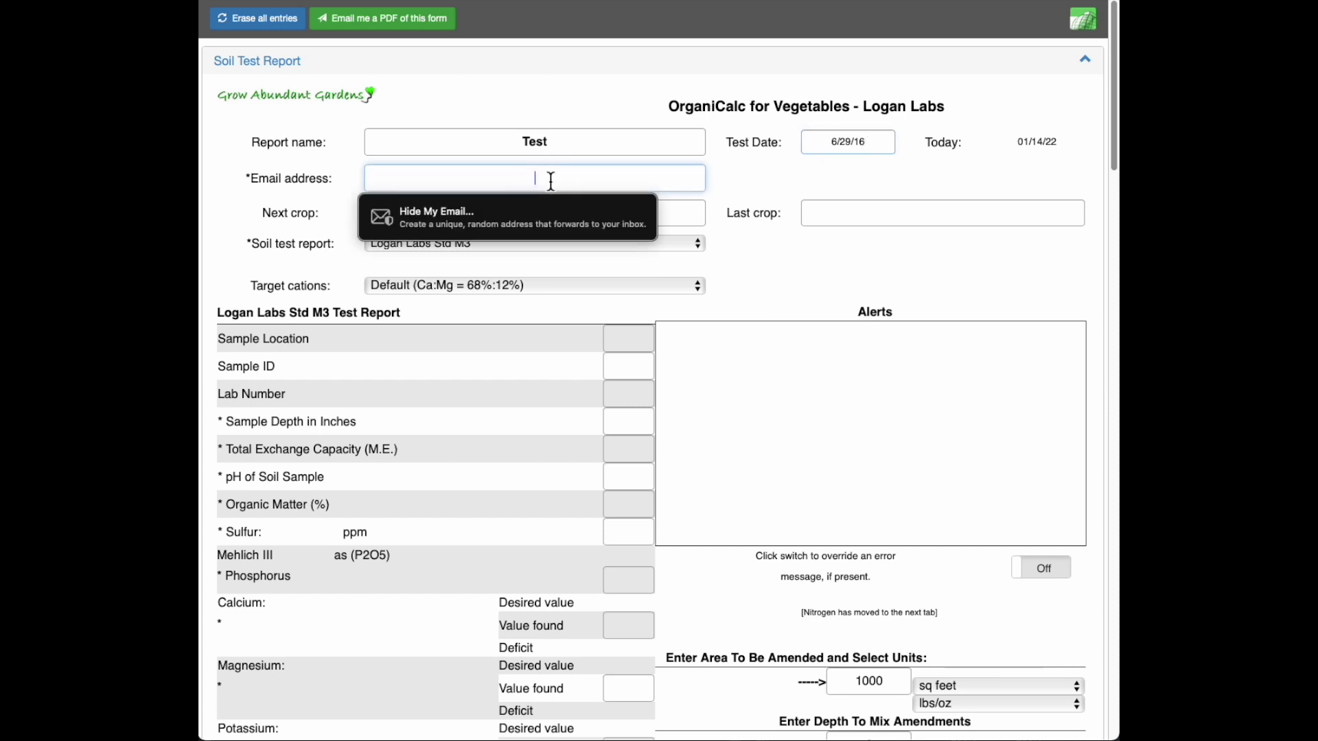
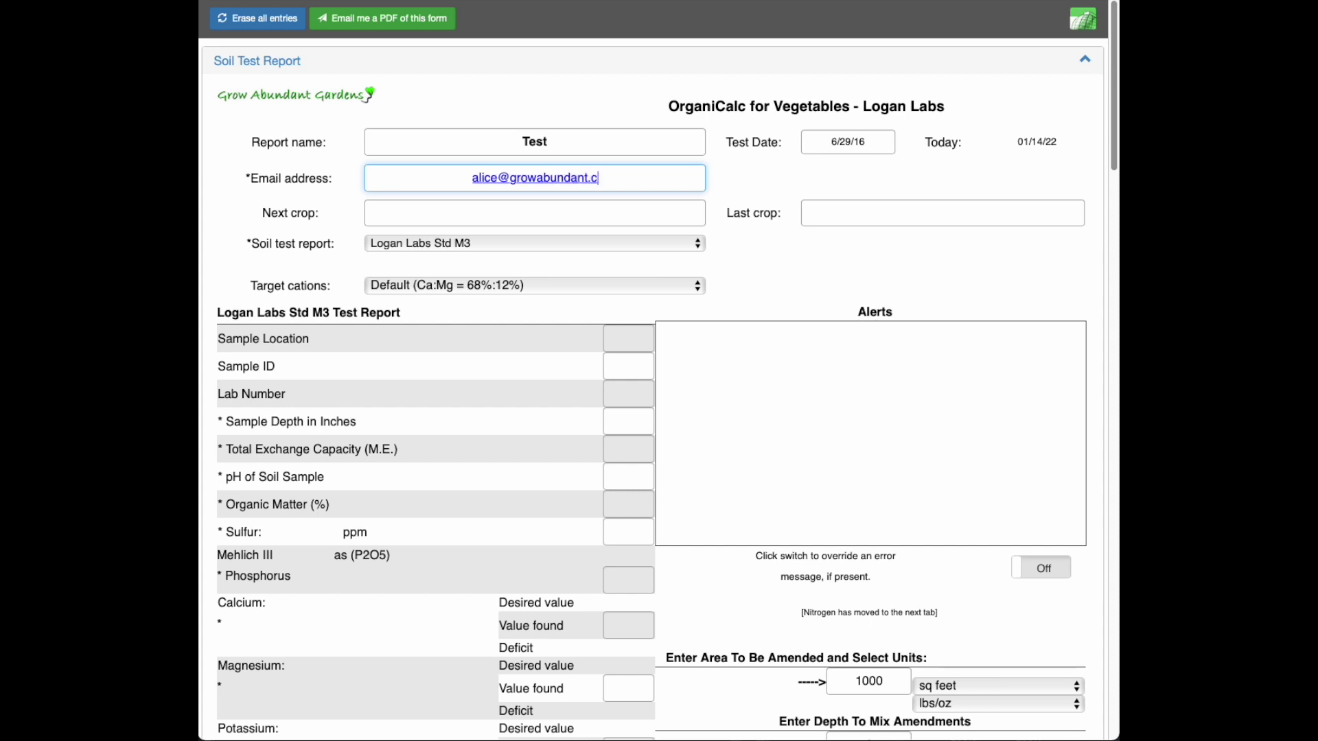
click(588, 221)
text(veggie)
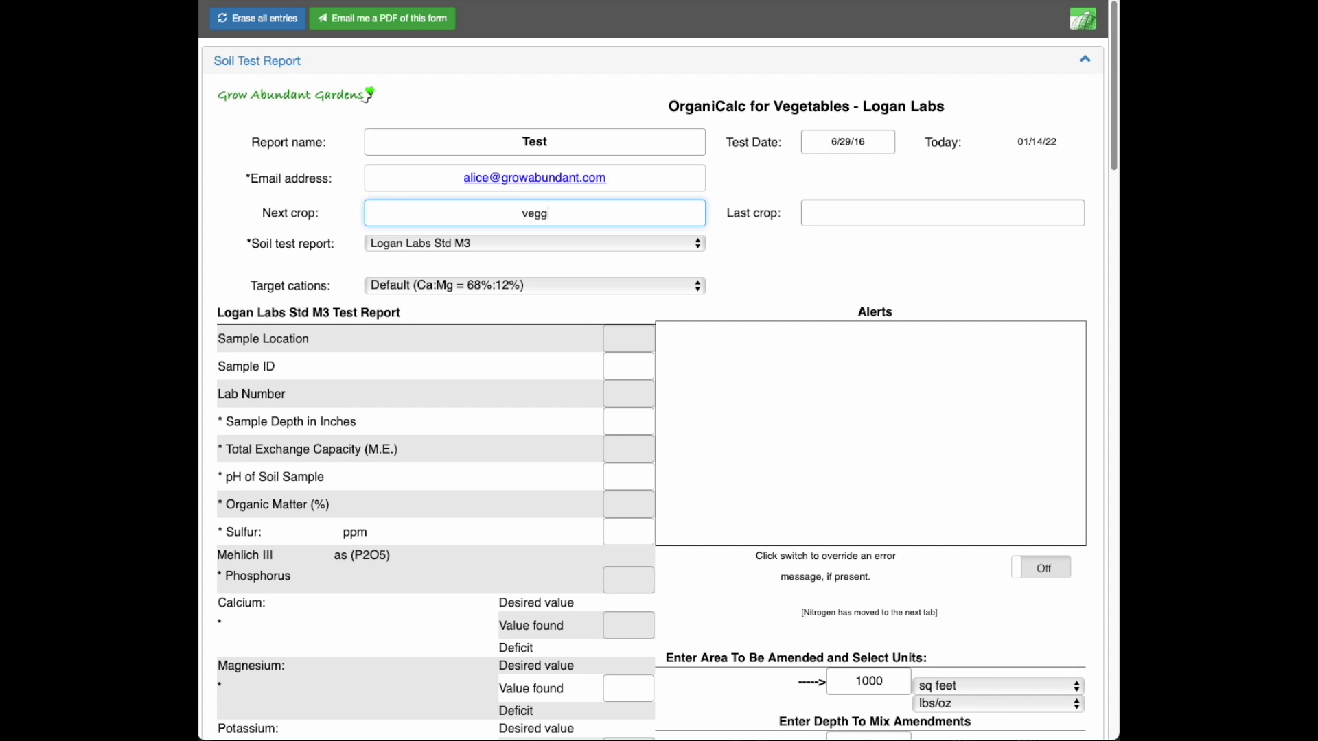
click(902, 218)
text(veggies)
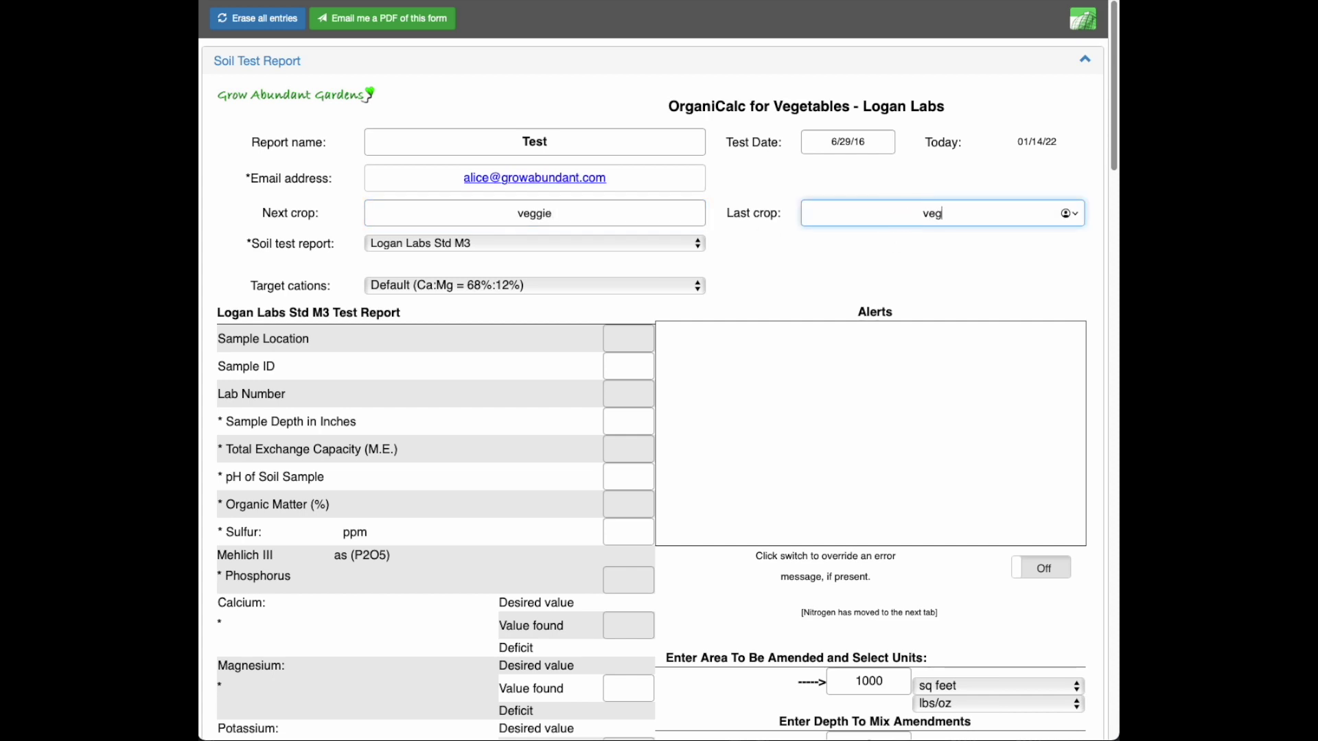
click(697, 249)
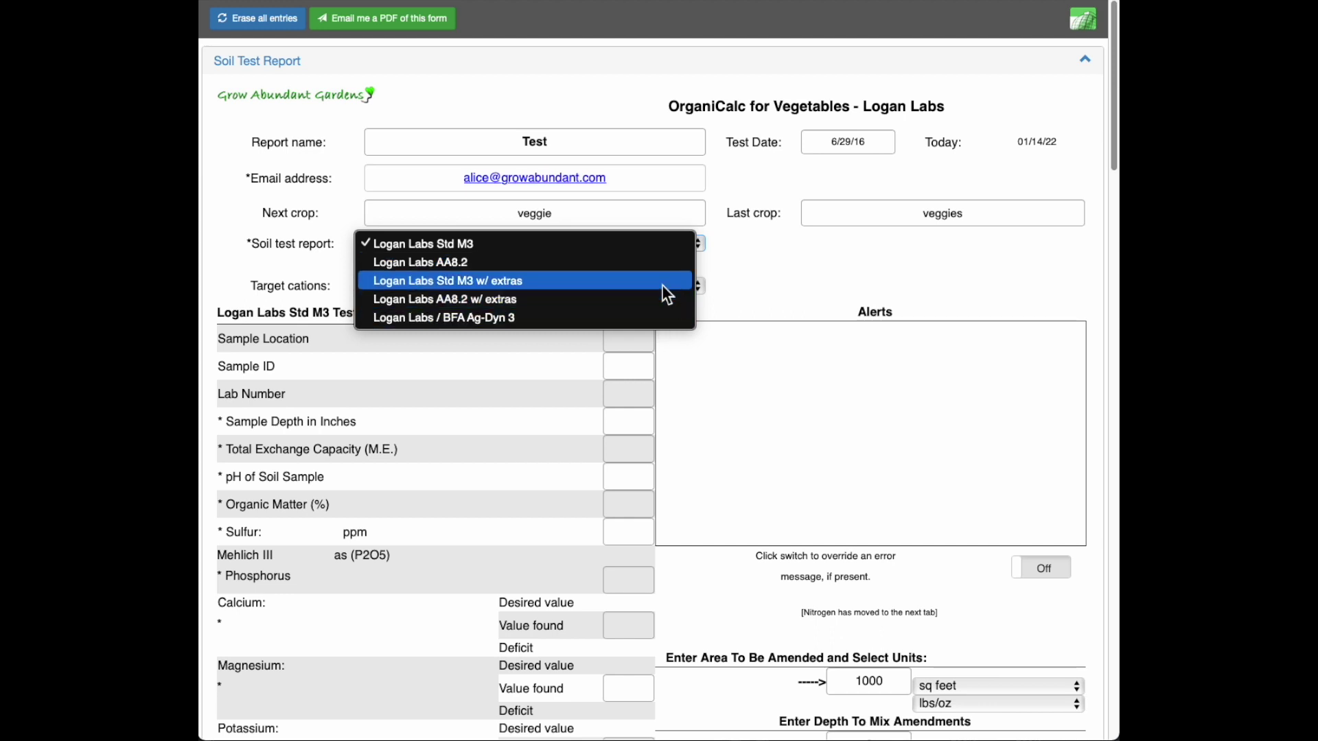
Step: Keep Logan Labs Std M3 as the report type and choose Sand (Ca:Mg 65%:15%) target cations
click(661, 247)
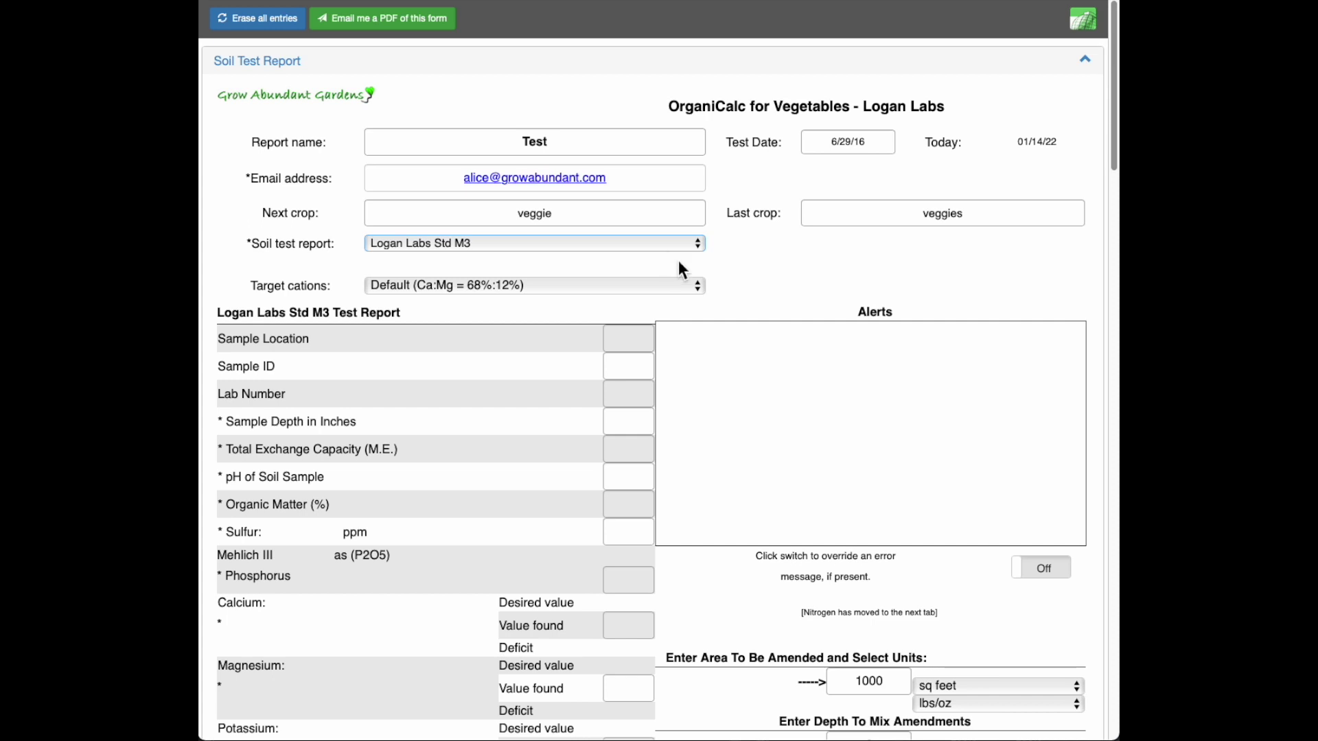
scroll(732, 282, down, 1)
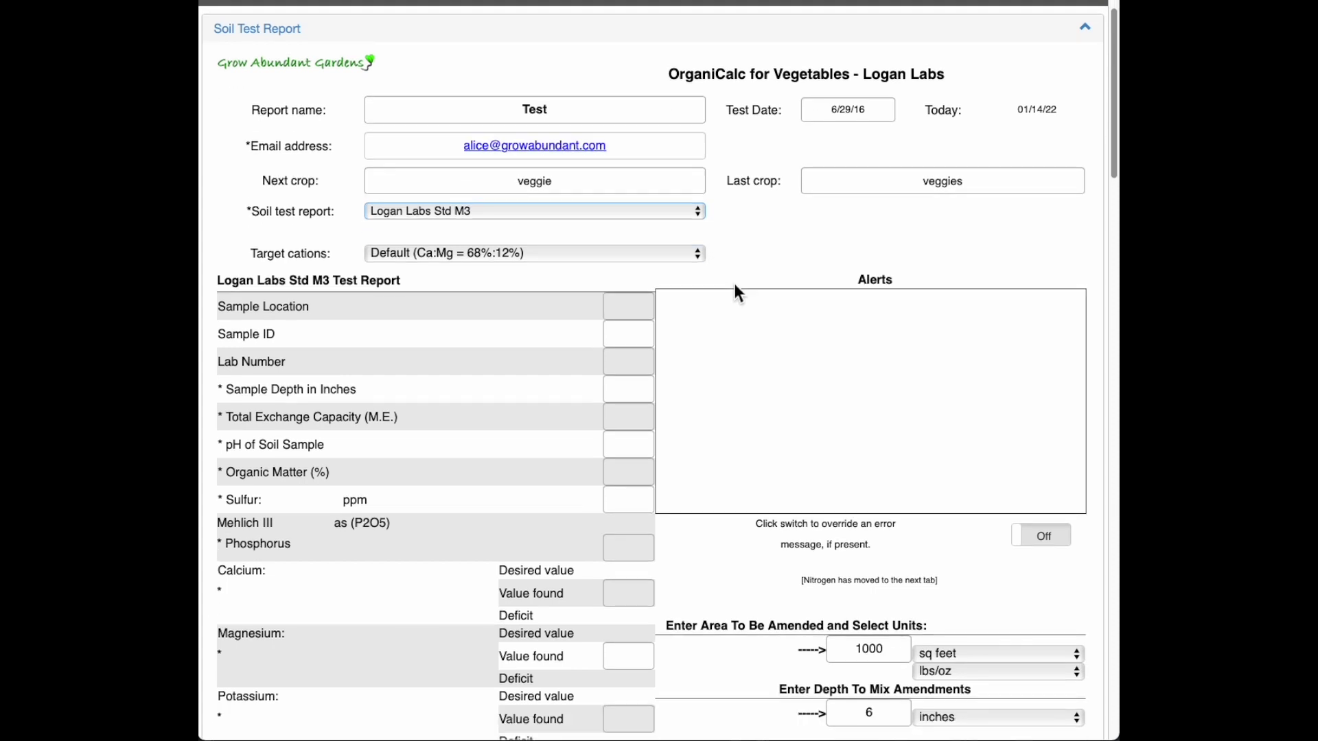
click(699, 255)
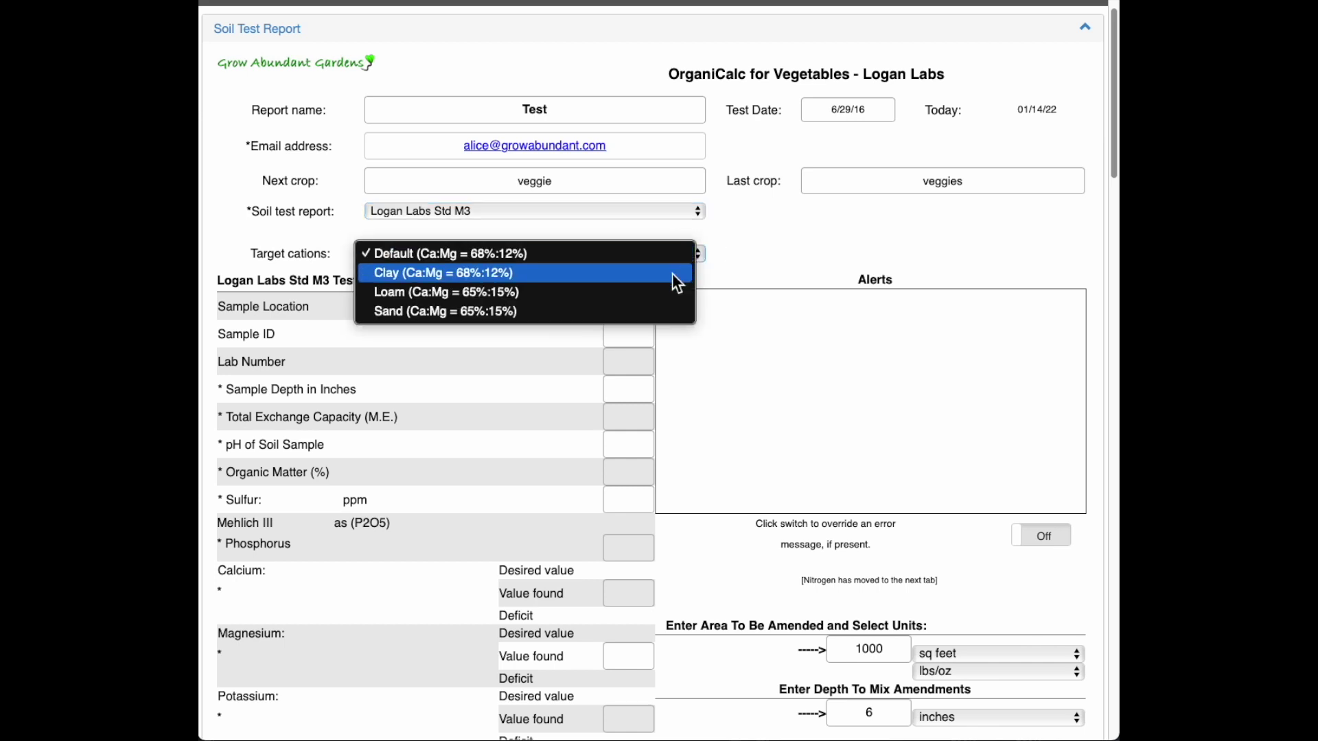
click(664, 311)
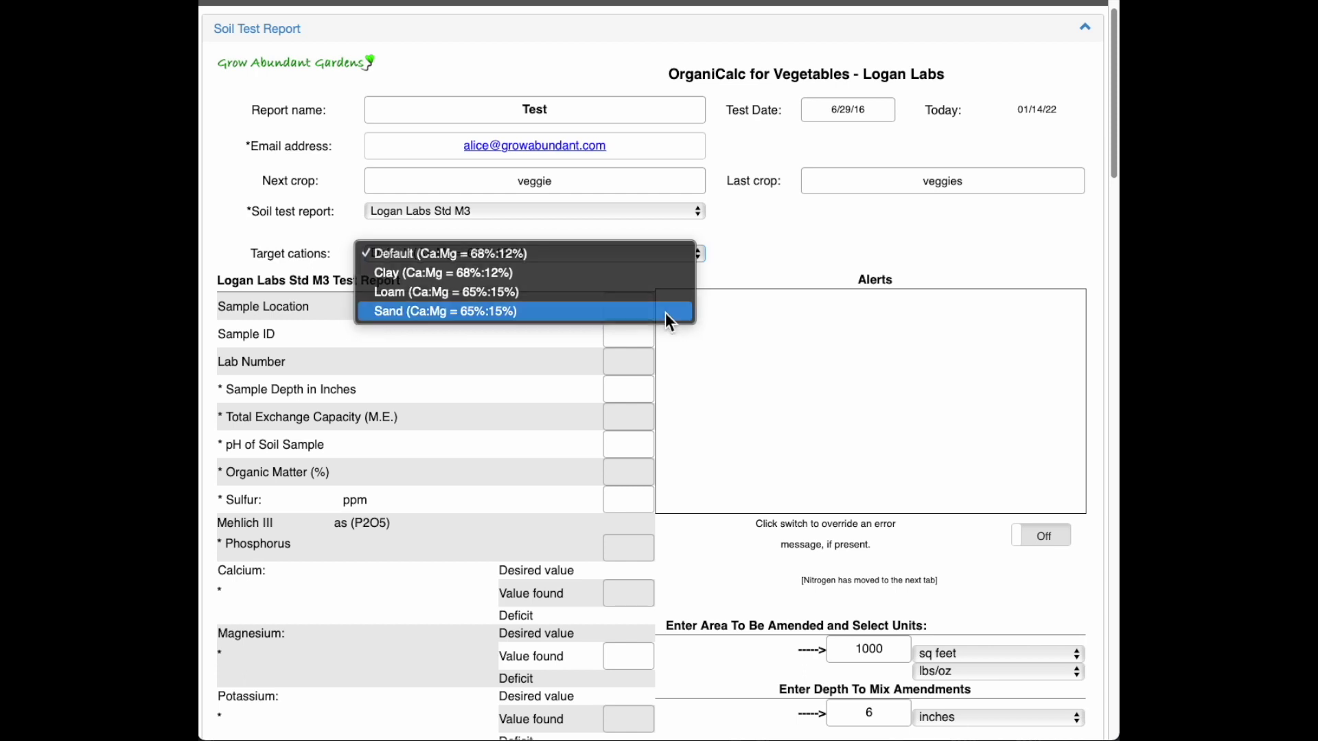
scroll(784, 255, down, 2)
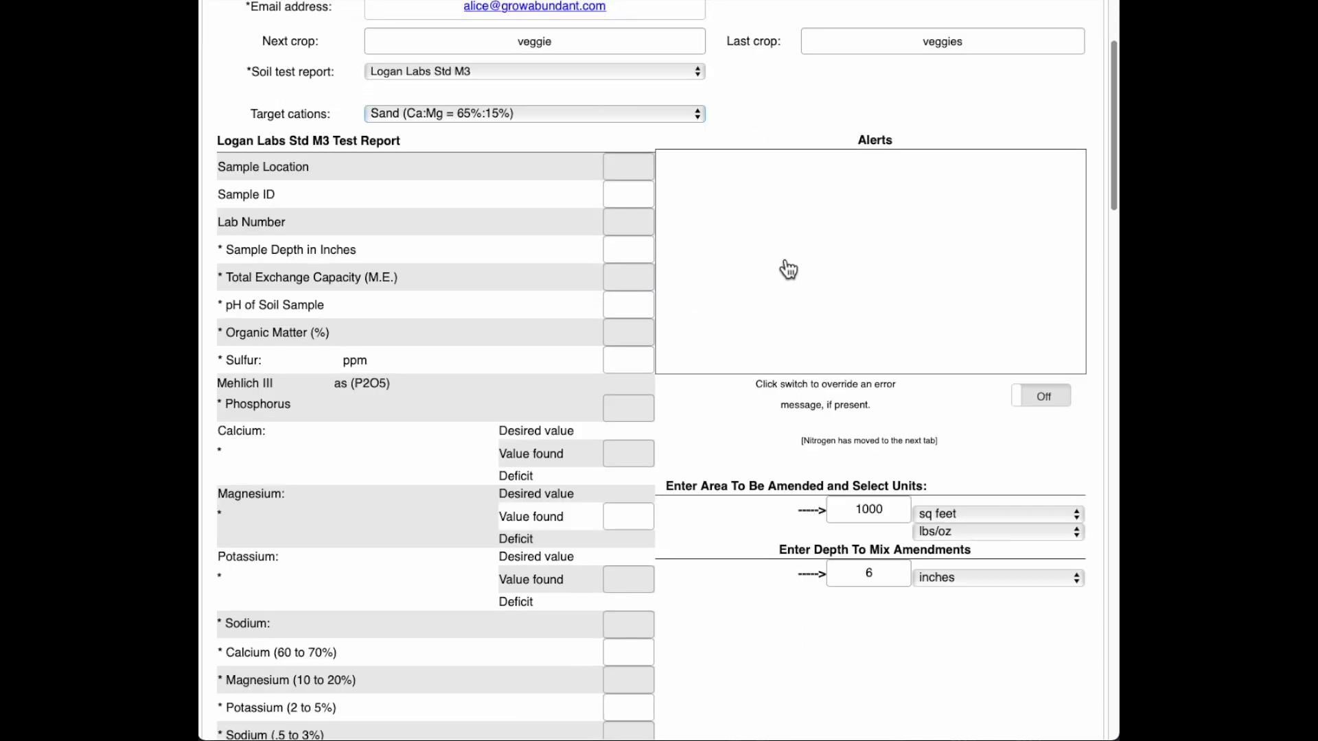
click(623, 168)
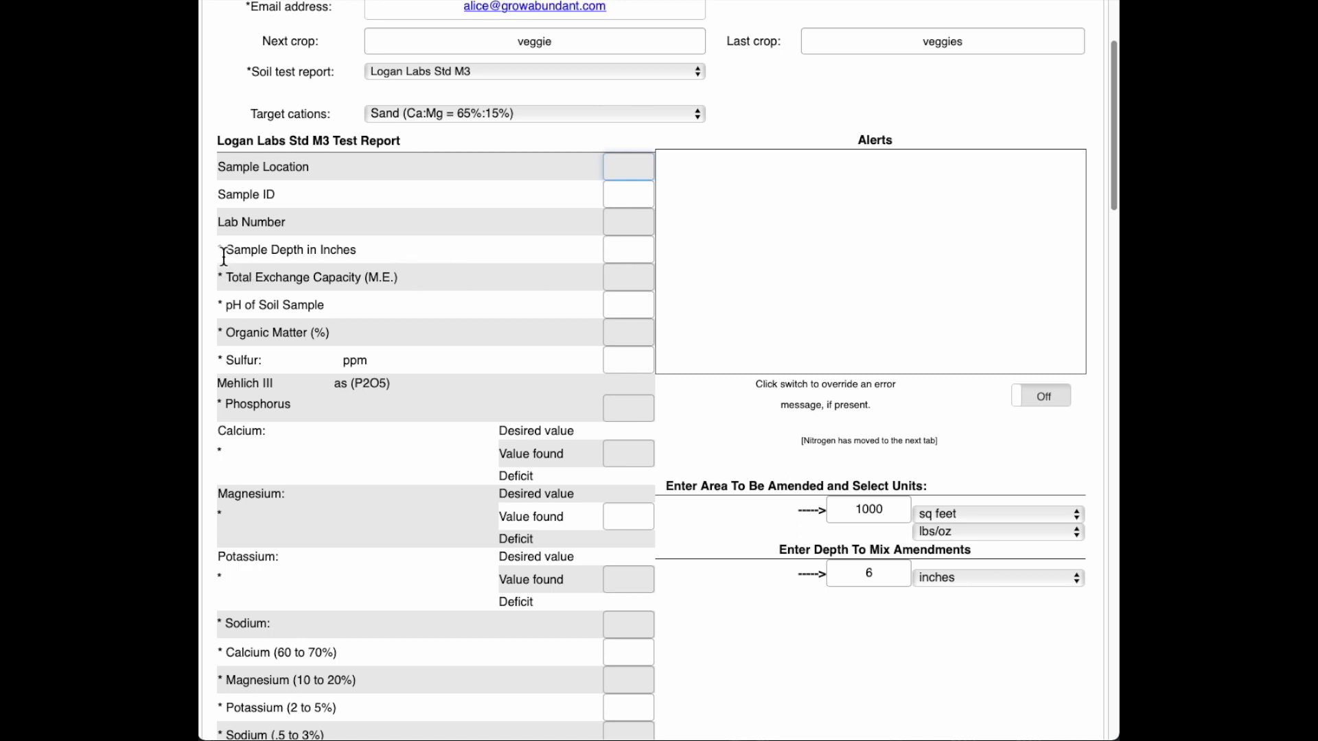
Step: Enter sample depth 6, exchange capacity 6.09, pH 7.30 and organic matter 1.43
click(636, 254)
text(6)
key(Tab)
text(6.09)
key(Tab)
text(7.30)
key(Tab)
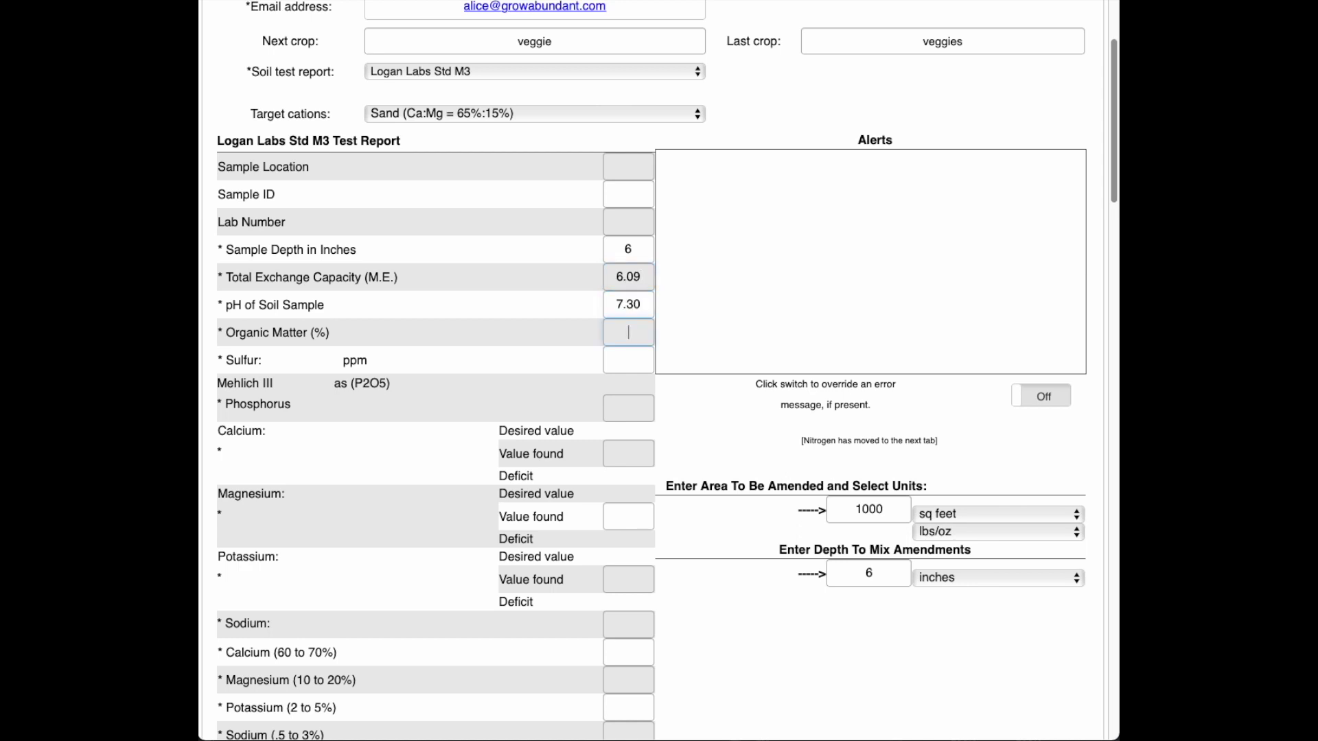
text(1.43)
Step: Enter sulfur 9, phosphorus 56 (correcting a mistaken 821), and calcium 821
key(Tab)
text(9)
key(Tab)
text(821)
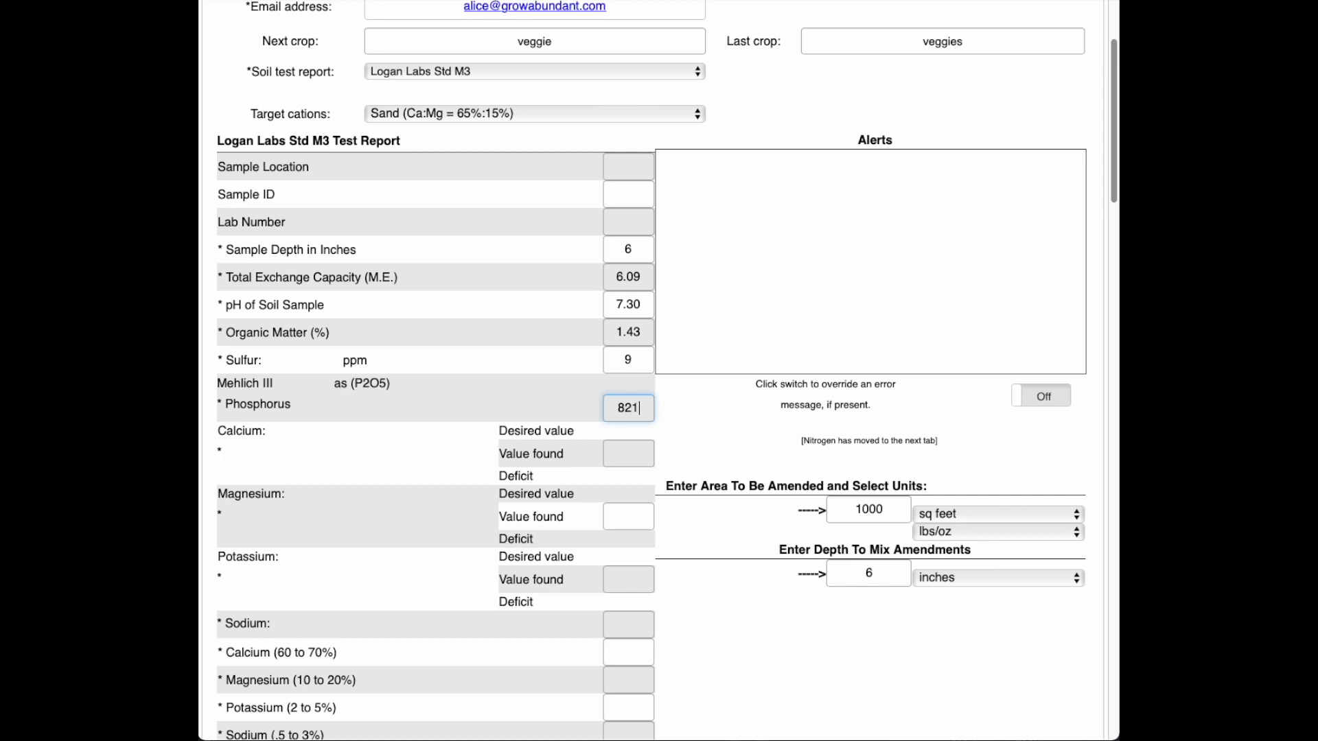
key(BackSpace)
key(BackSpace)
key(BackSpace)
text(56)
key(Tab)
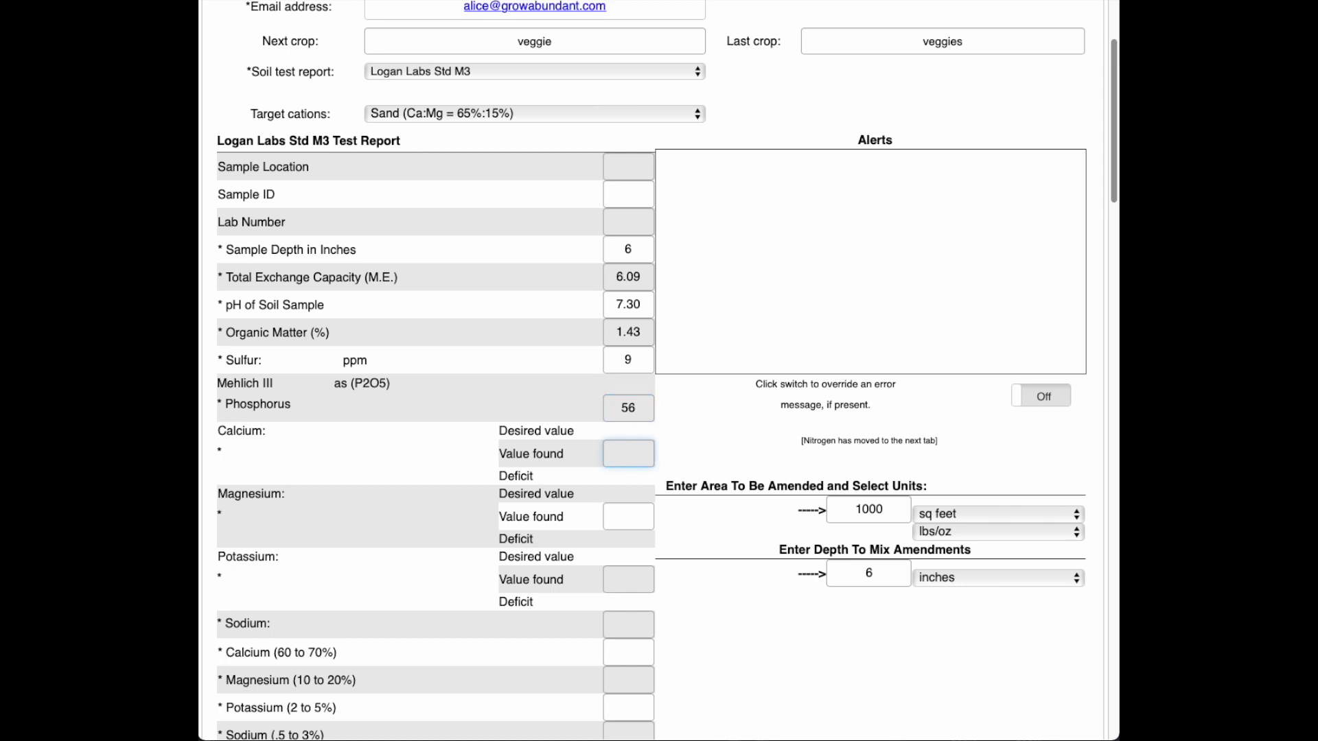
text(821)
click(314, 455)
Step: Enter value-found readings for magnesium 151, potassium 140 and sodium
scroll(314, 454, down, 3)
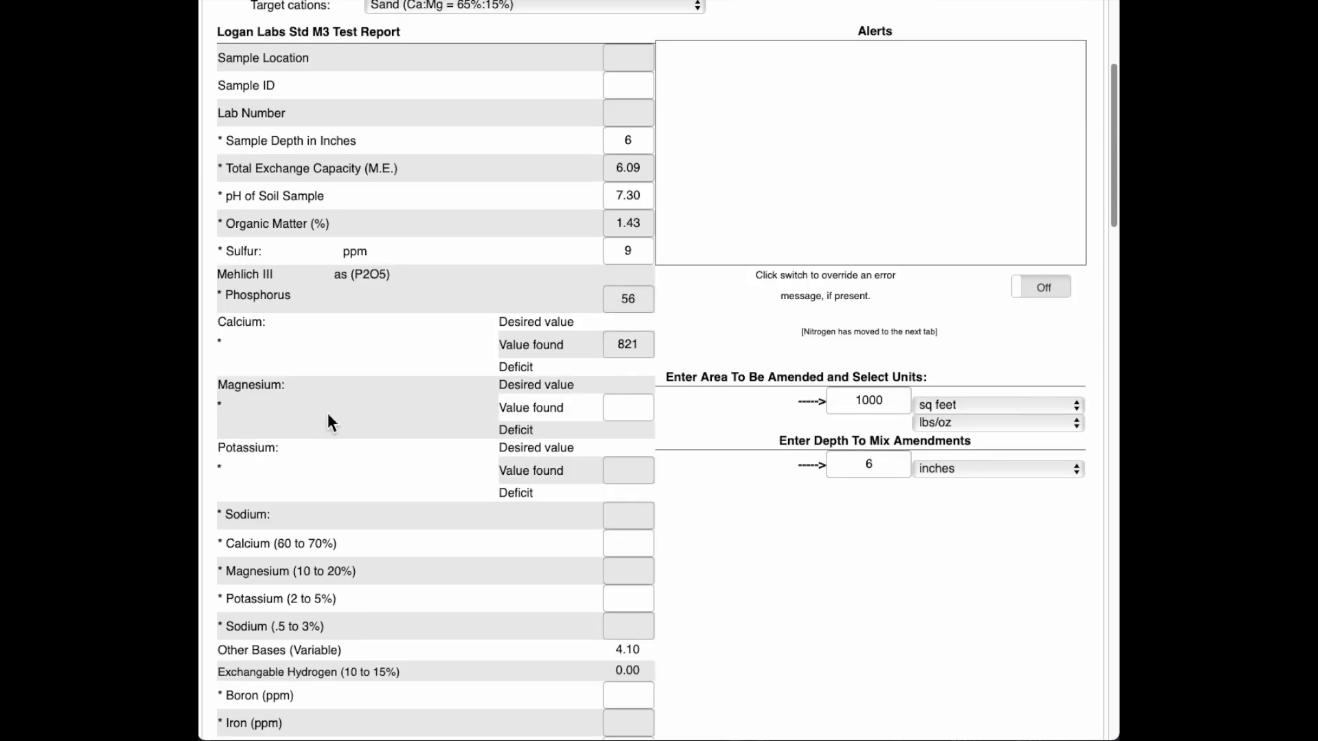
scroll(327, 420, down, 2)
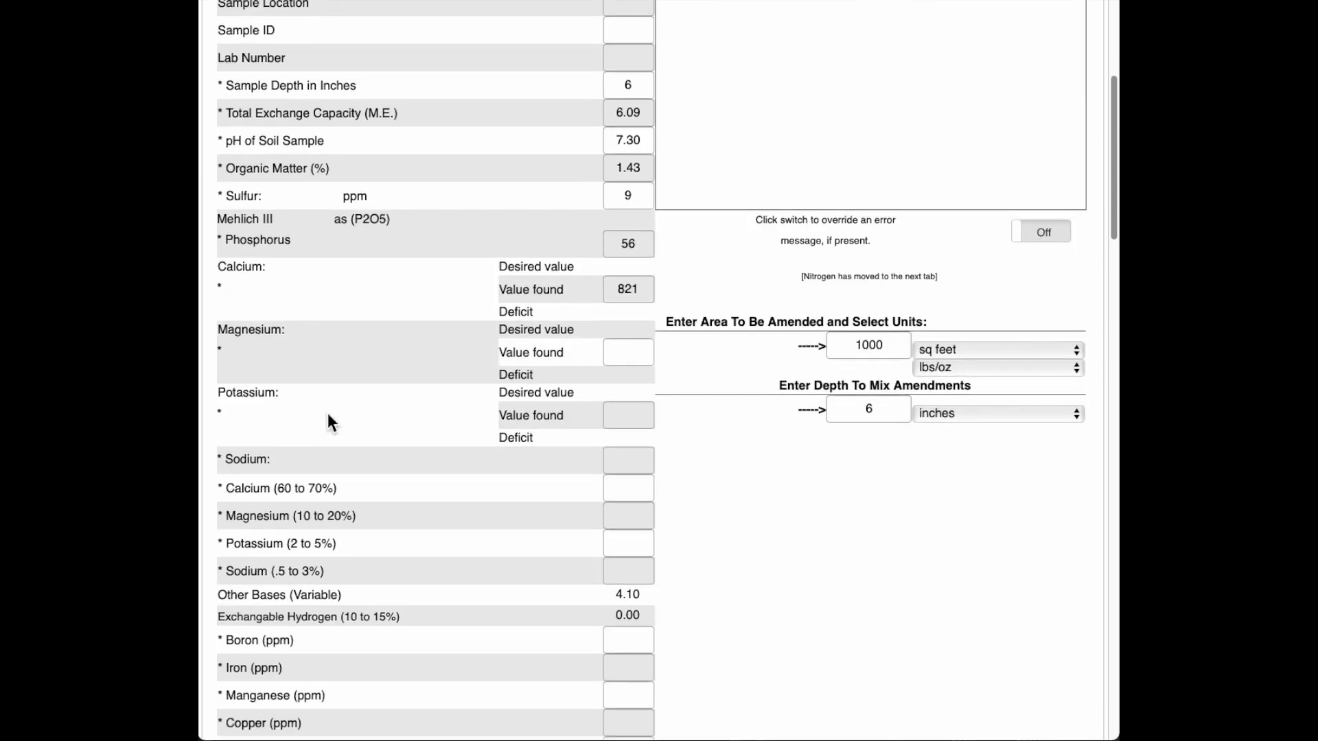
click(630, 351)
text(151)
click(644, 413)
text(140)
click(633, 467)
text(28)
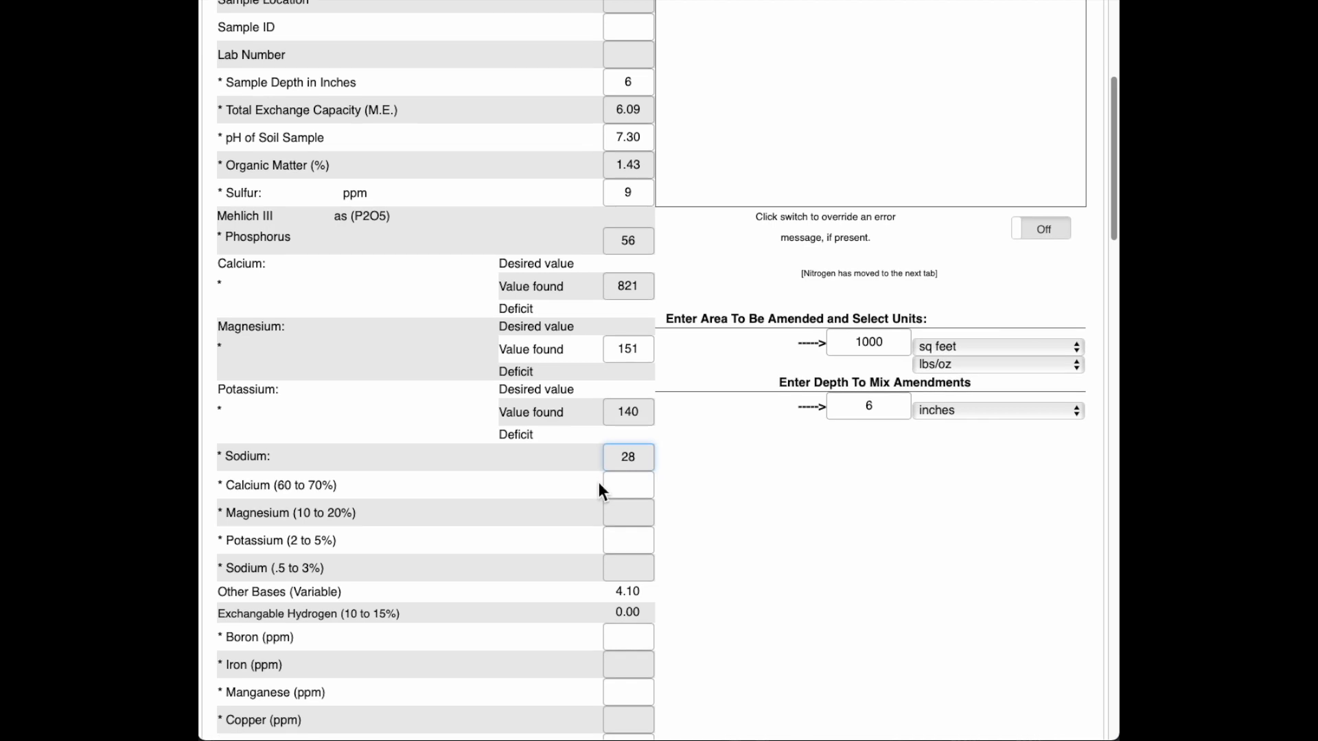
Step: Enter base saturation percentages: calcium 67.38, magnesium 20.65, potassium 5.89, sodium 2.02
scroll(599, 482, down, 1)
click(638, 455)
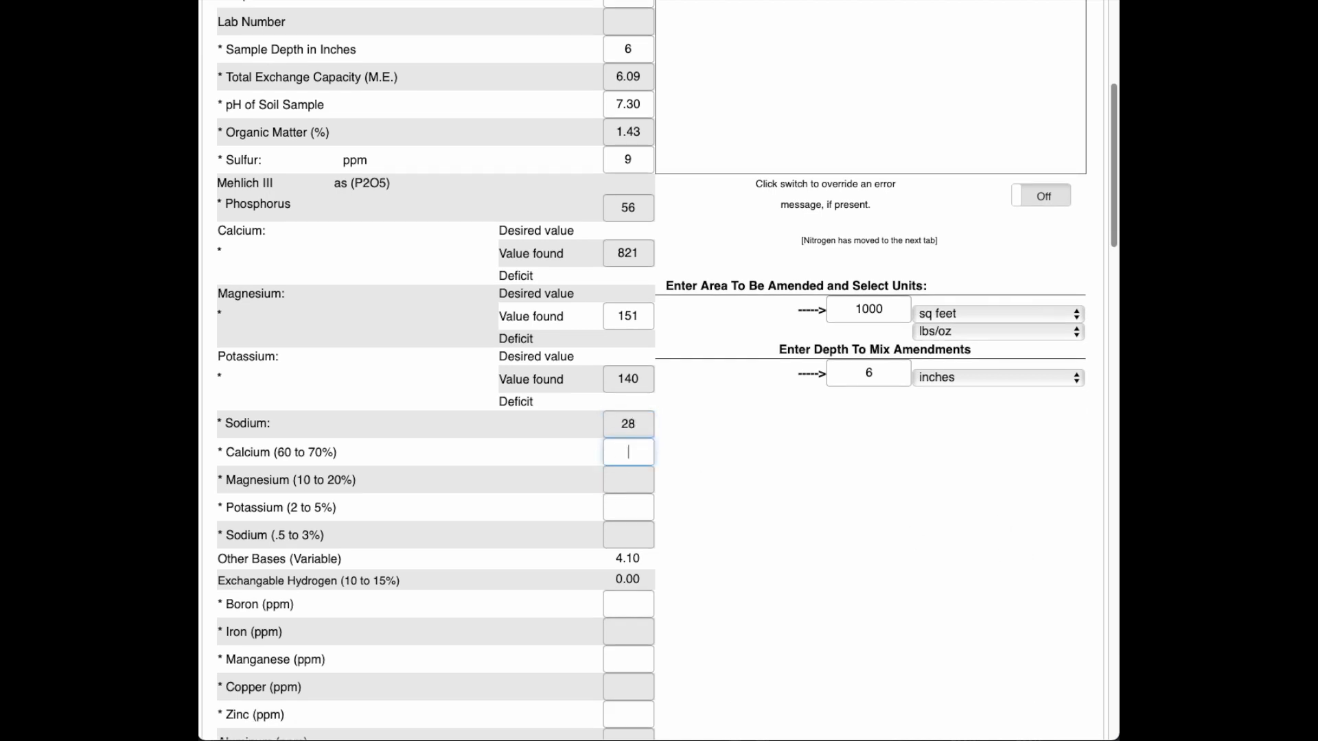
text(67.38)
key(Tab)
text(20.65)
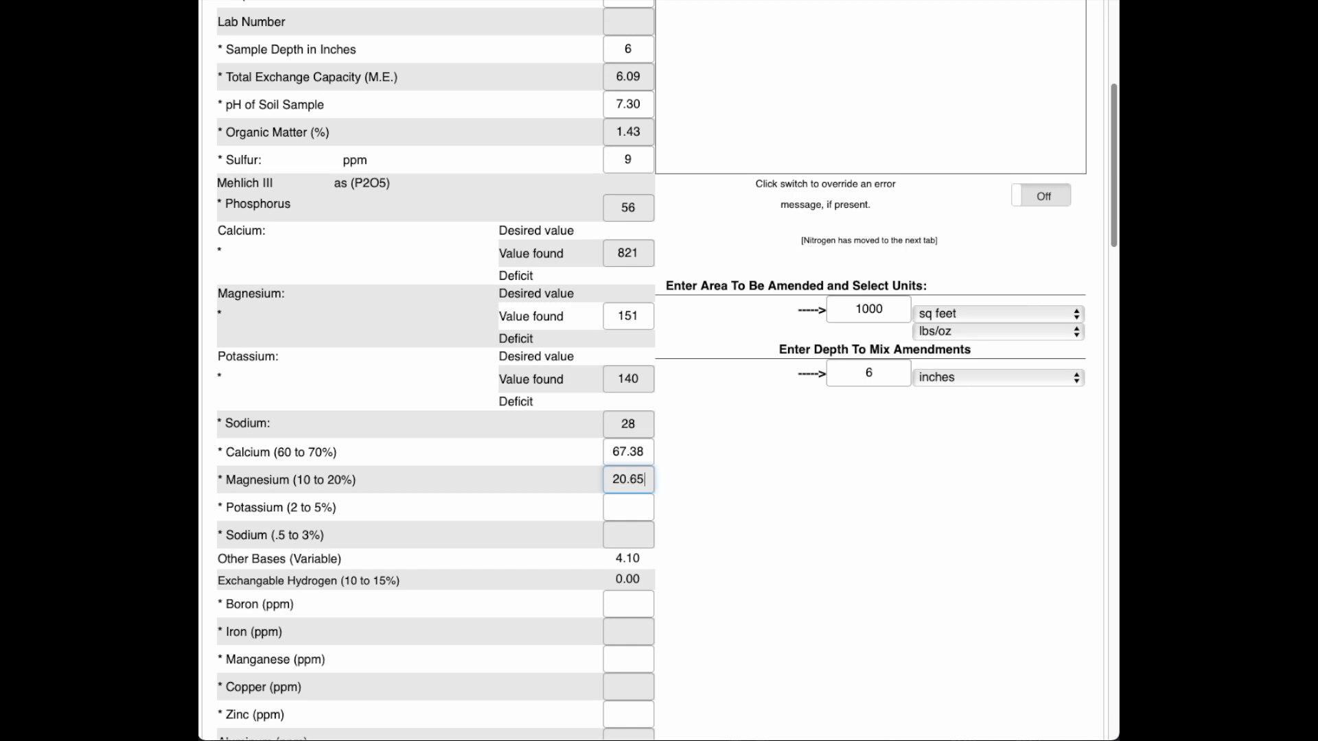
key(super+a)
click(627, 507)
text(5.89)
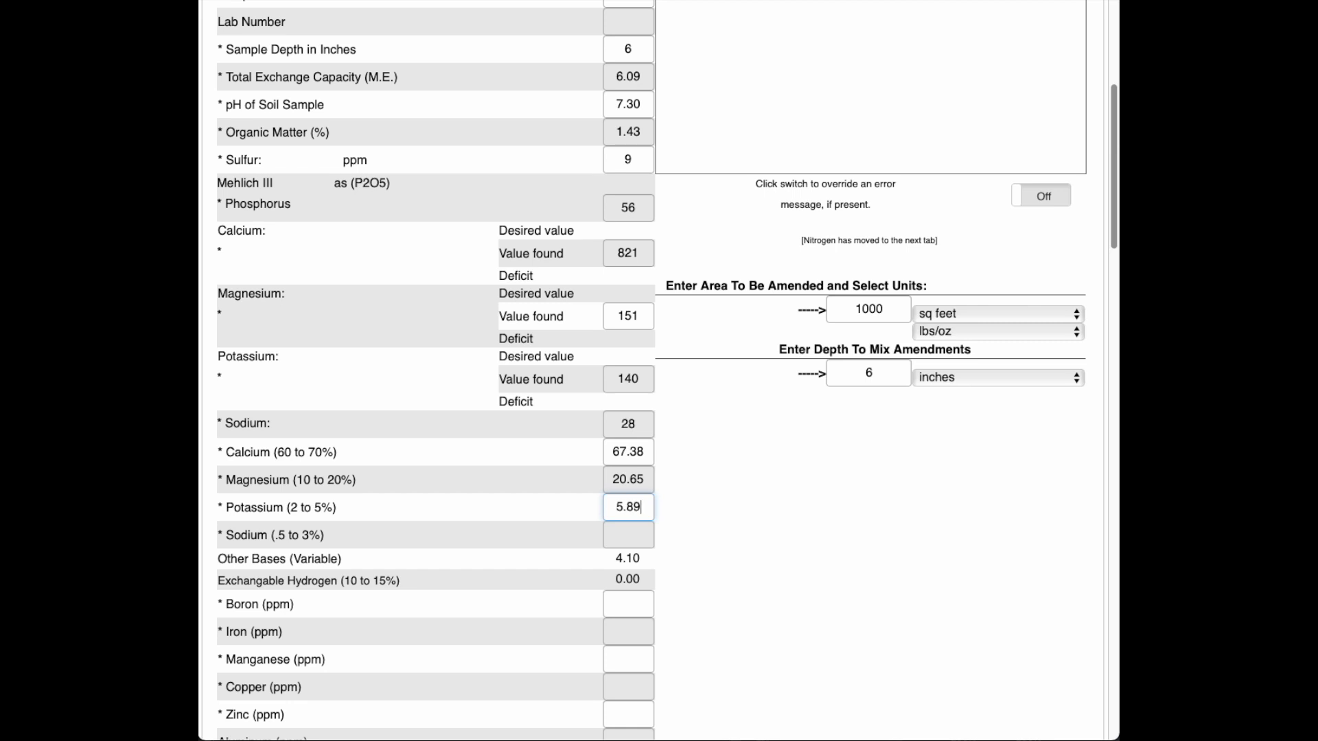
click(628, 534)
text(2.02)
Step: Enter micronutrients: boron .57, iron 80, manganese 17, copper 1.65, zinc 12.73, aluminum 249
click(617, 611)
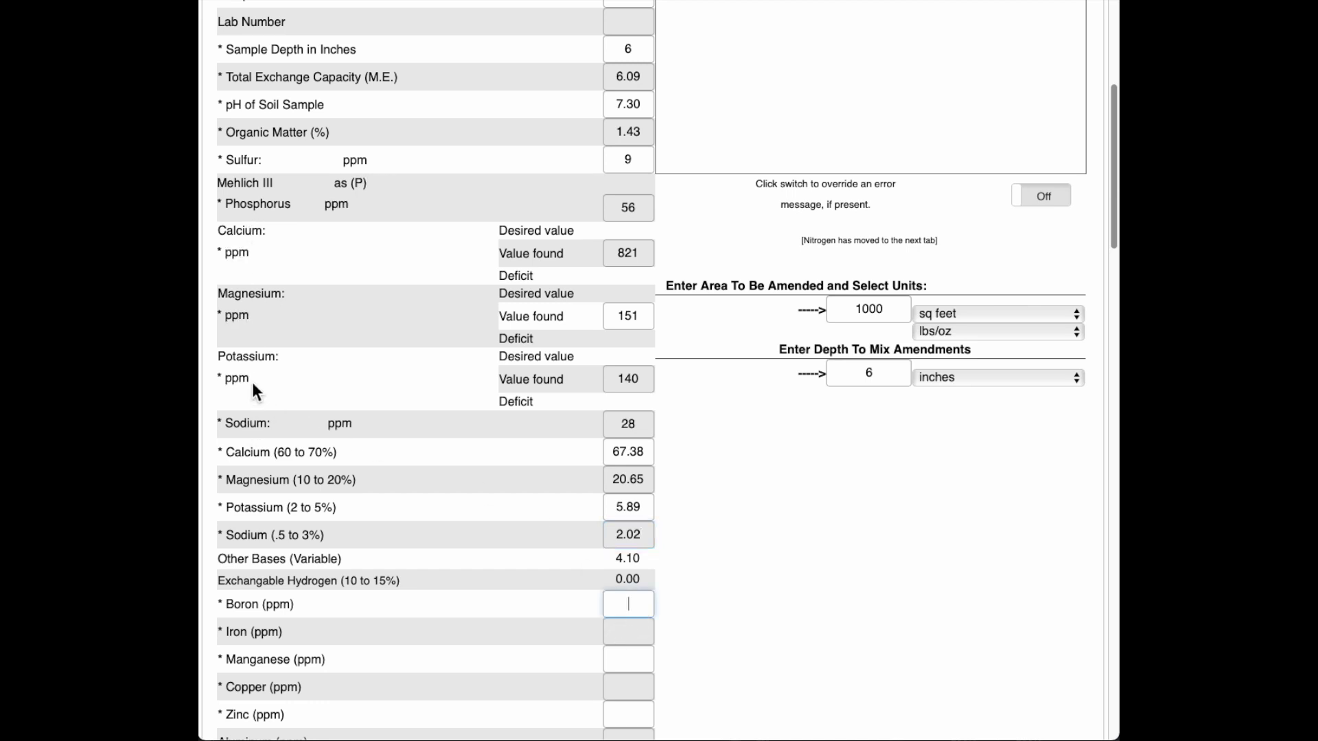
scroll(365, 407, down, 3)
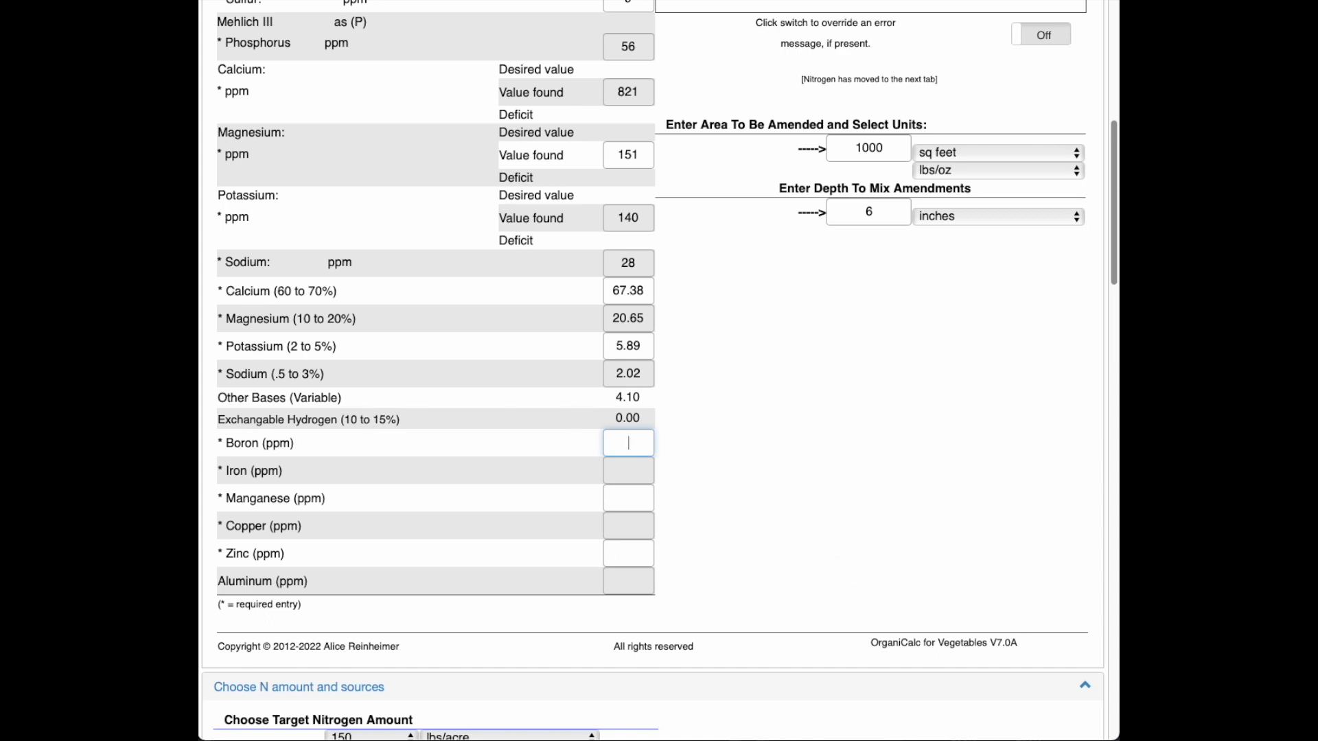
text(.57)
click(628, 471)
text(80)
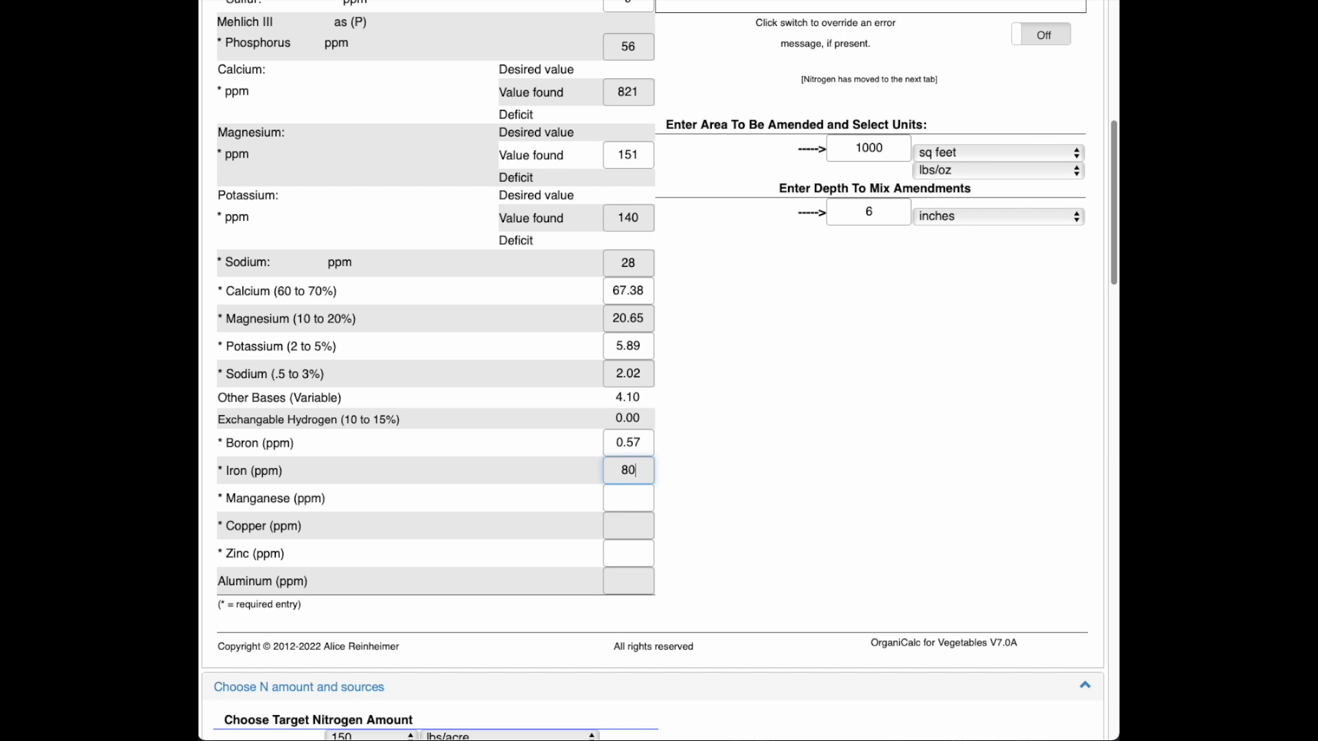
click(628, 498)
text(17)
click(627, 525)
text(1.65)
click(627, 553)
text(12.73)
click(628, 581)
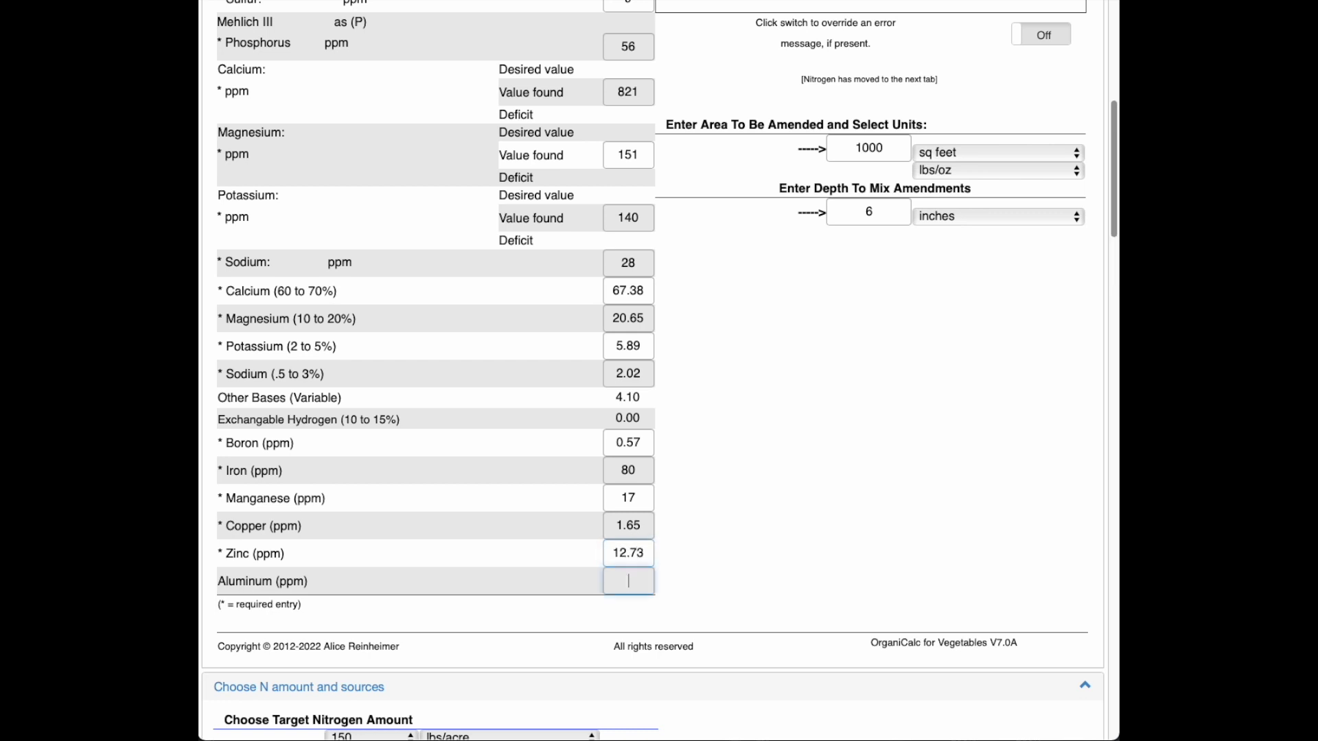
text(249)
click(901, 354)
scroll(752, 457, up, 3)
scroll(752, 457, up, 5)
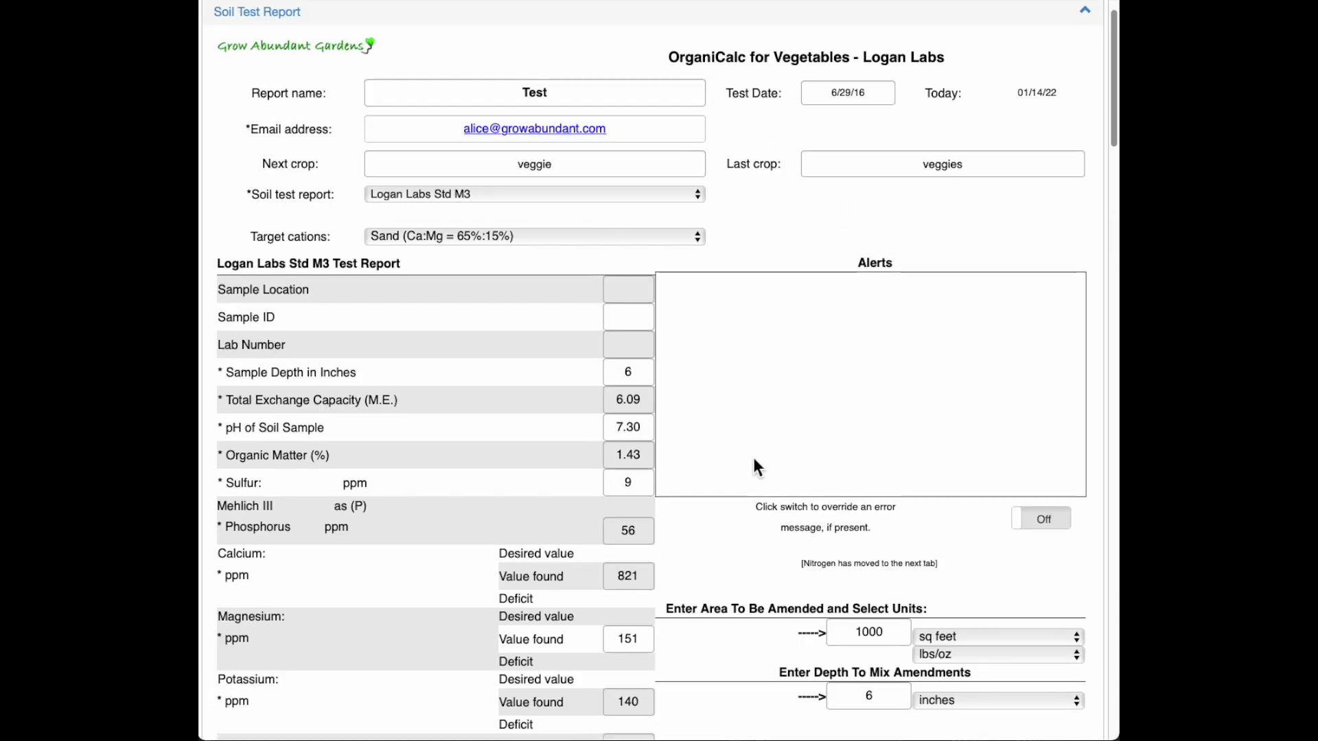
scroll(752, 457, down, 4)
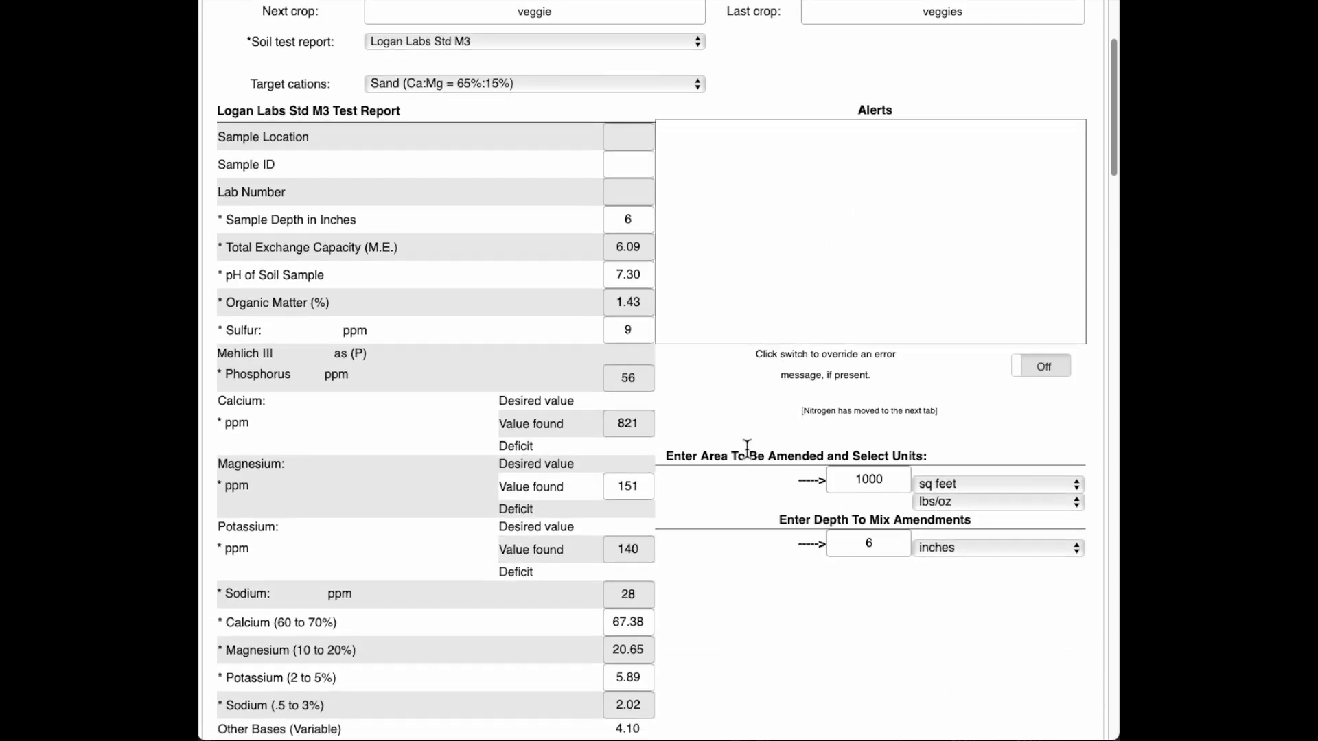
scroll(748, 454, down, 1)
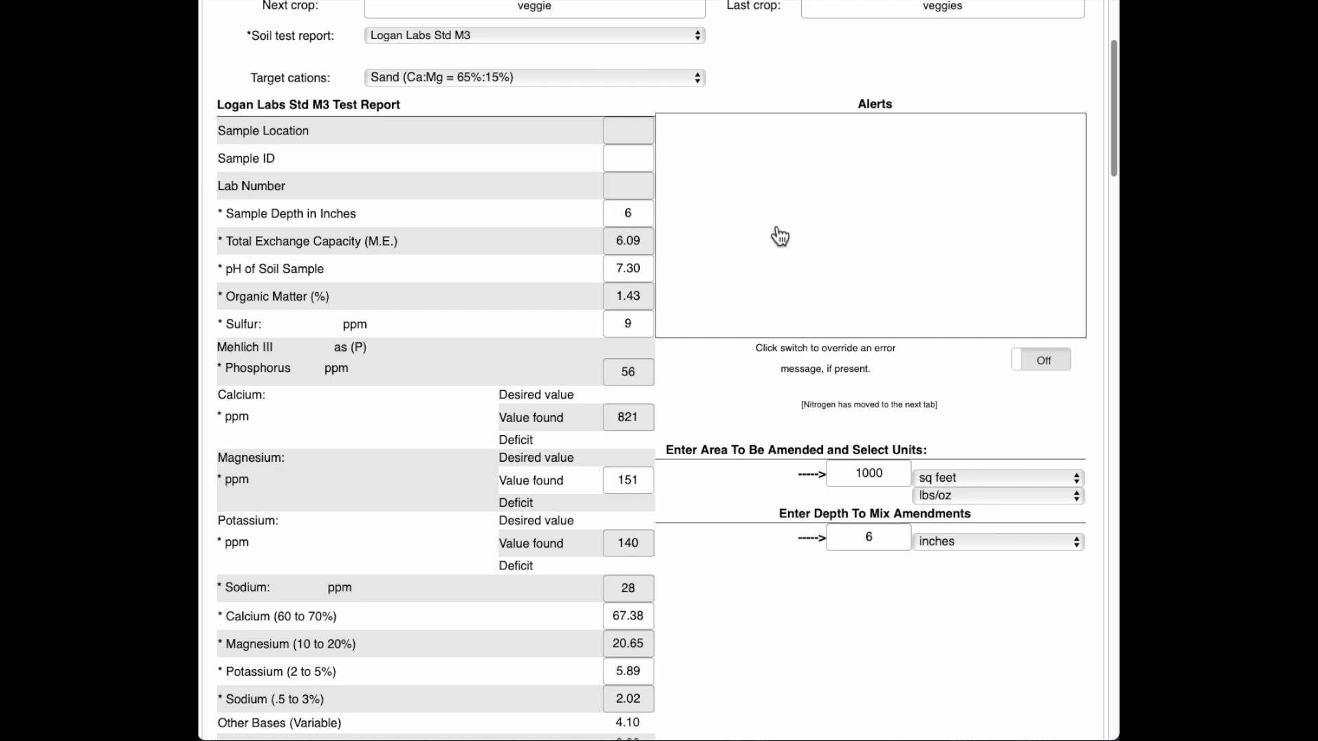
click(644, 481)
key(BackSpace)
click(661, 408)
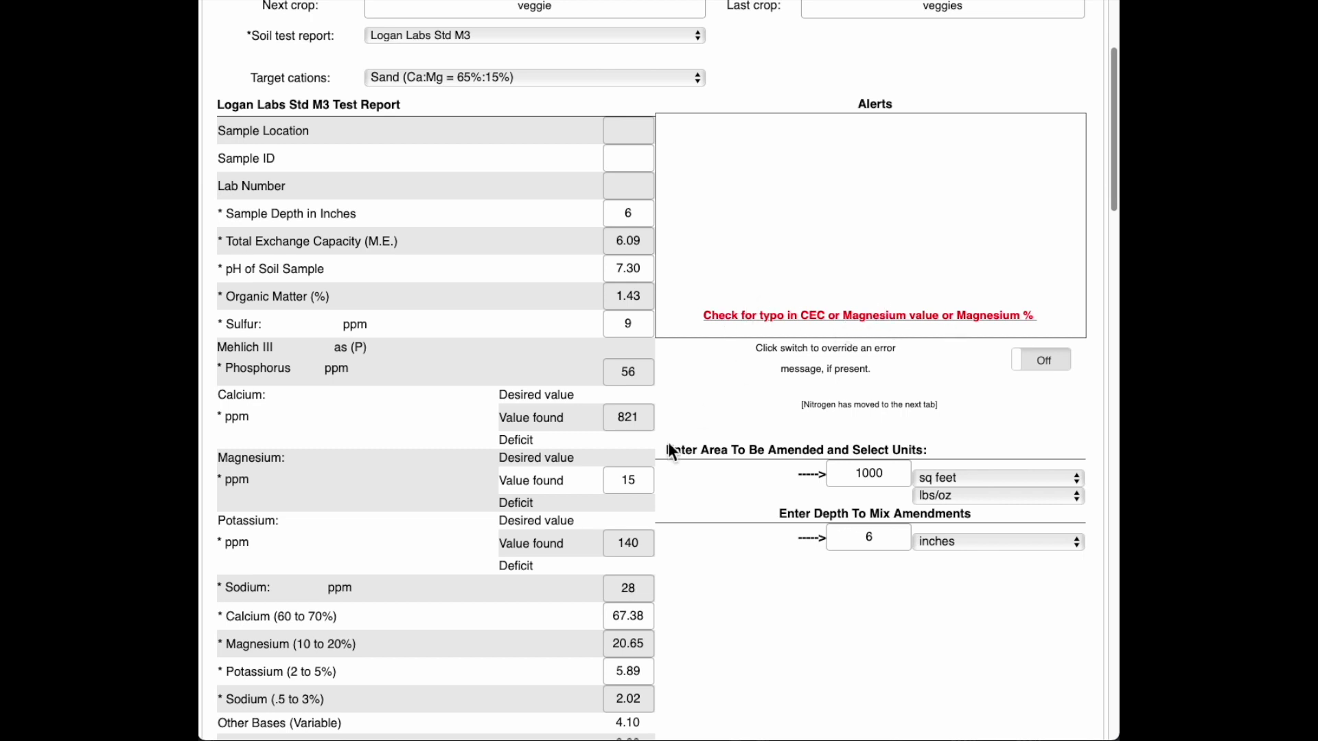
click(642, 487)
text(1)
click(700, 393)
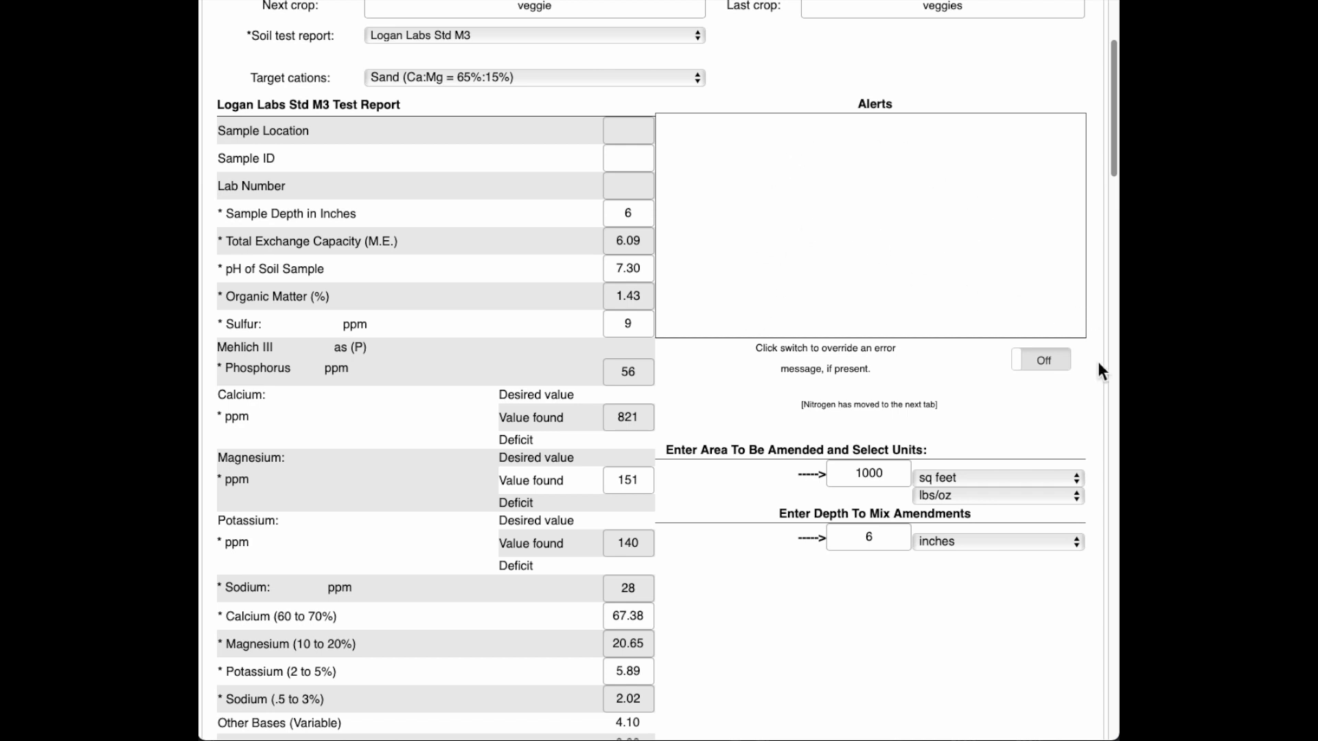
Step: Change the area to be amended from 1000 to 100, leaving the error override off
click(1067, 364)
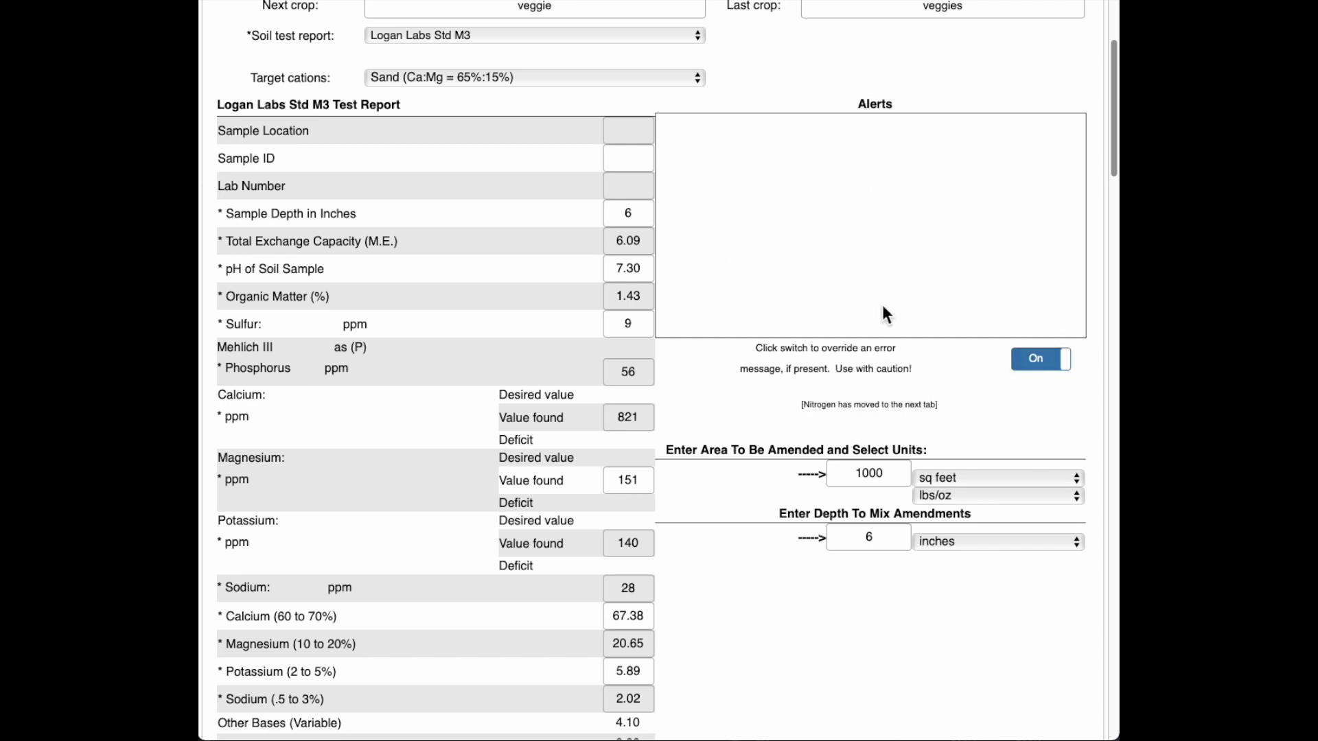
click(1027, 364)
scroll(954, 376, down, 5)
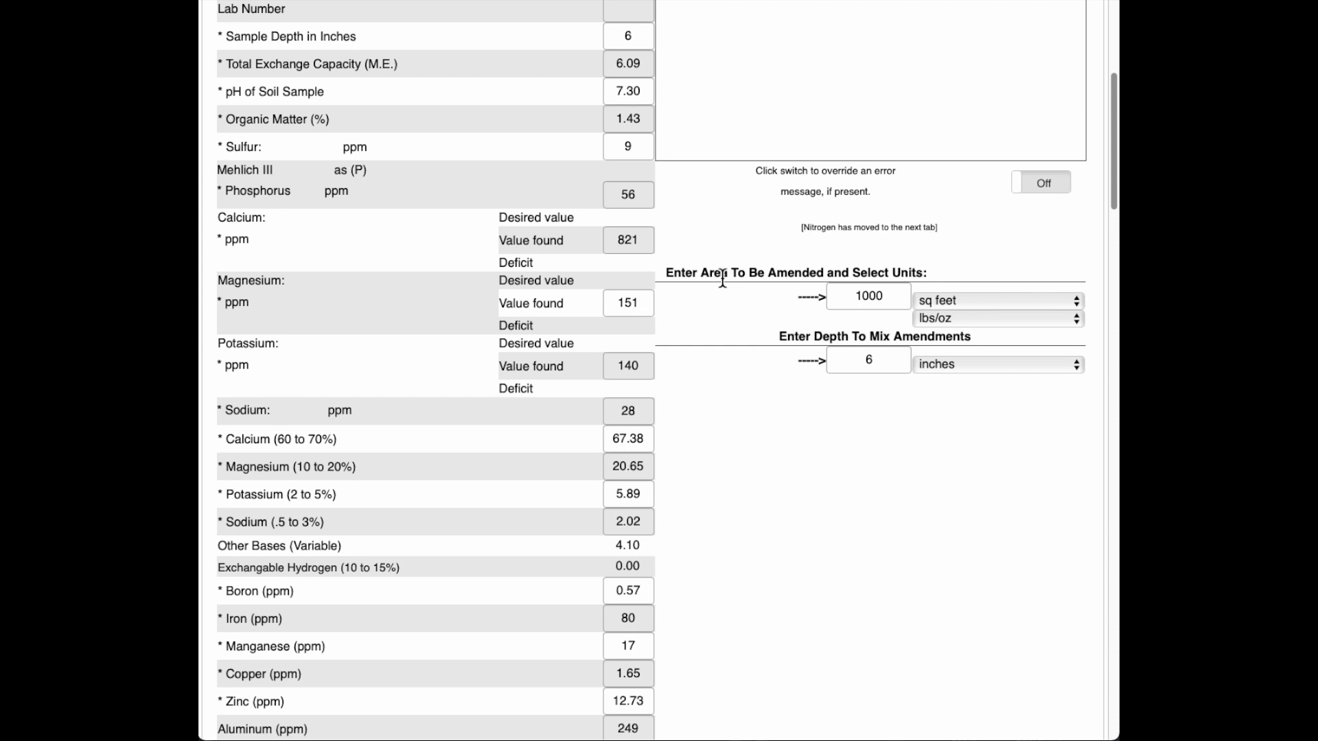
click(885, 296)
key(BackSpace)
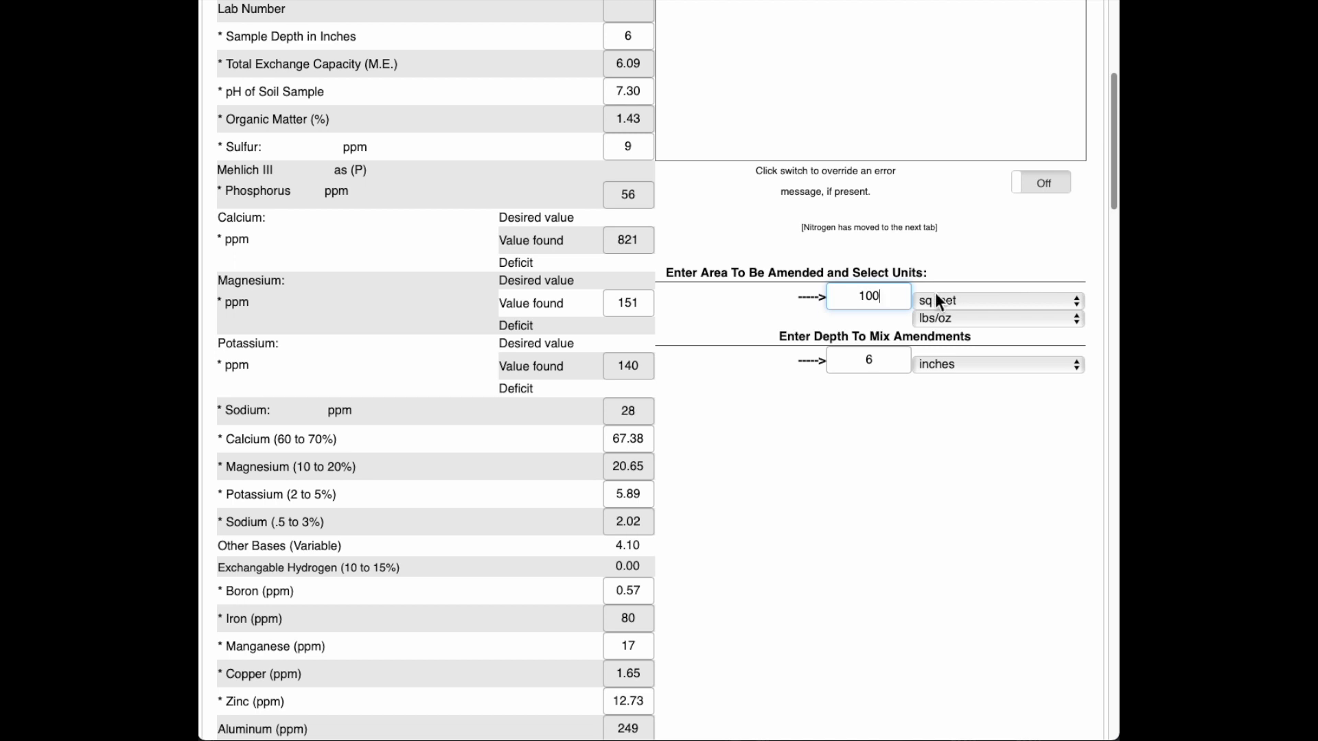
click(721, 313)
Step: Keep sq feet, lbs/oz and inches as the area, weight and depth units
scroll(719, 308, down, 1)
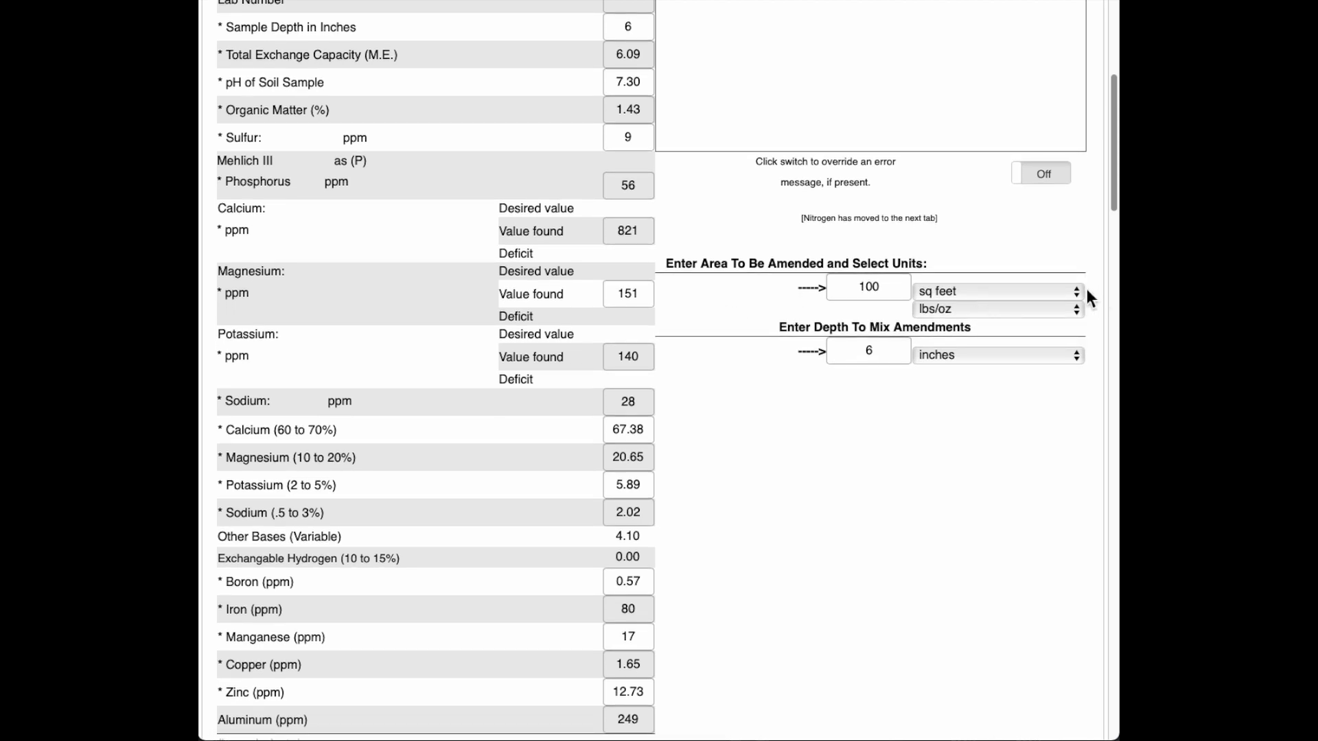
click(1073, 291)
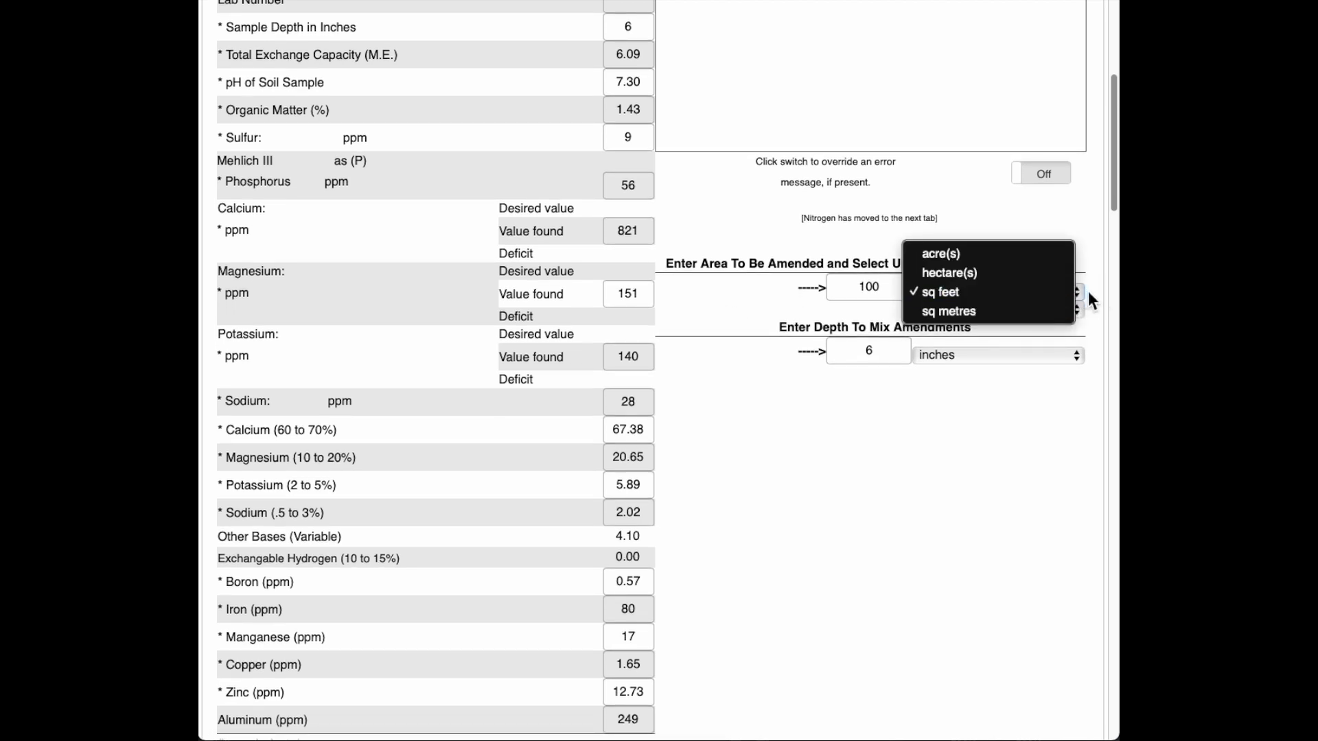
click(1092, 291)
click(1081, 306)
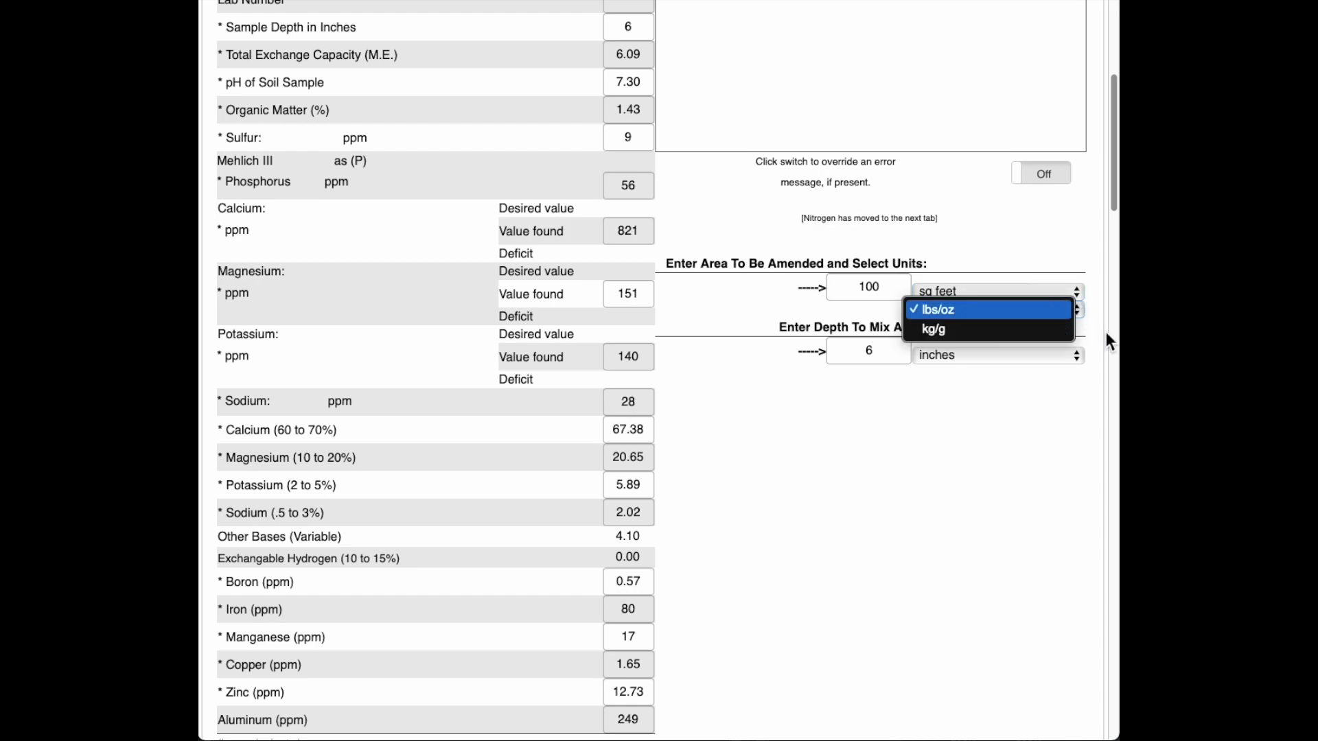
click(1102, 330)
click(1076, 355)
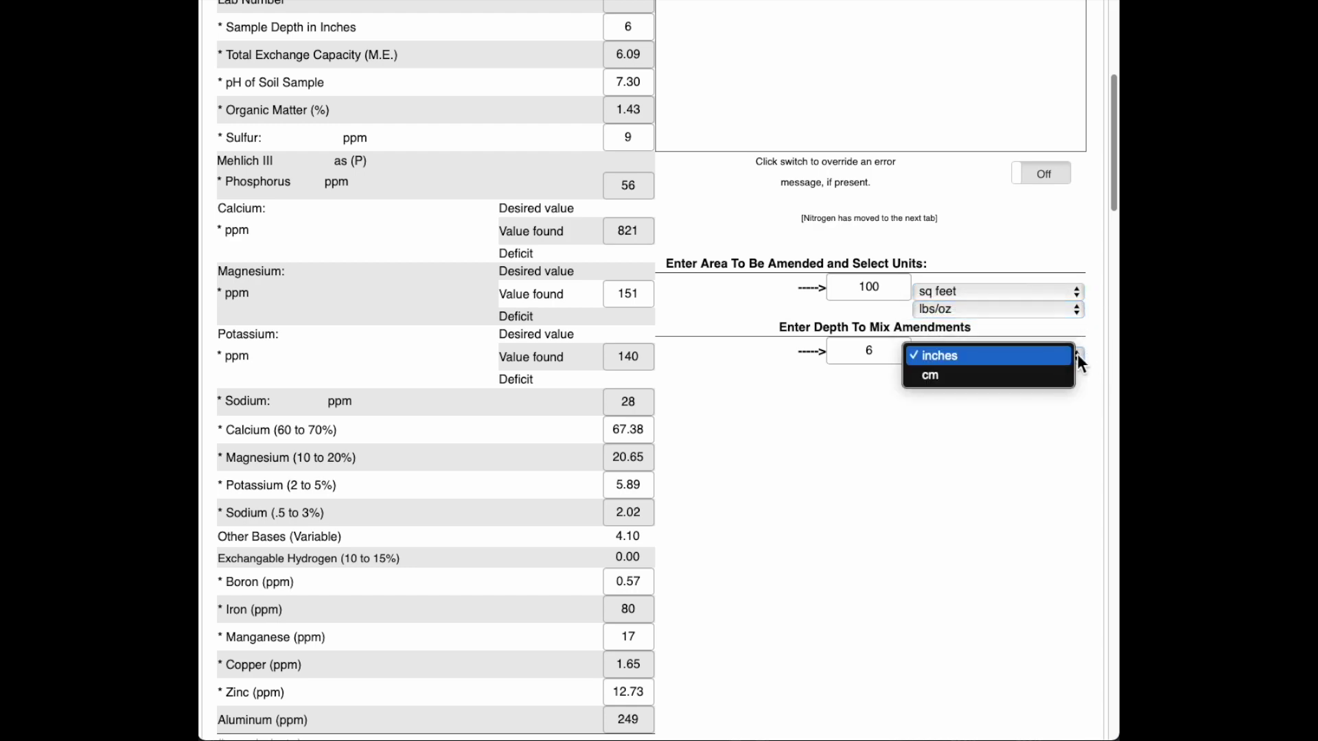
click(1091, 364)
Step: Leave the nitrogen preset at 150 and enter a custom target of 175 lbs/acre
scroll(758, 489, down, 7)
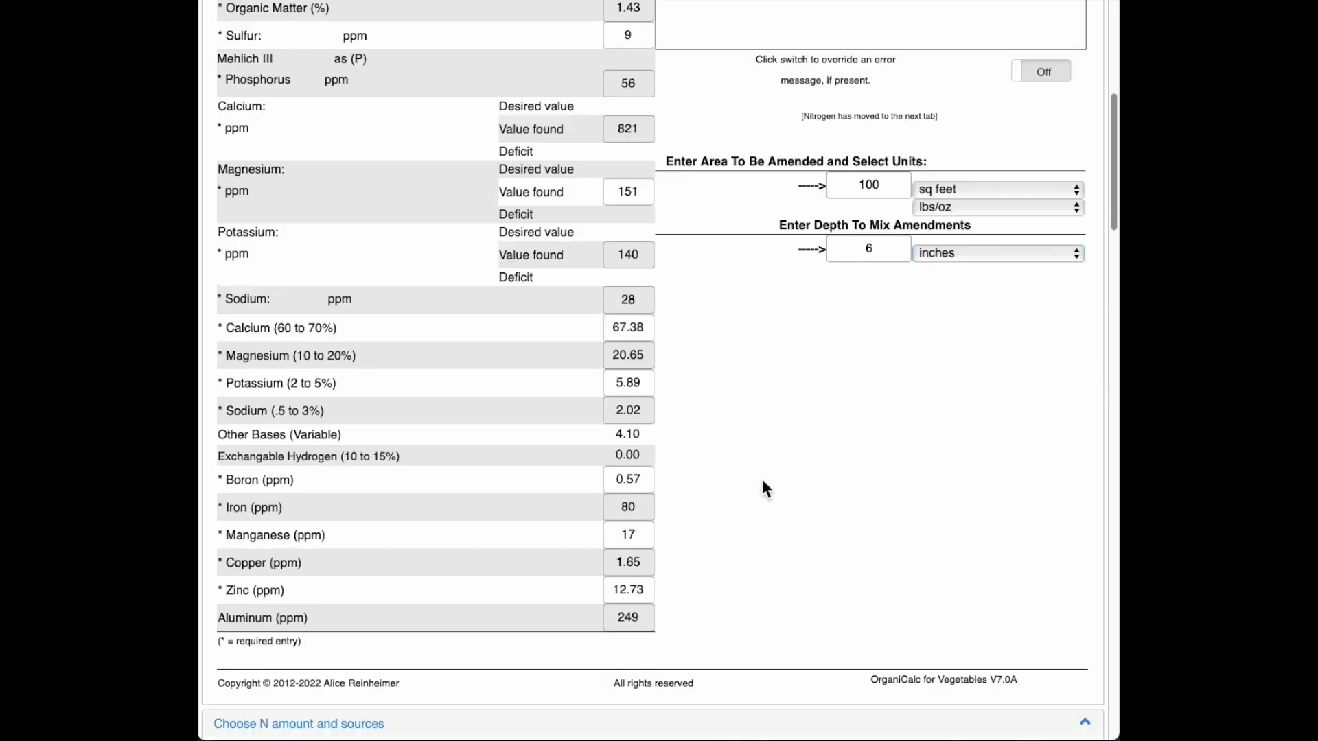
scroll(761, 421, down, 4)
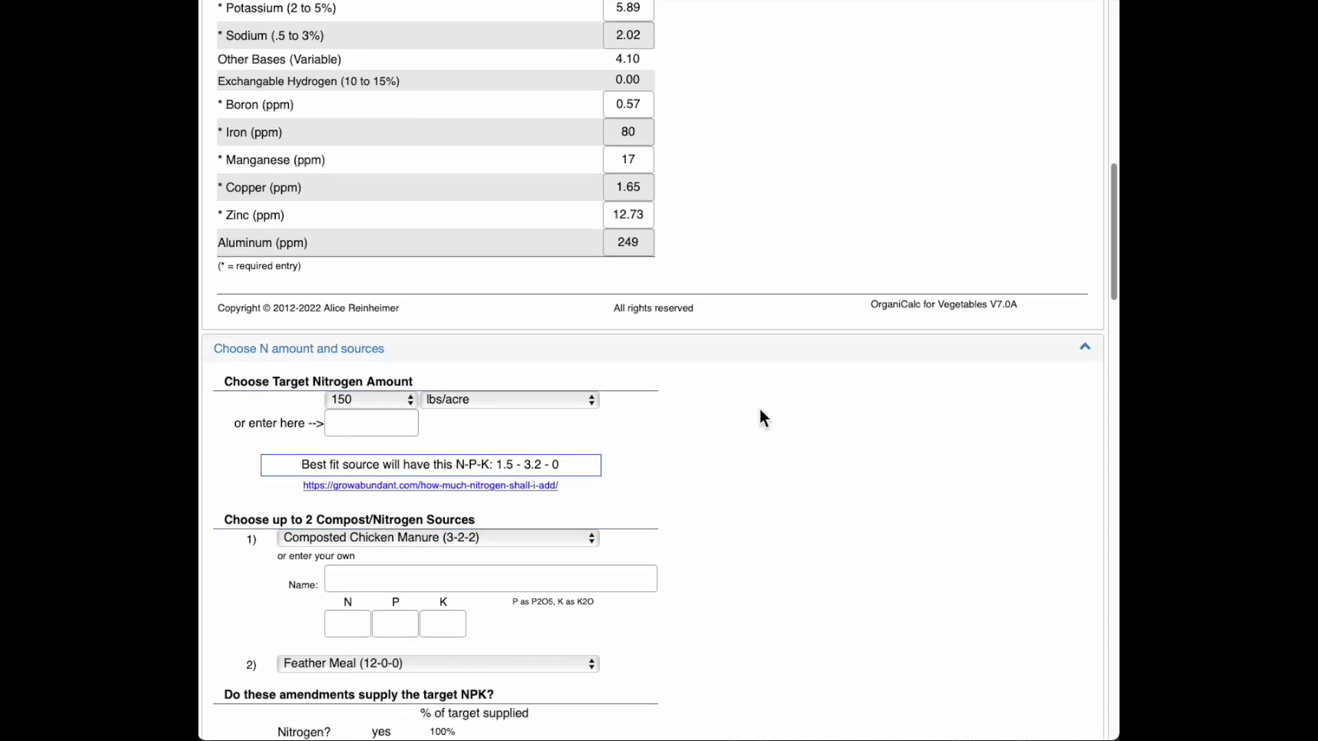
scroll(761, 428, down, 4)
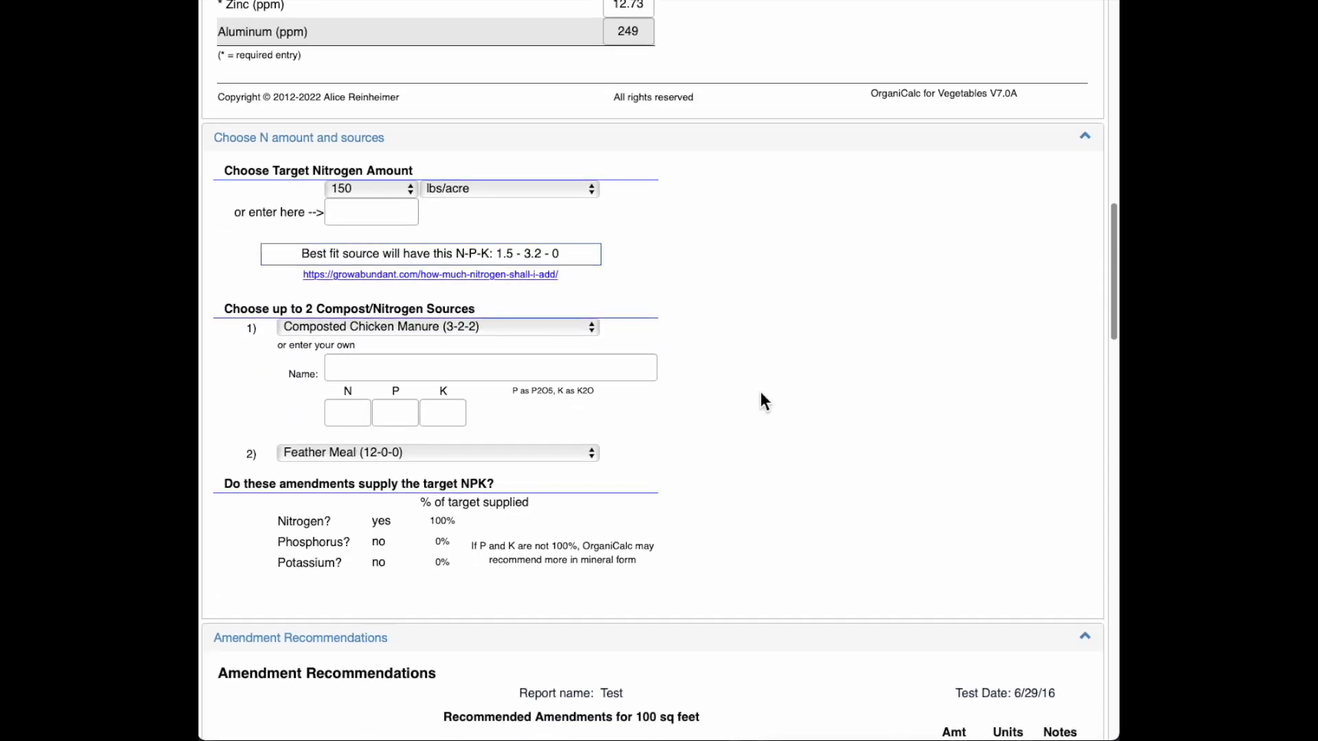
scroll(758, 350, down, 1)
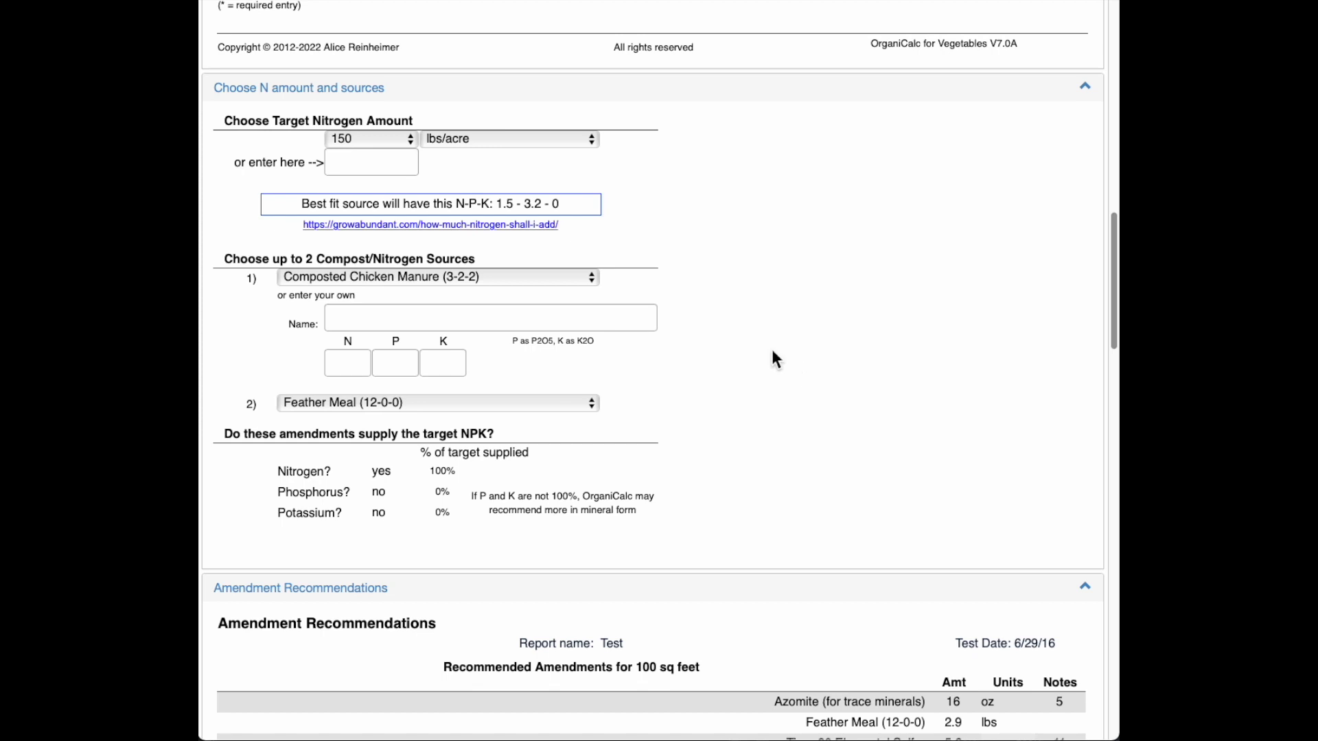
click(412, 142)
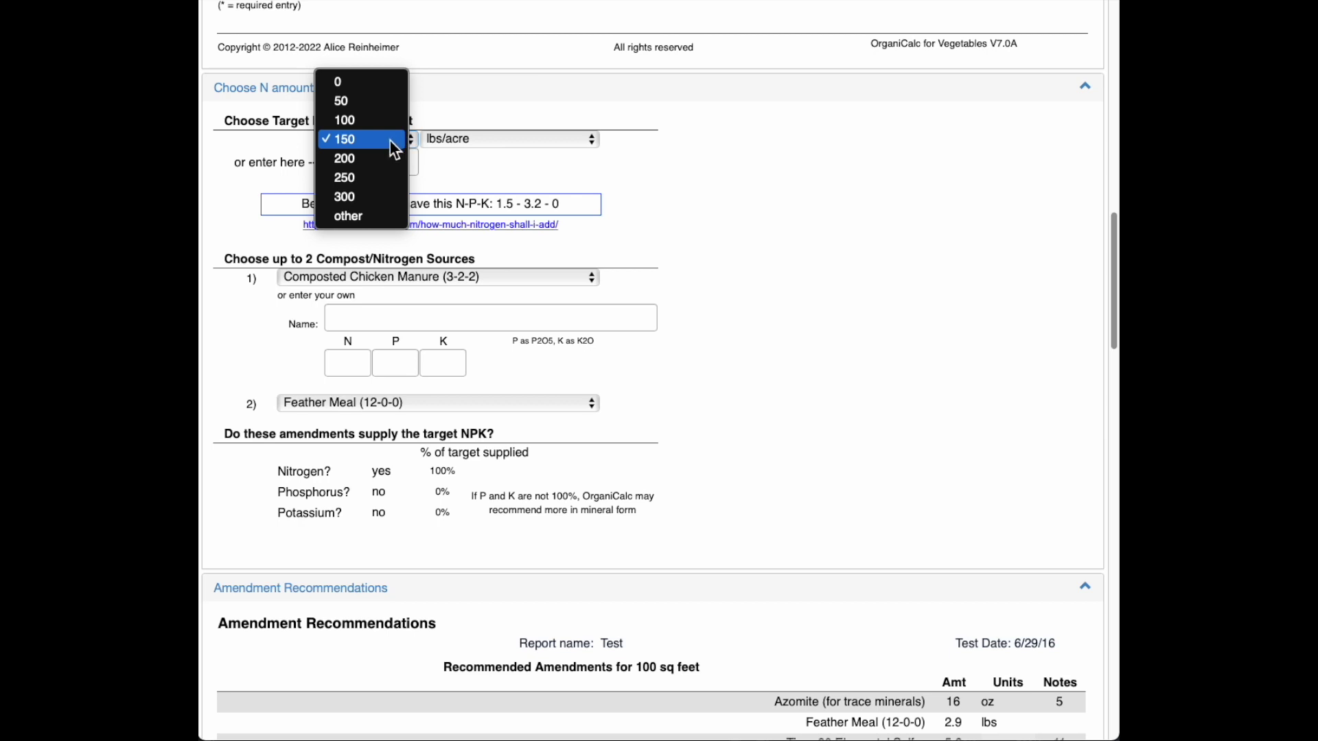
click(281, 145)
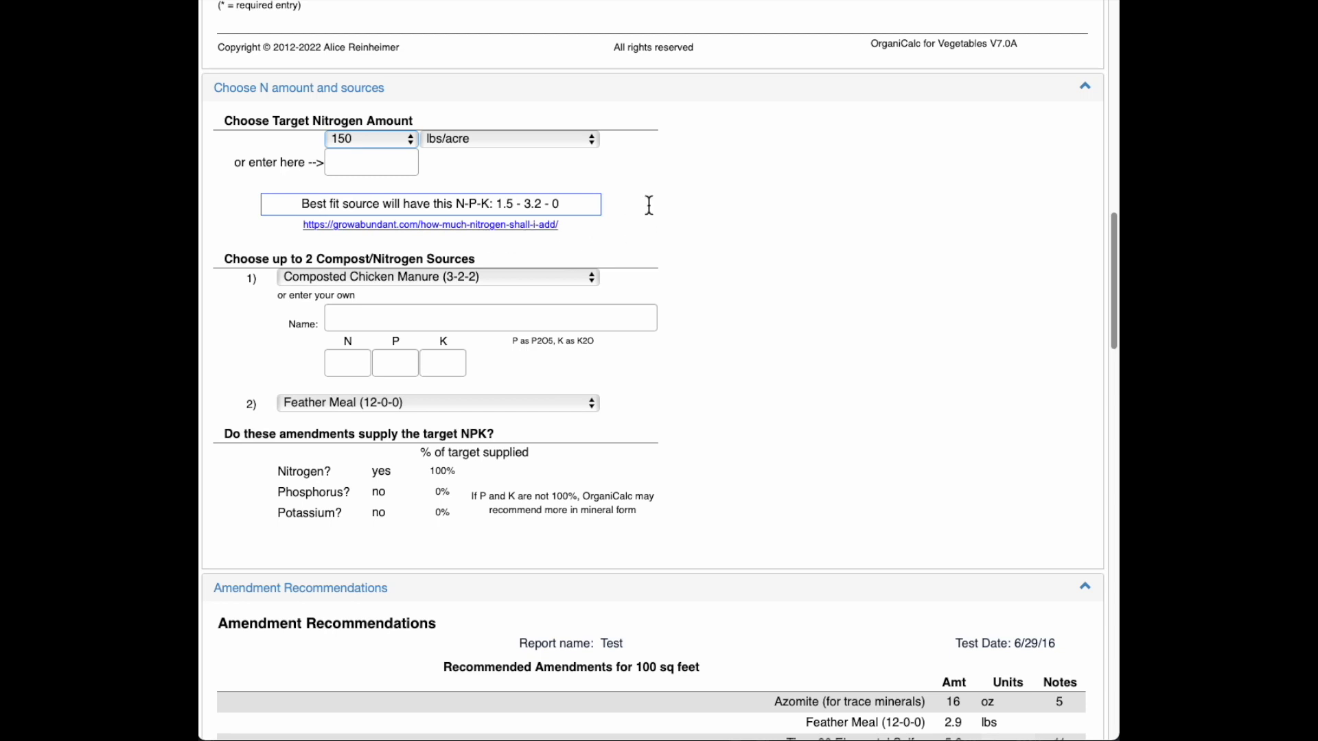
click(411, 138)
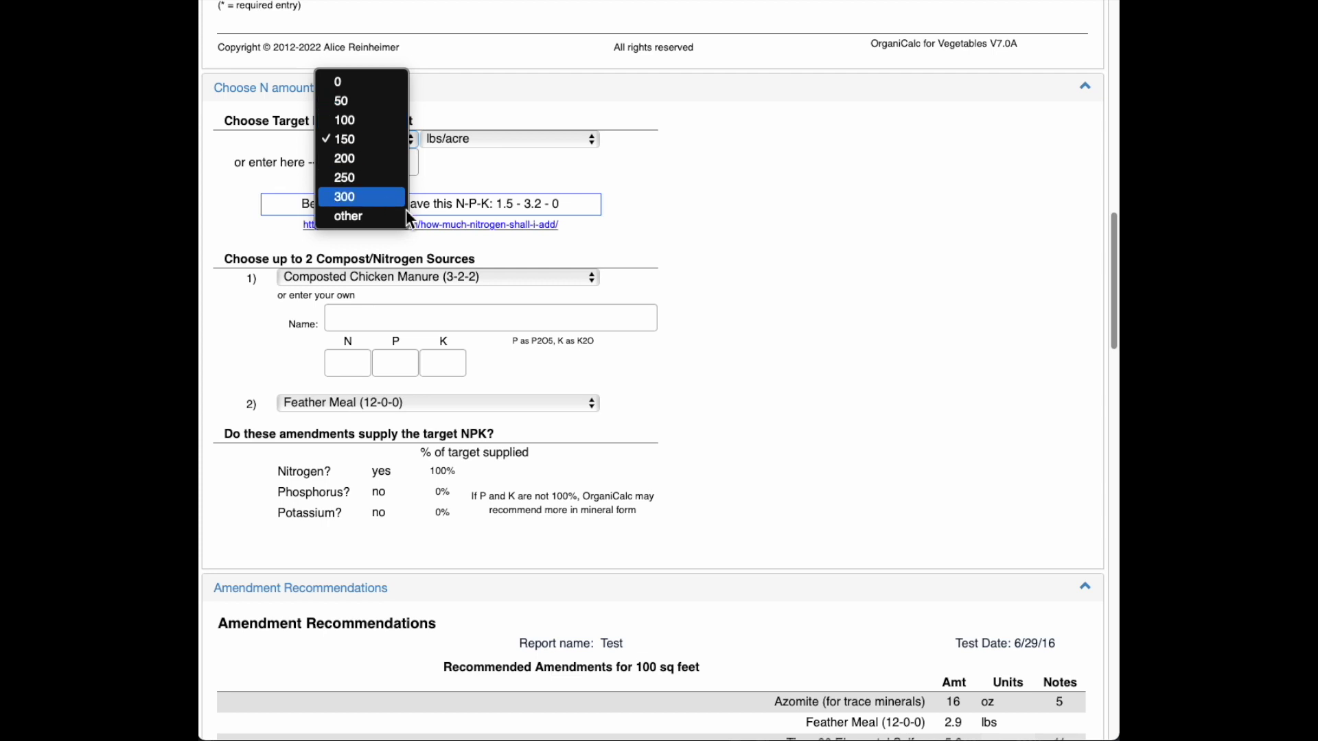
click(473, 173)
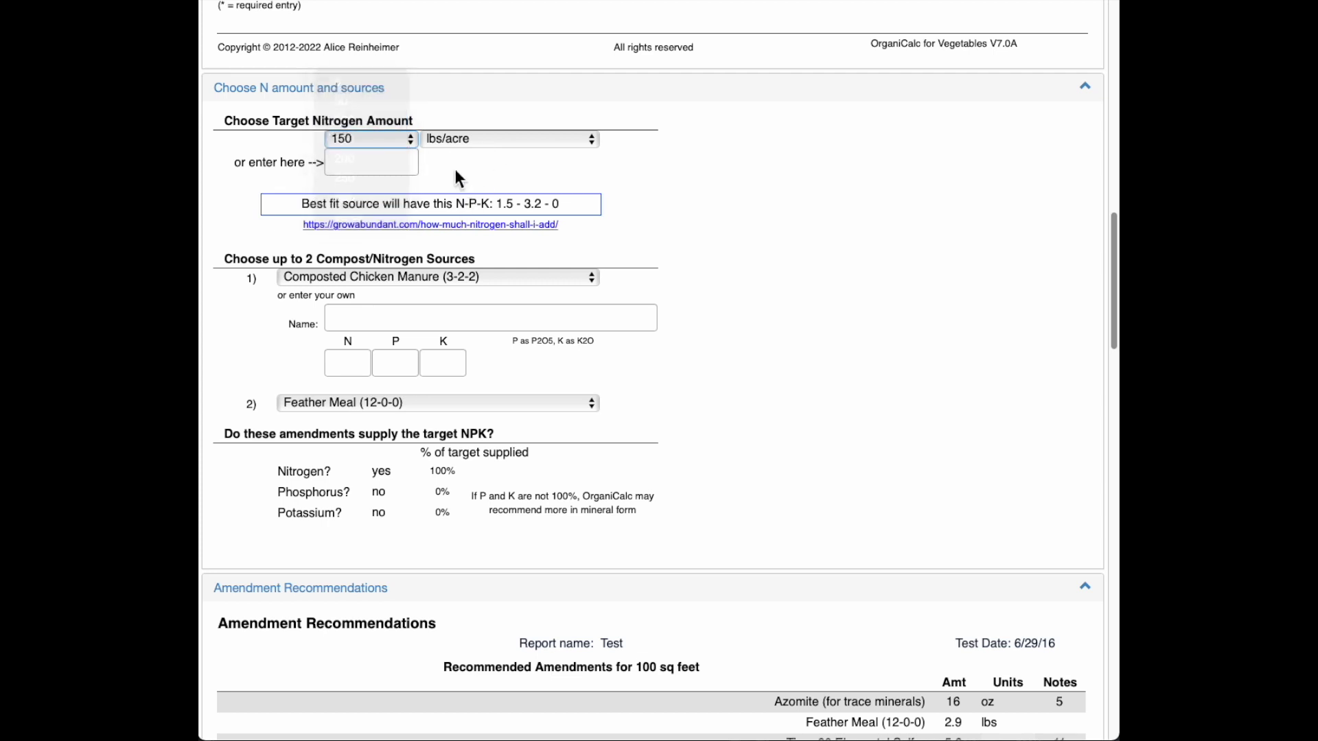
click(384, 166)
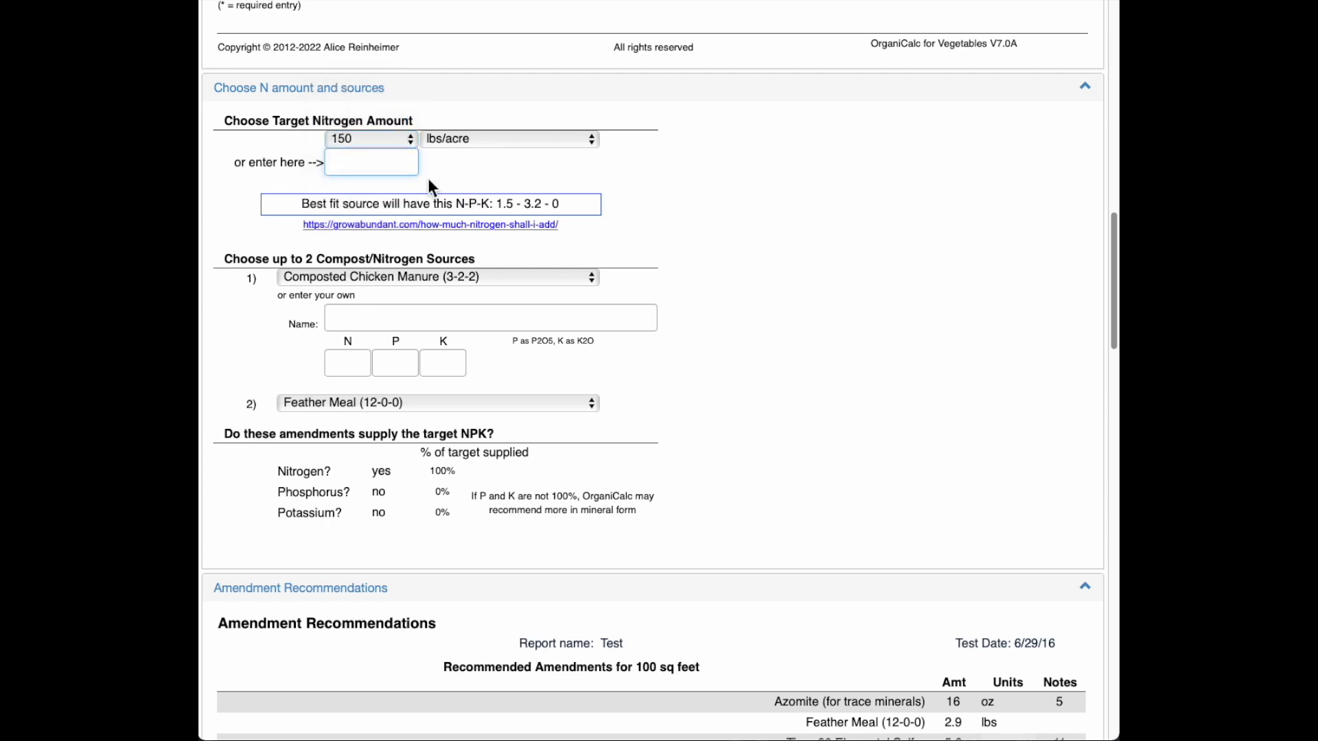
text(175)
click(516, 164)
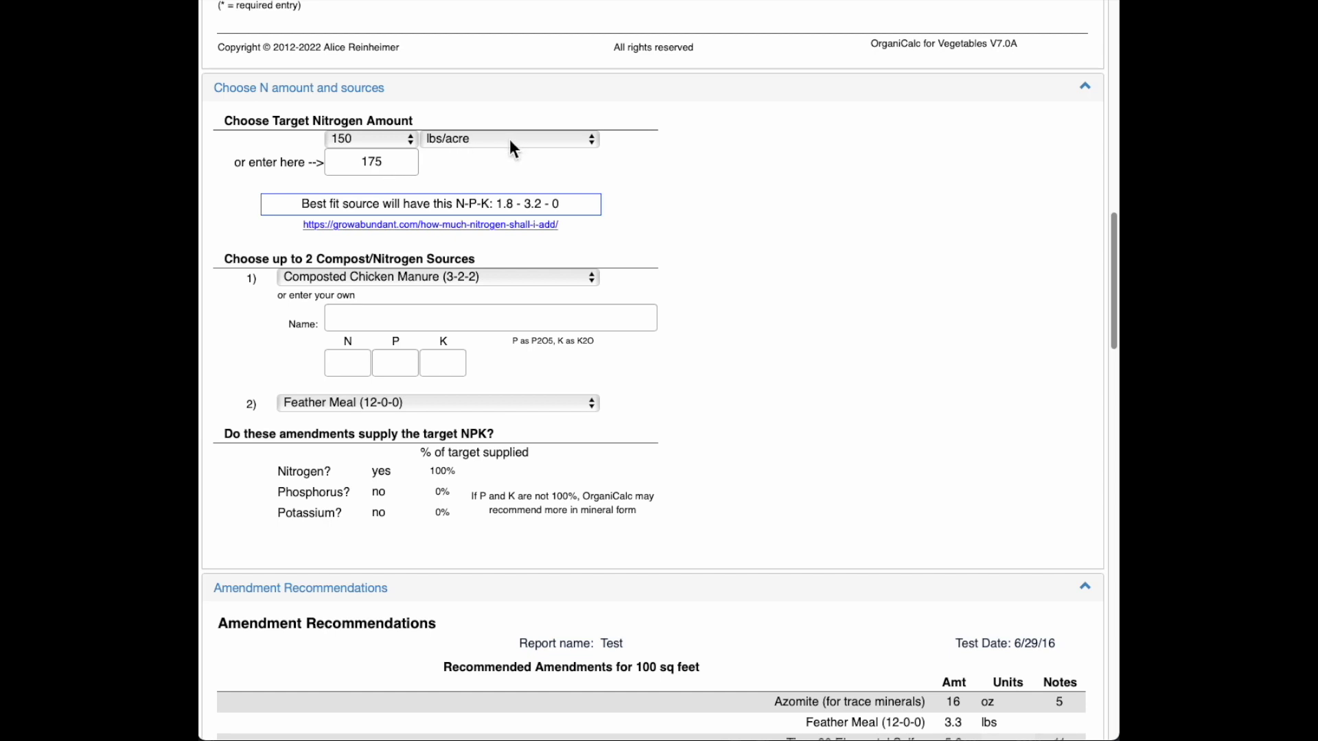
scroll(713, 231, down, 1)
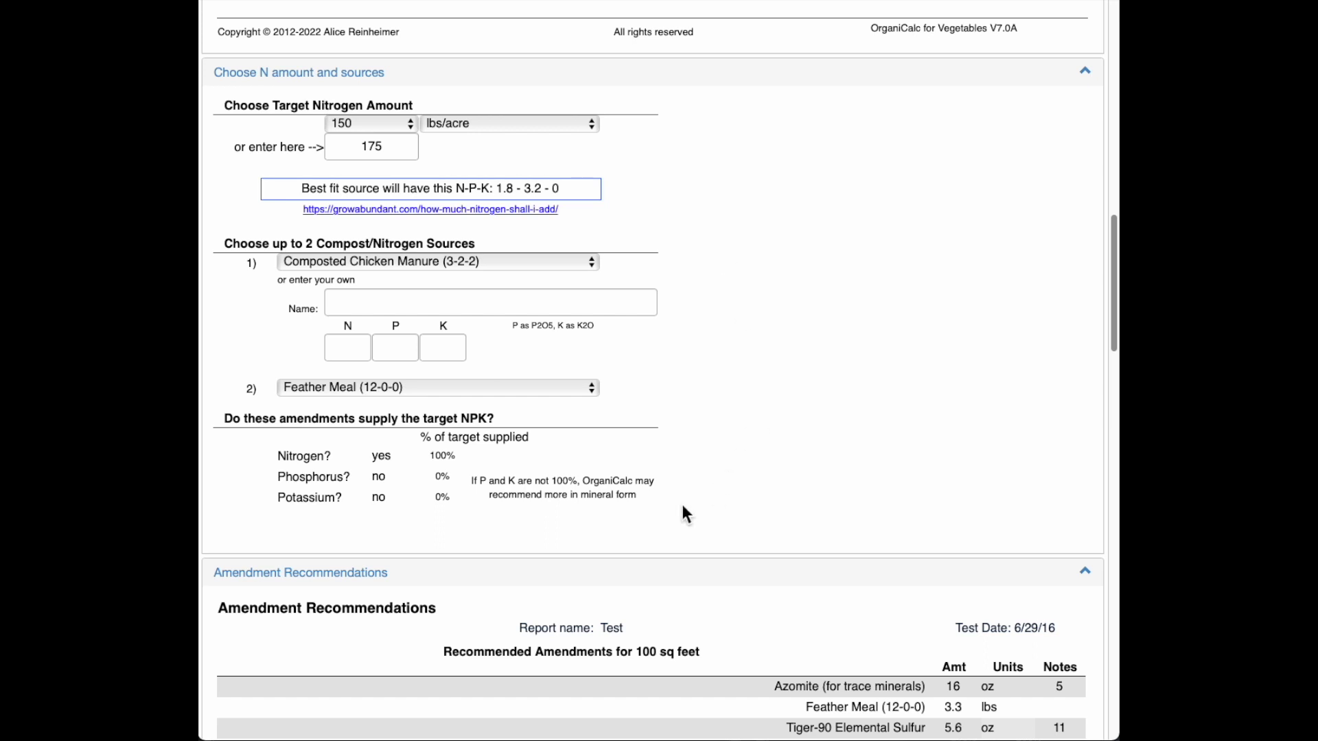
click(589, 264)
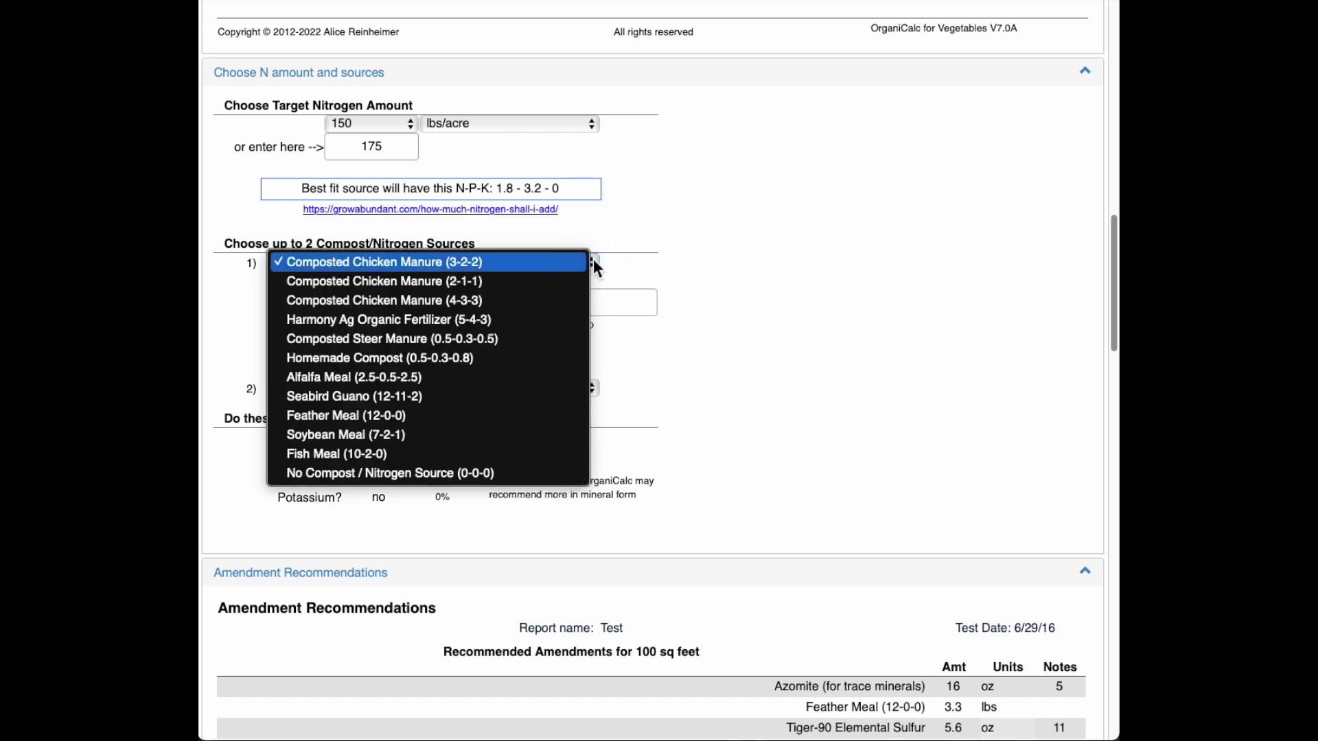
click(612, 258)
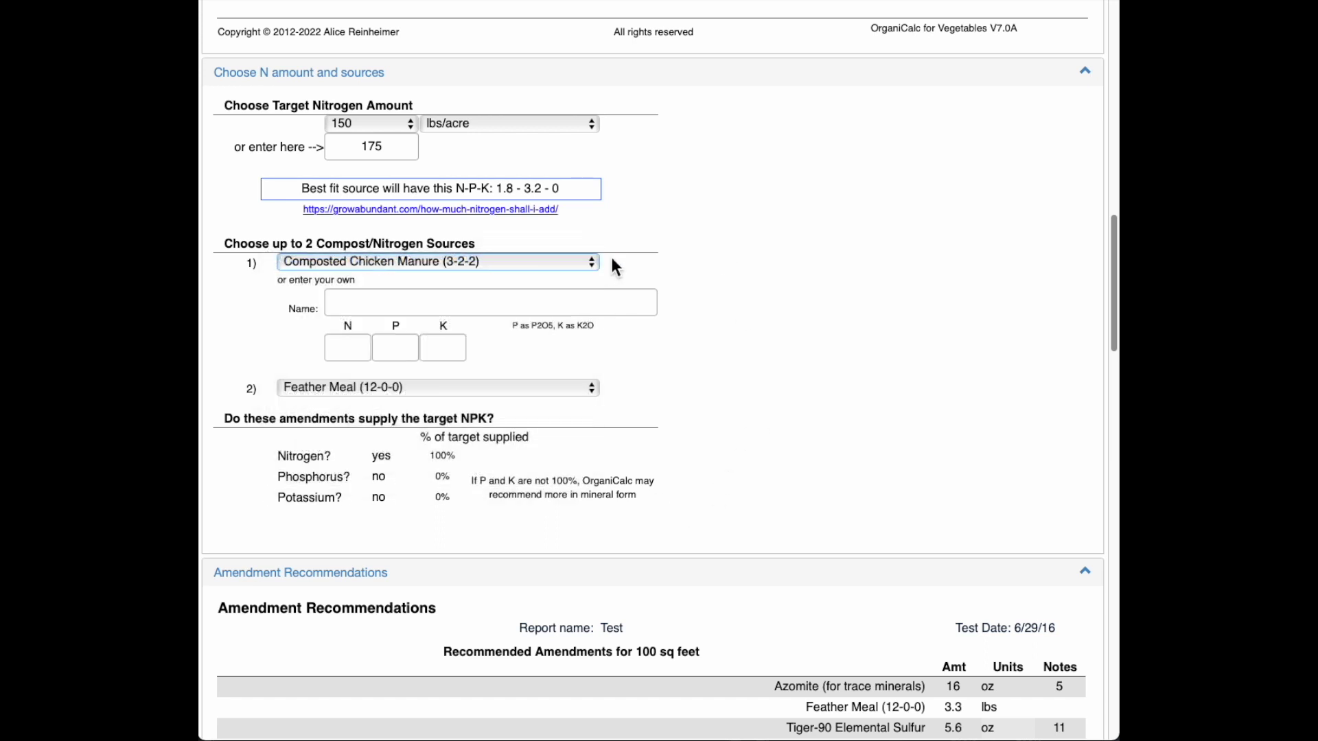
click(701, 266)
scroll(693, 273, down, 1)
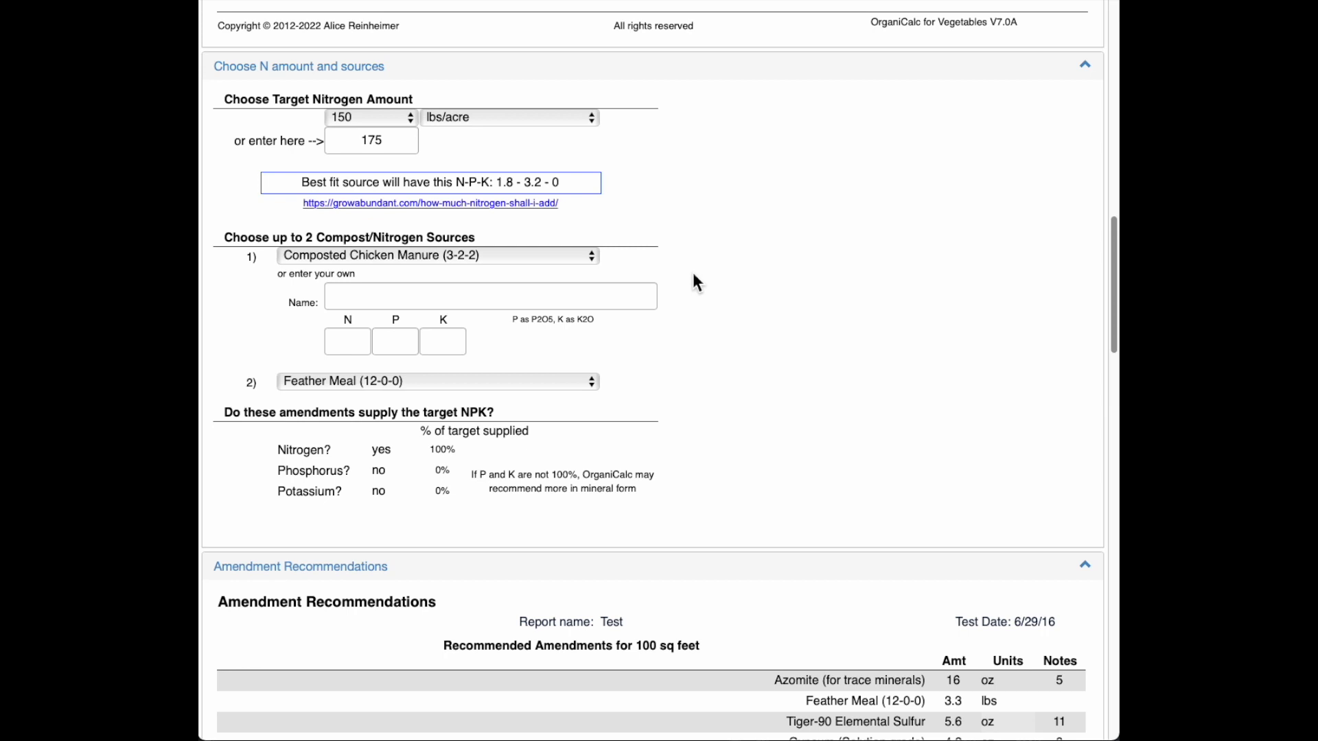
click(588, 255)
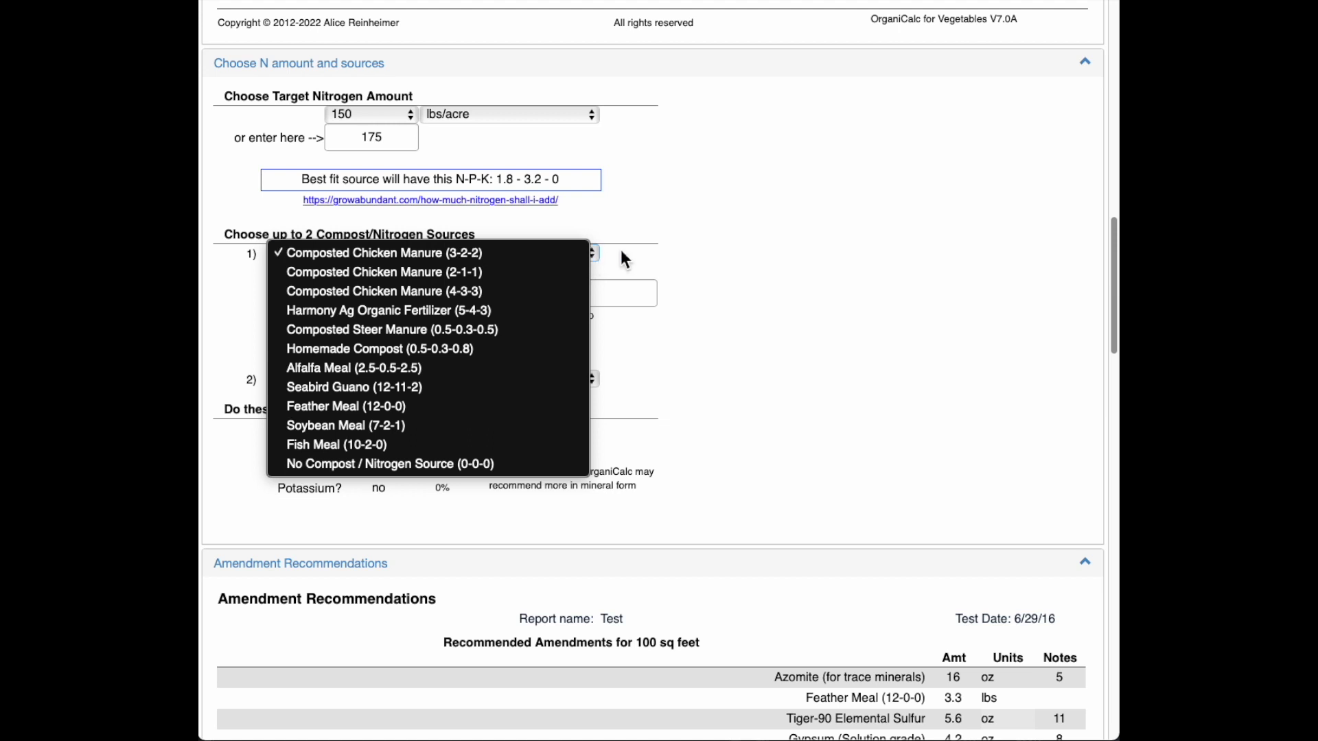
click(674, 266)
scroll(674, 281, down, 3)
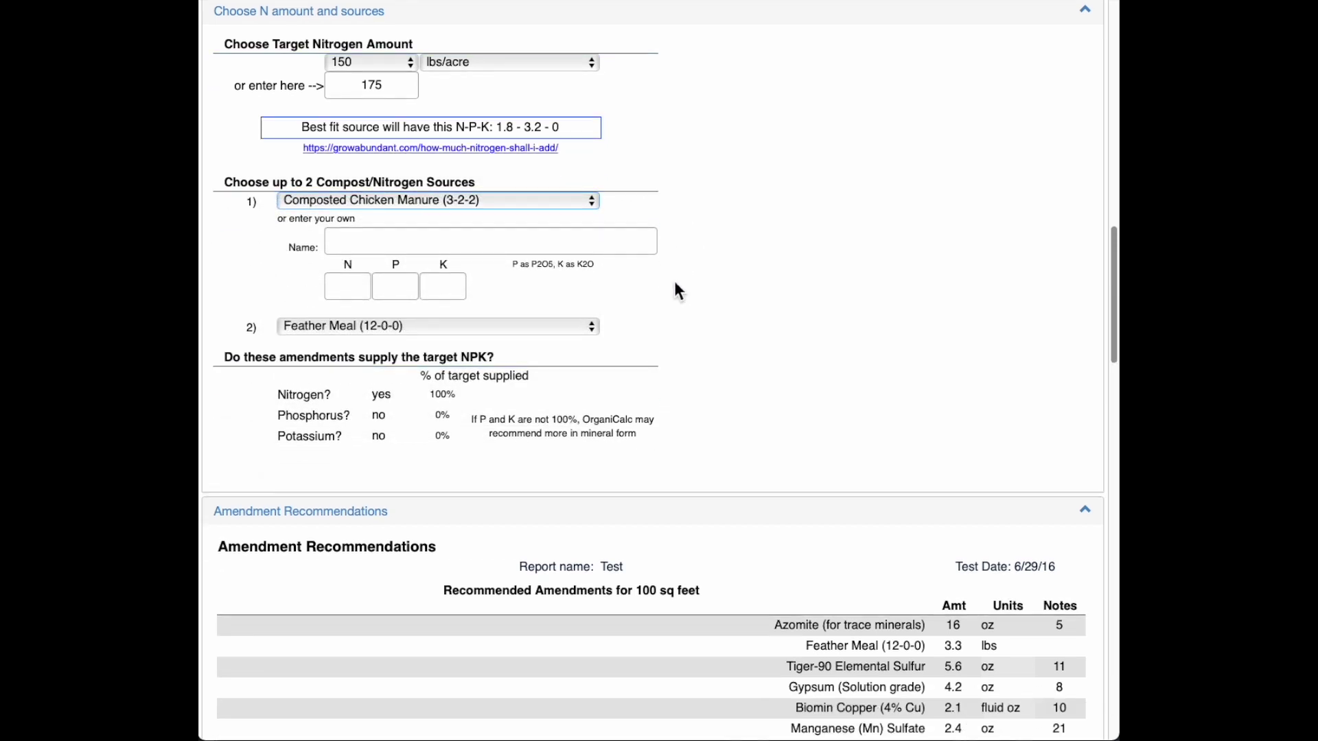
click(581, 332)
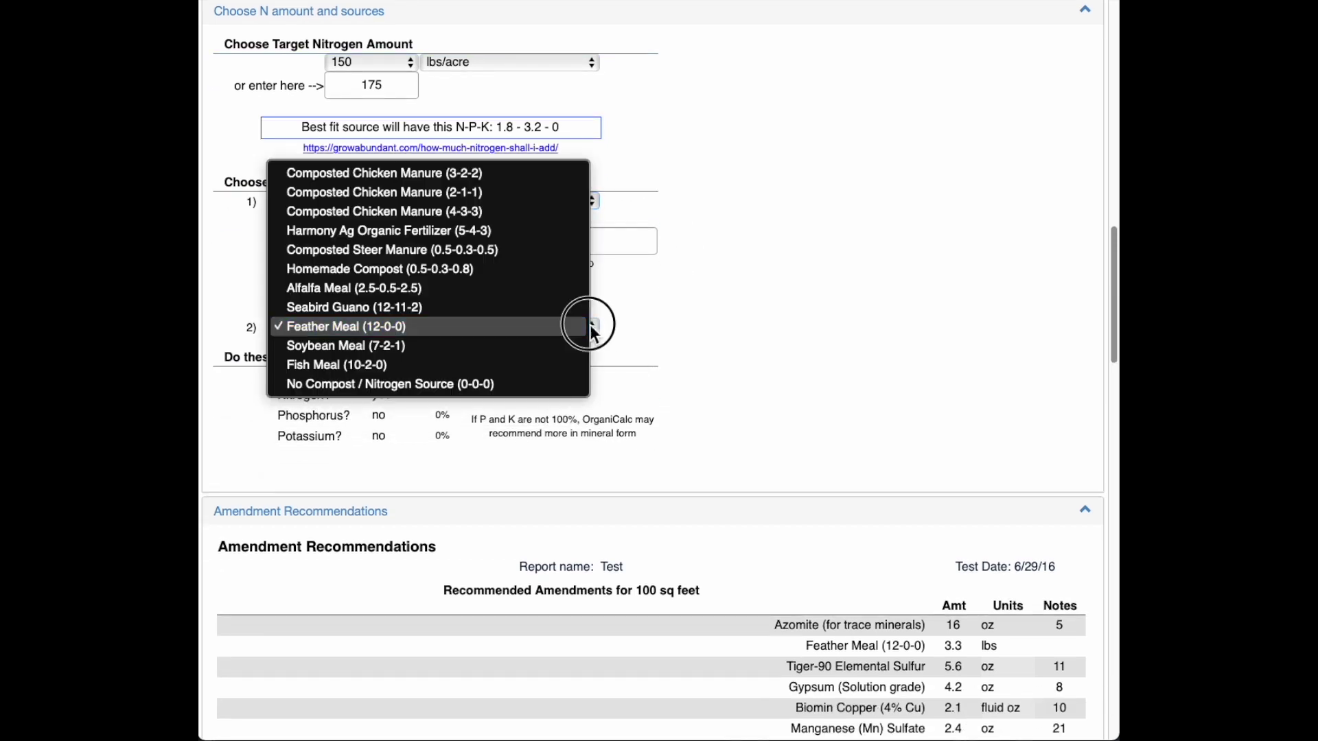
click(658, 322)
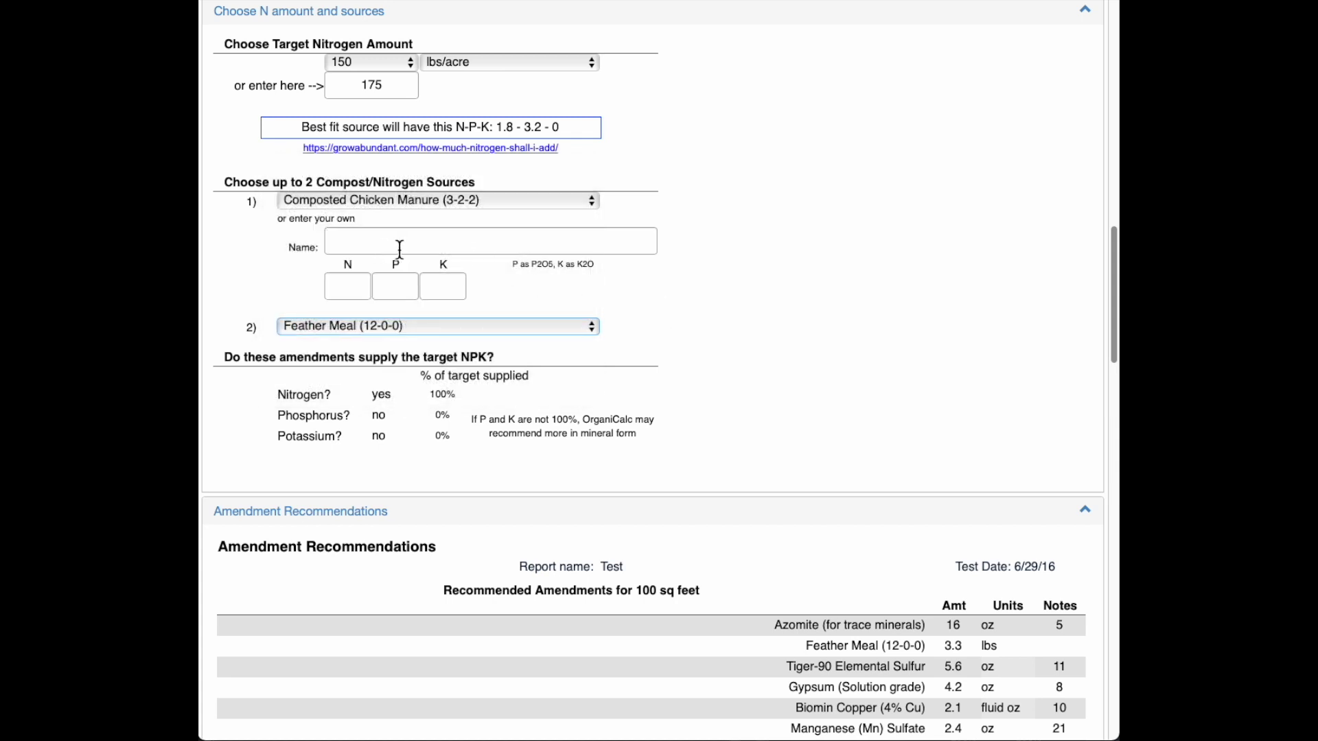
scroll(695, 299, down, 2)
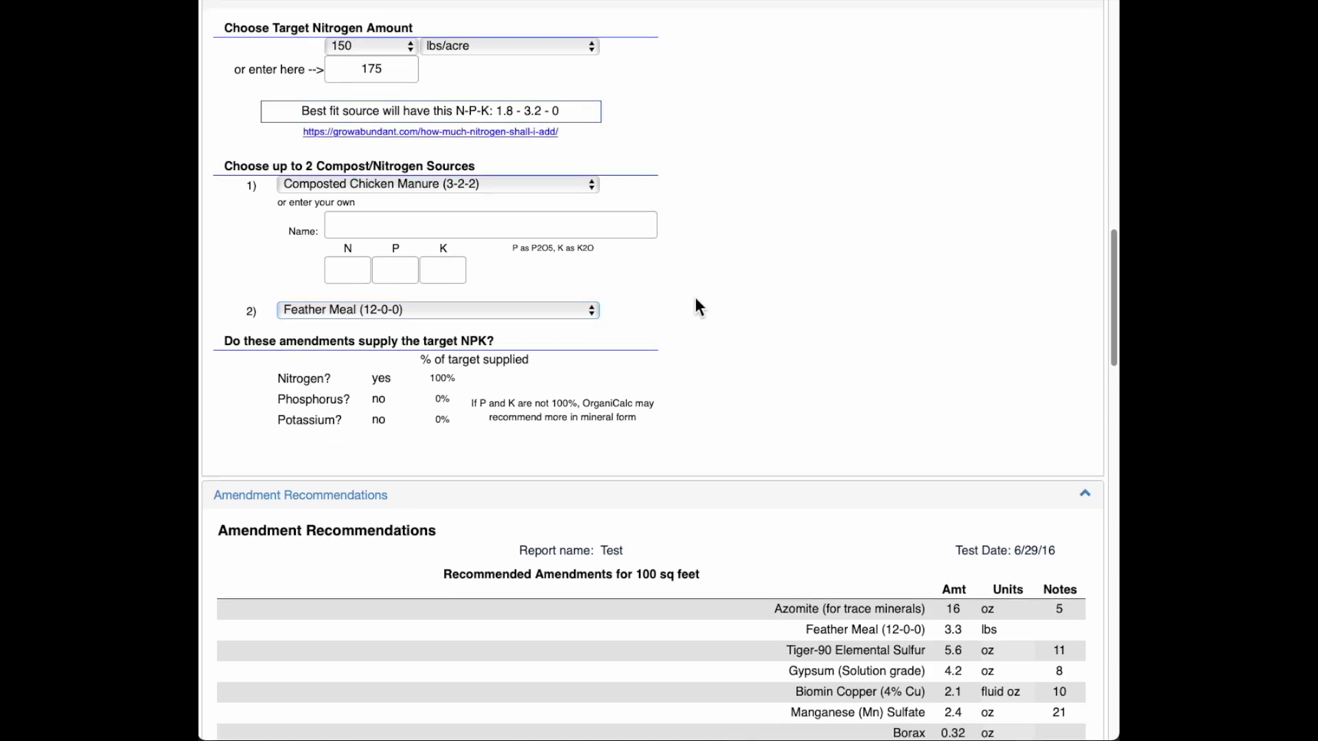
scroll(695, 298, up, 10)
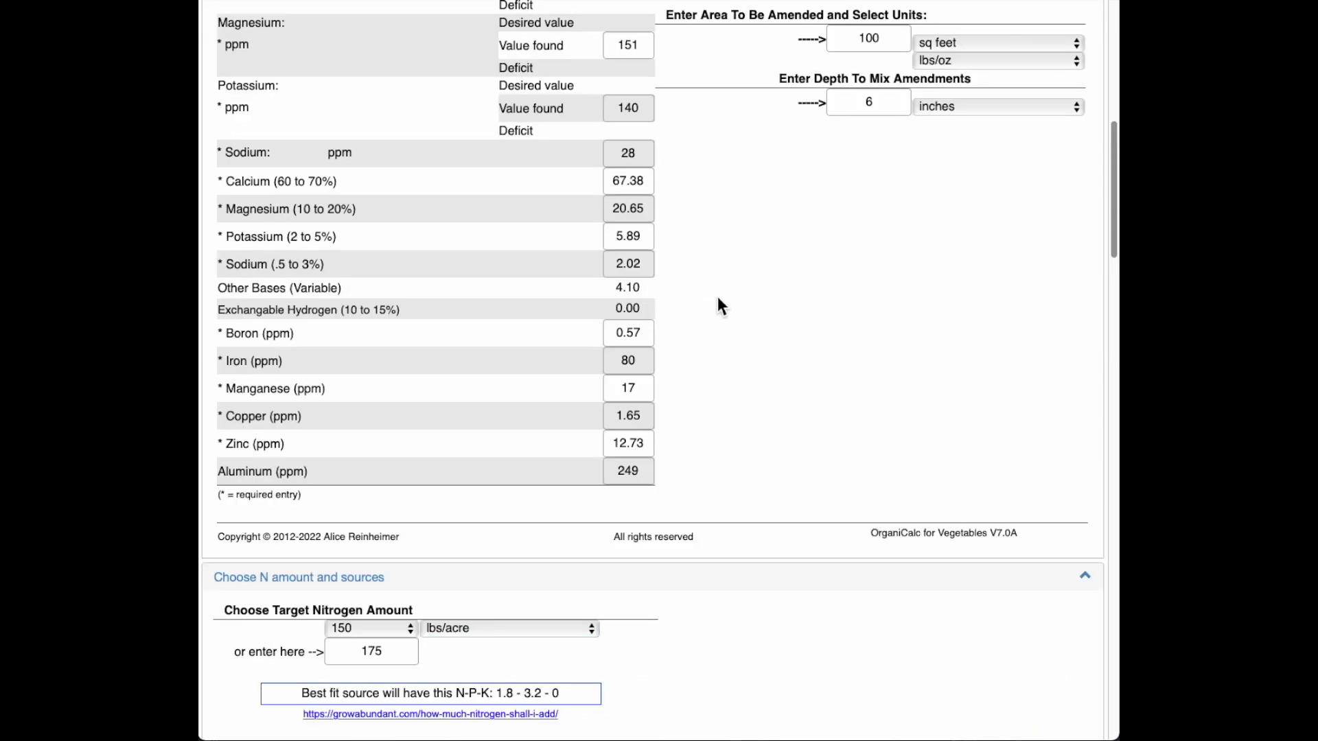
scroll(810, 325, up, 2)
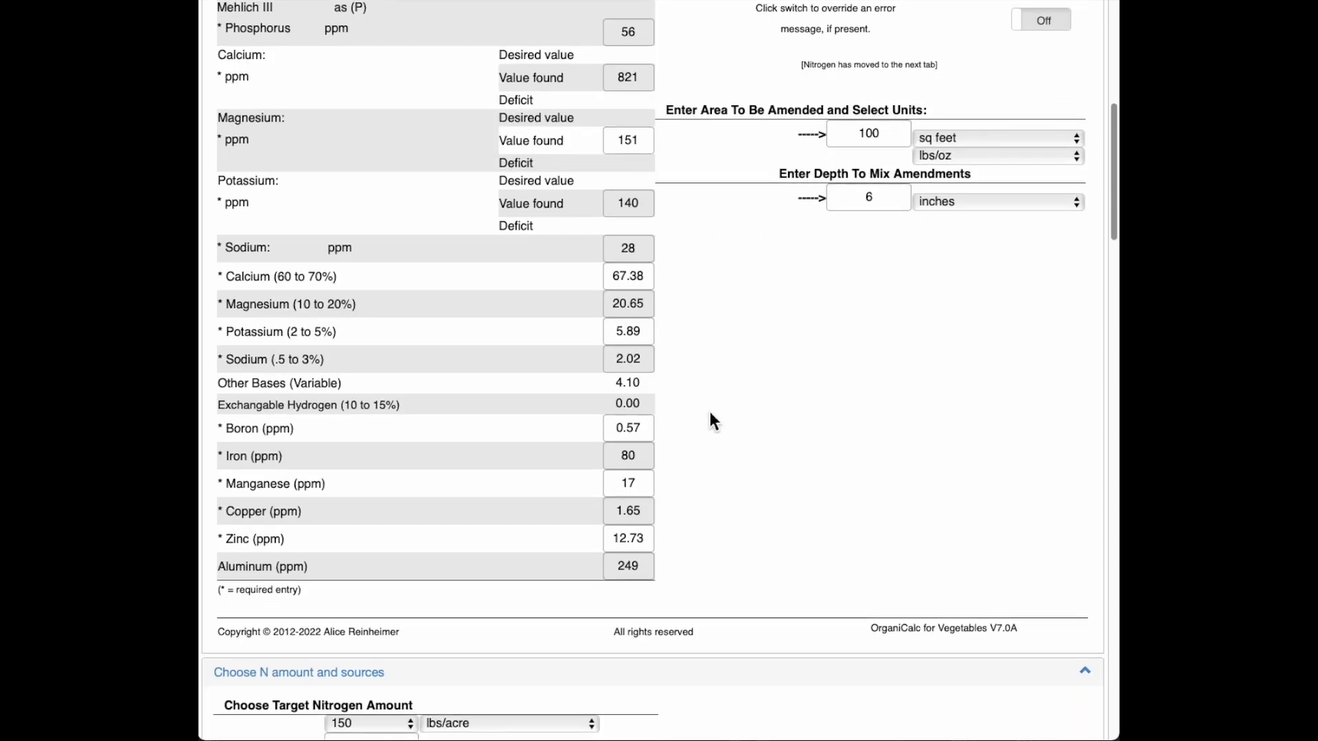
scroll(713, 420, down, 10)
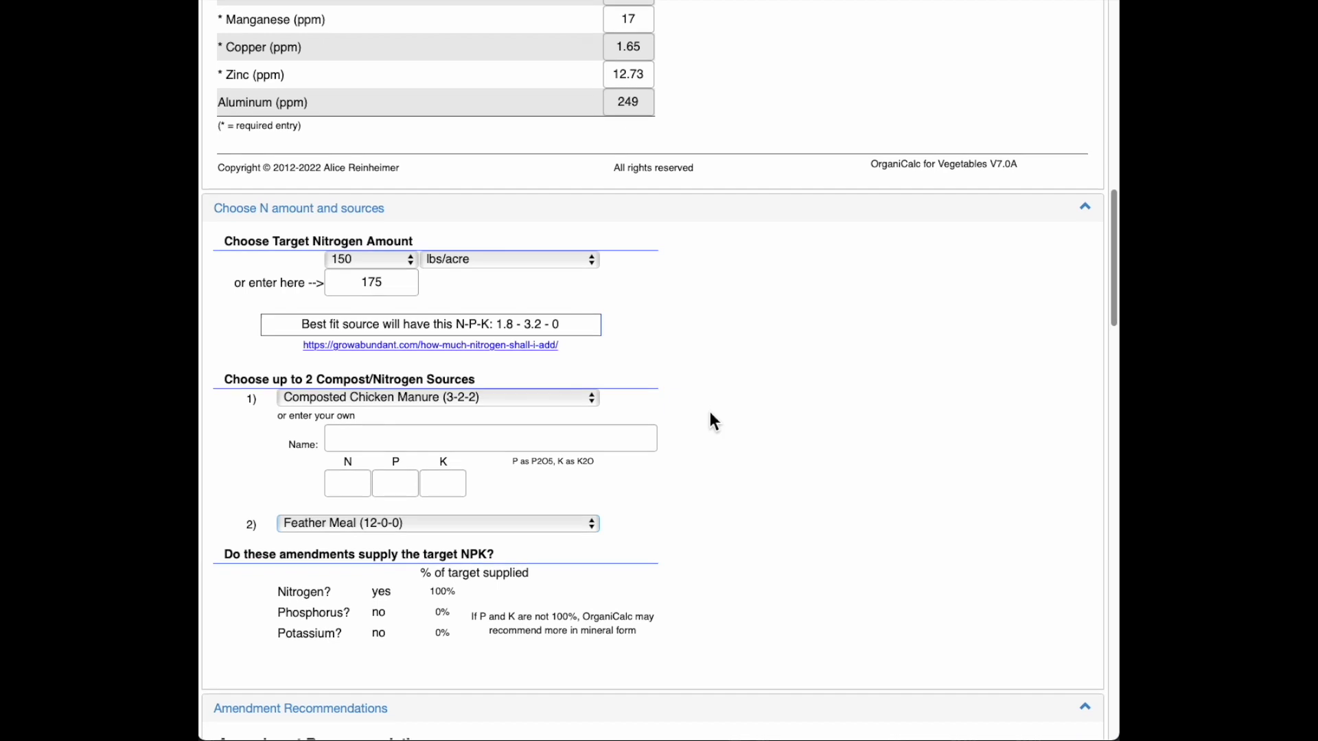
scroll(710, 412, down, 1)
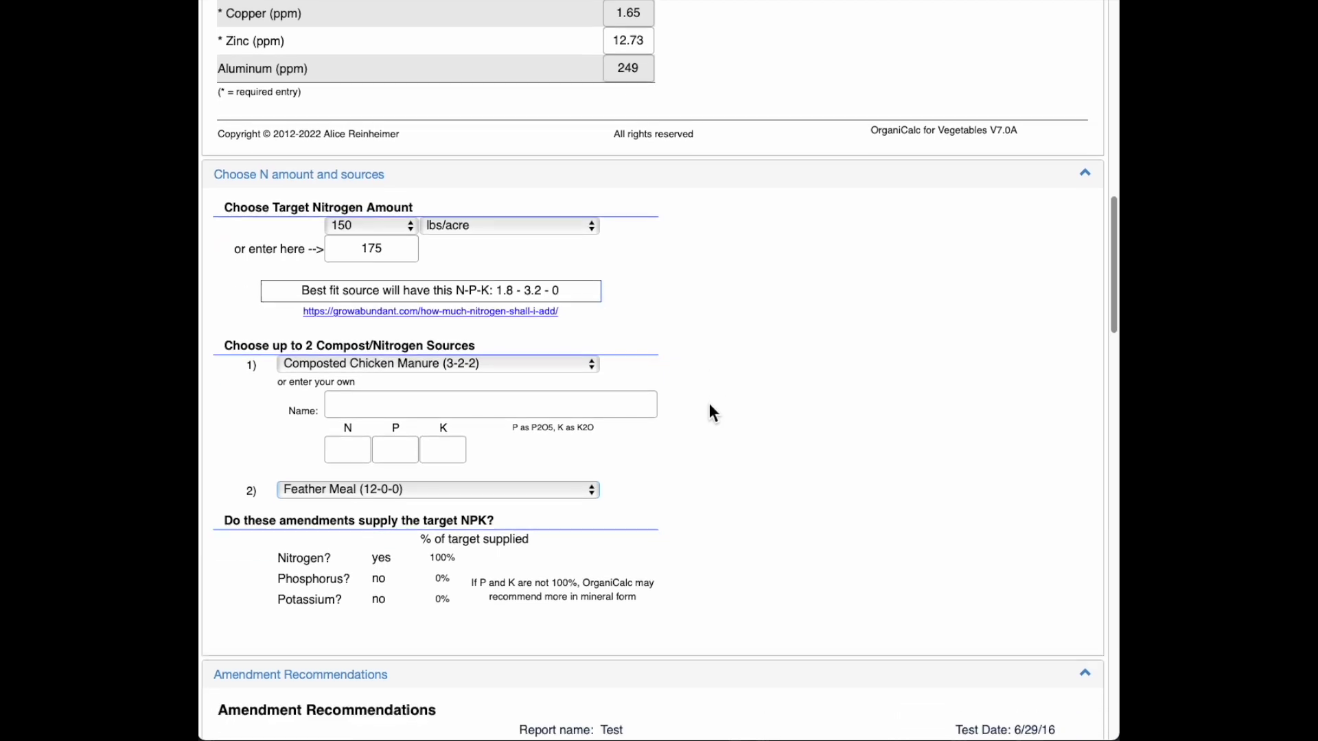
scroll(711, 411, down, 1)
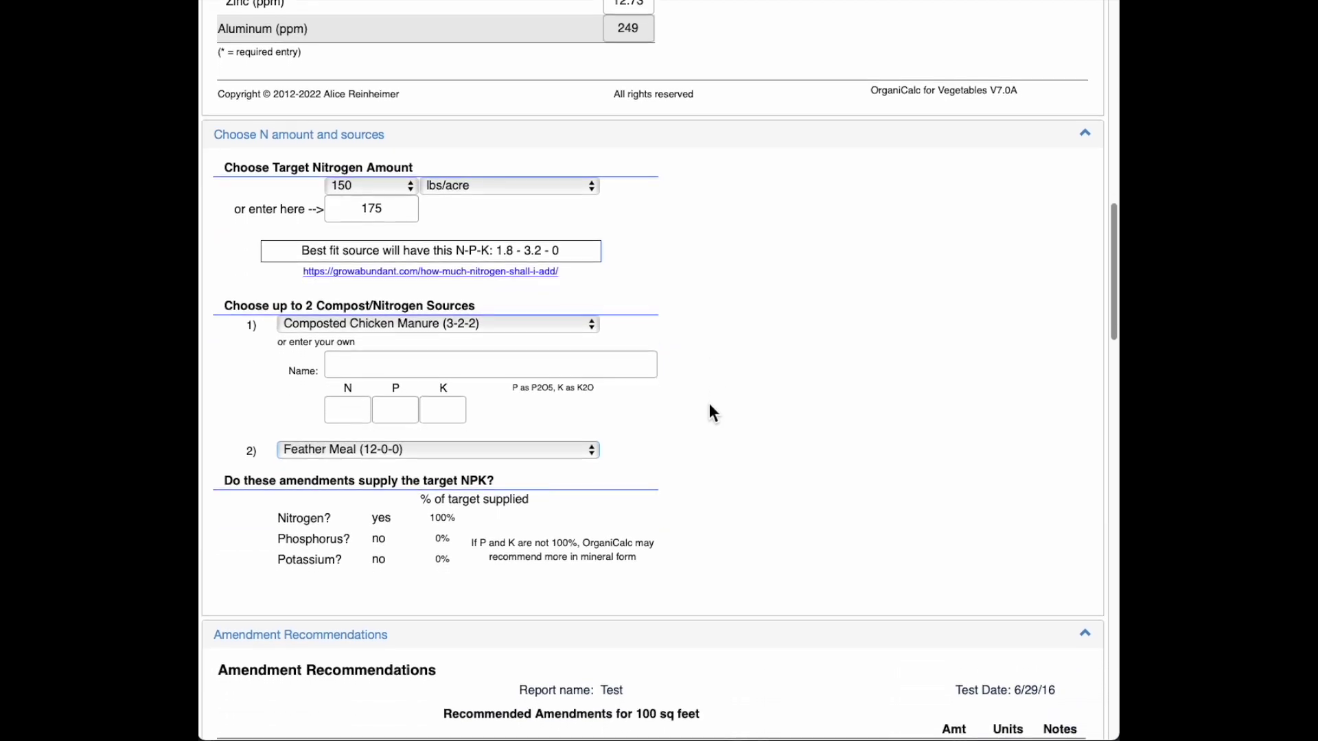
scroll(709, 383, down, 1)
scroll(706, 373, down, 1)
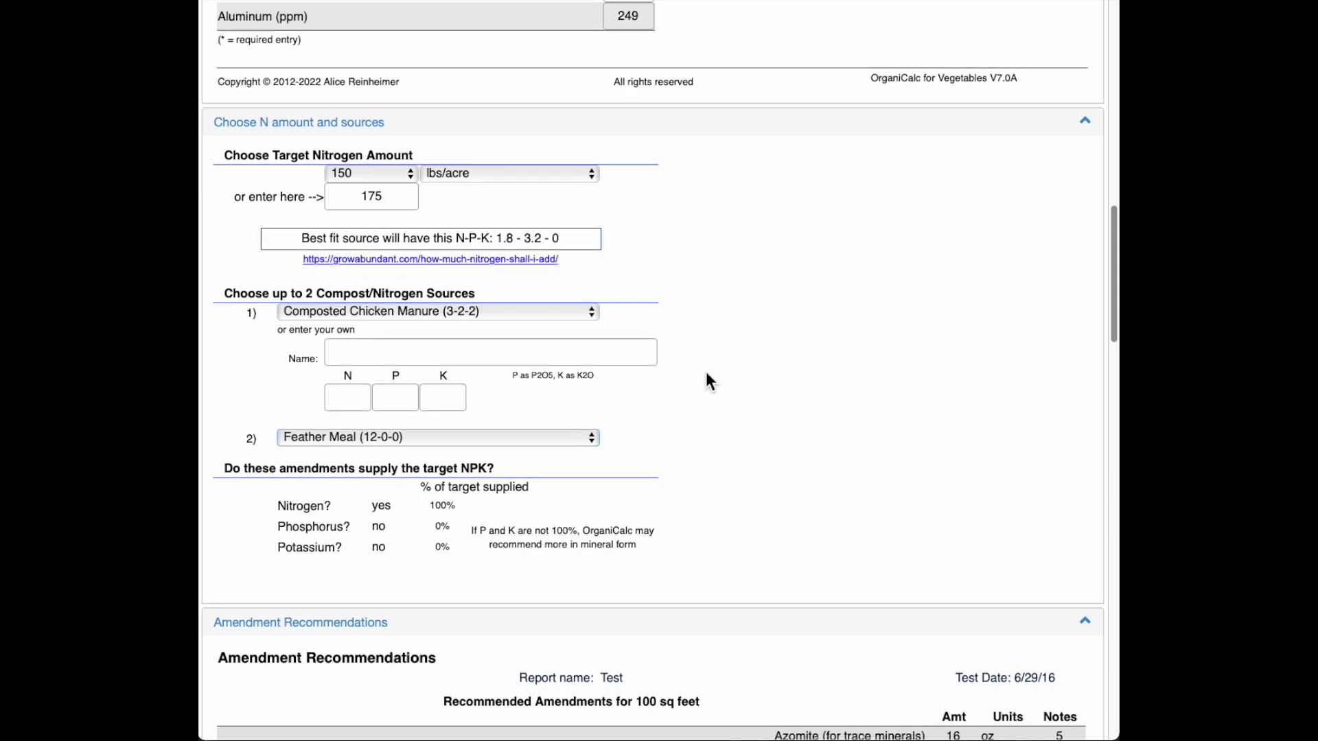
scroll(705, 372, down, 1)
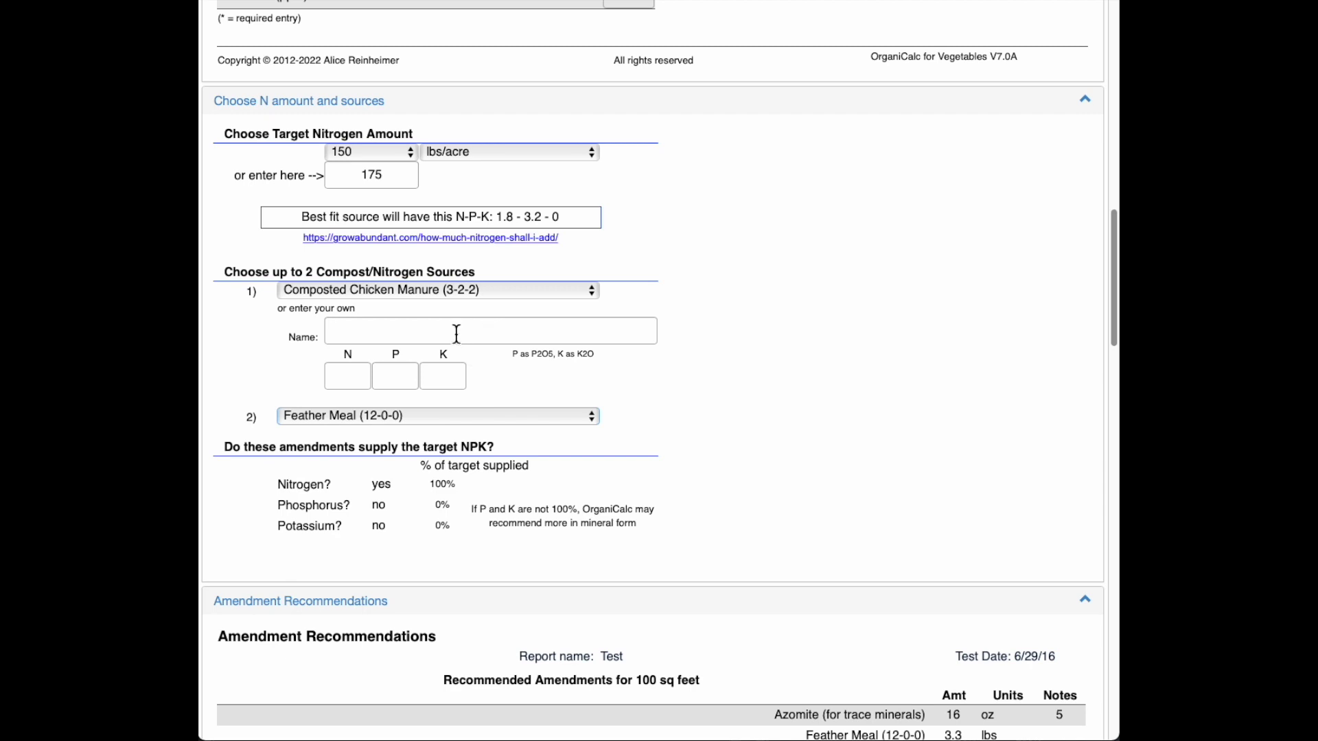
Step: Add custom amendment source DTE seabird guano with N-P-K values 0-11-0
click(457, 333)
scroll(816, 336, down, 2)
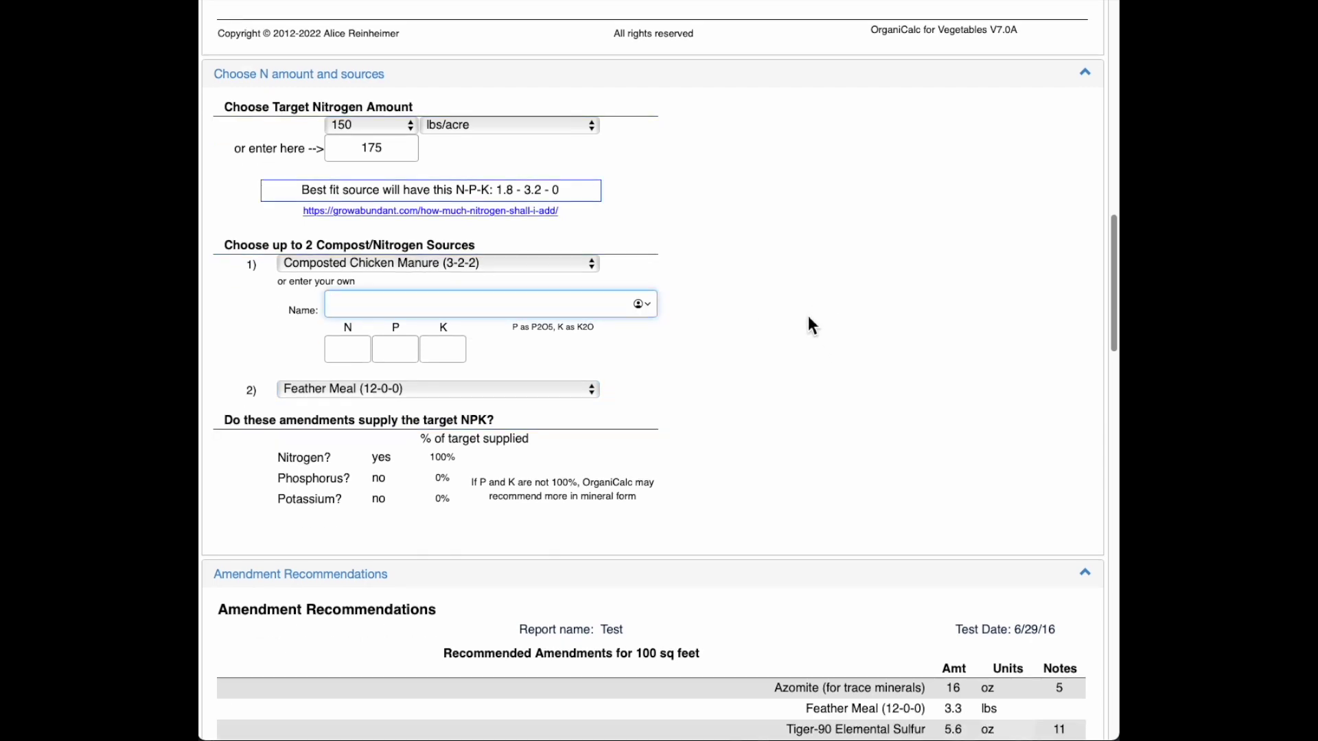
text(DTE seabird guano)
click(353, 353)
text(0)
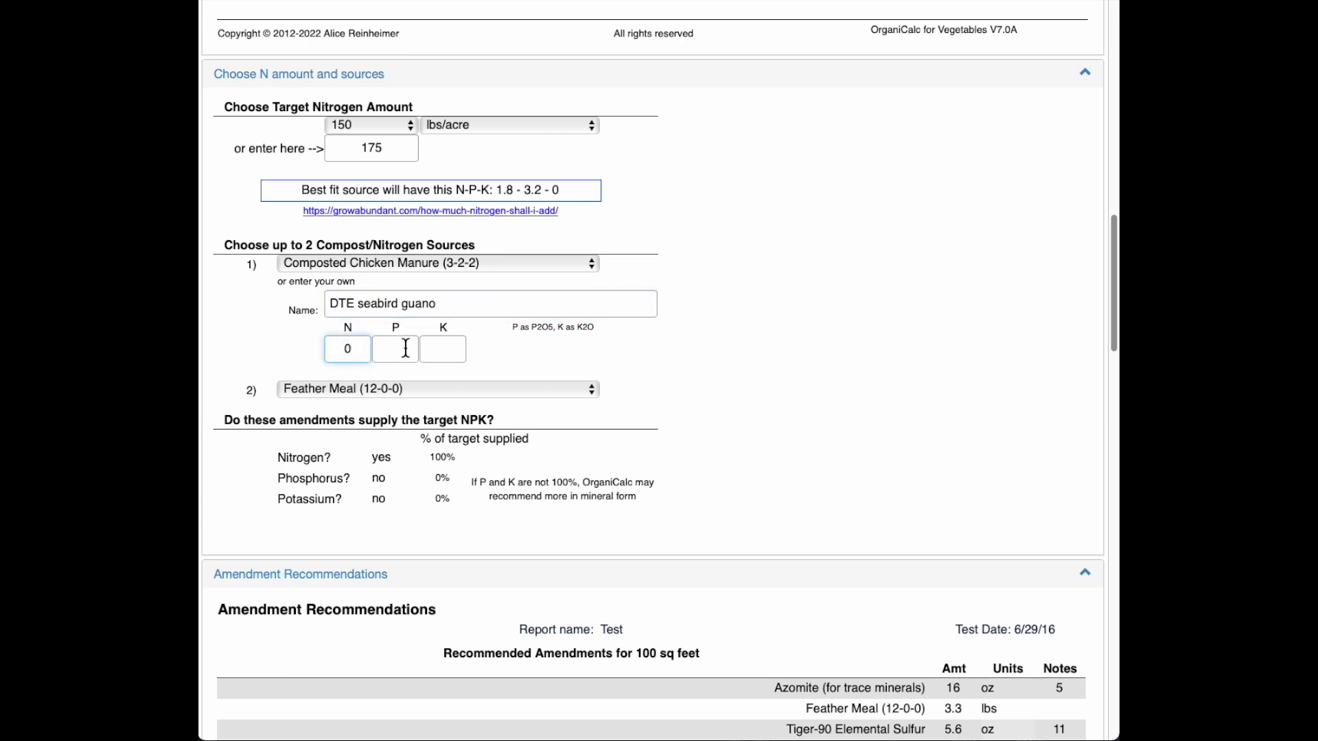
click(406, 349)
text(11)
key(Tab)
text(0)
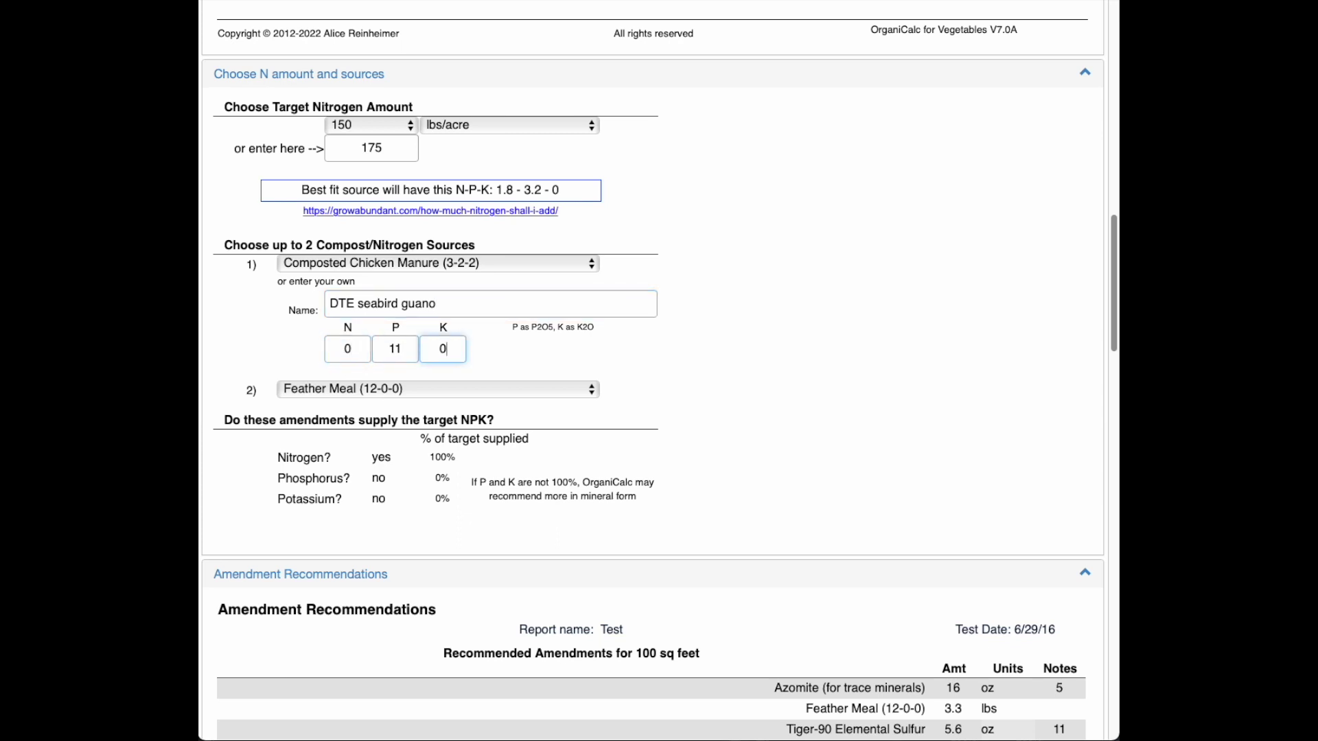
click(566, 355)
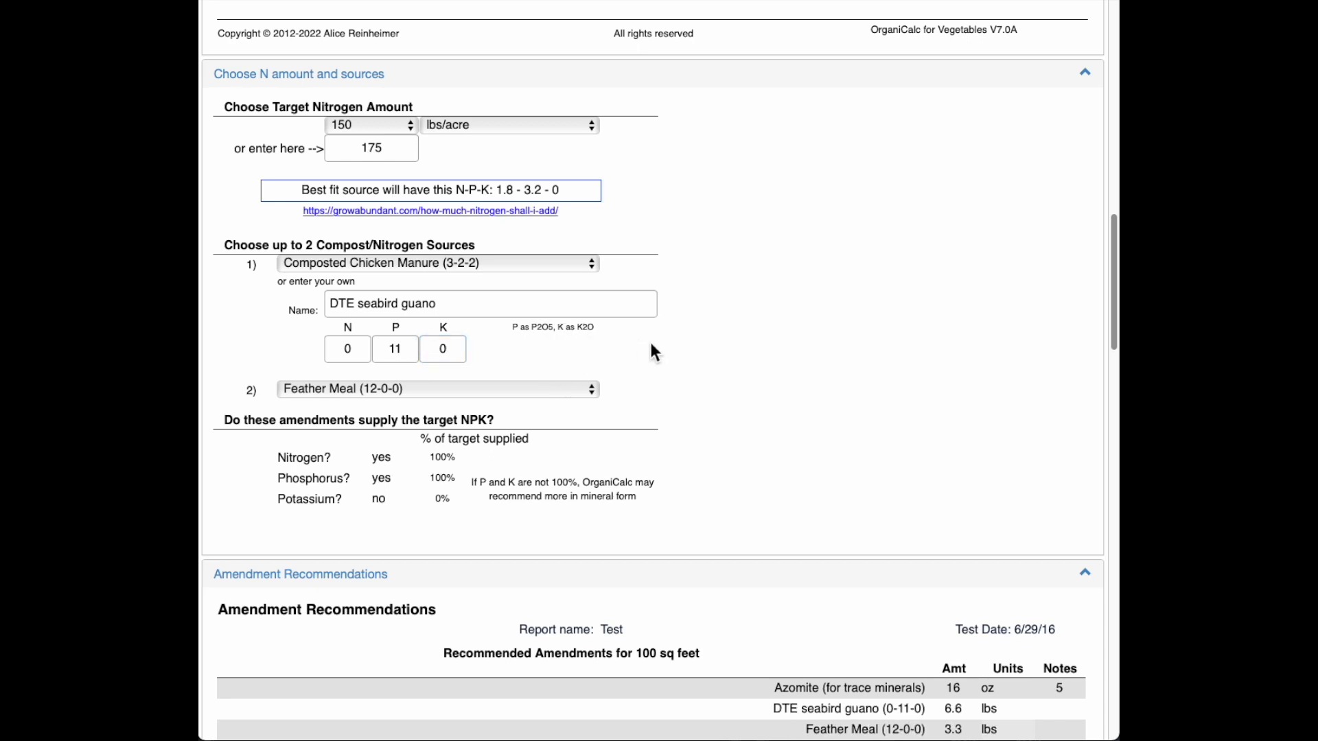
scroll(658, 335, down, 1)
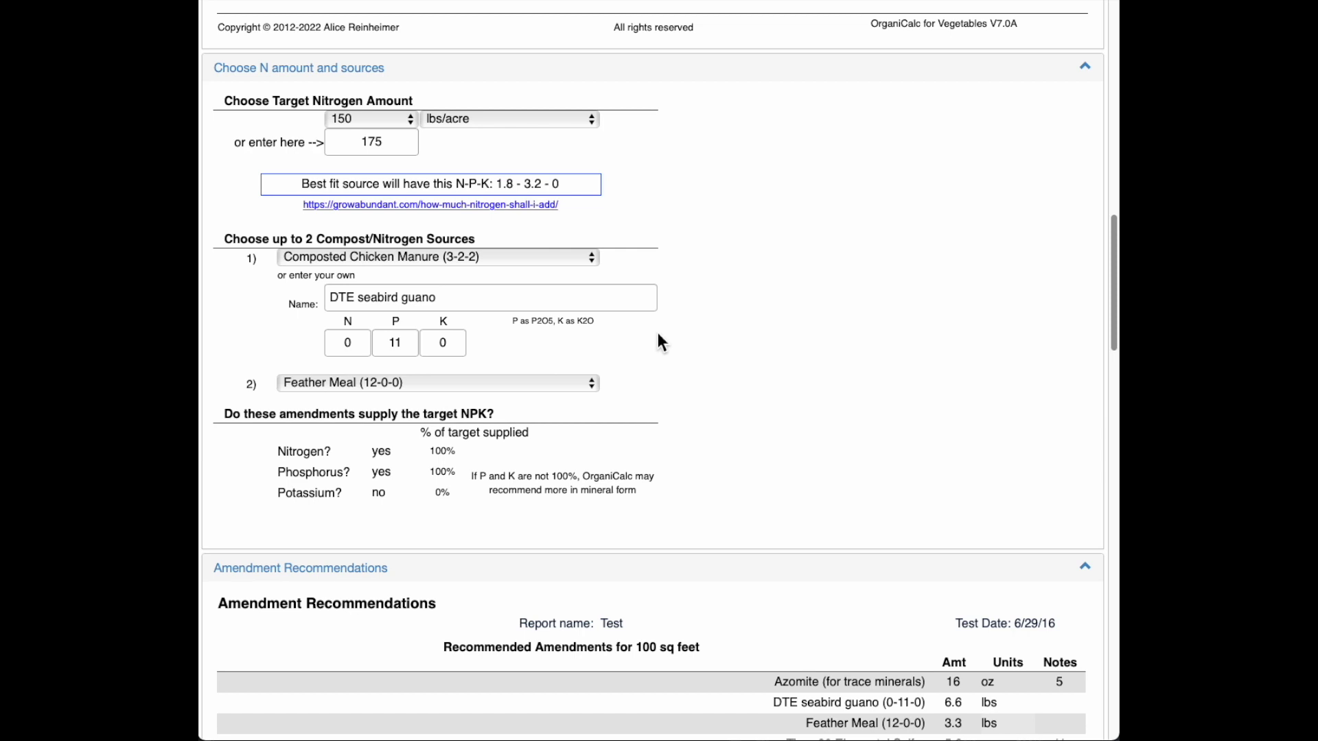
scroll(657, 332, down, 5)
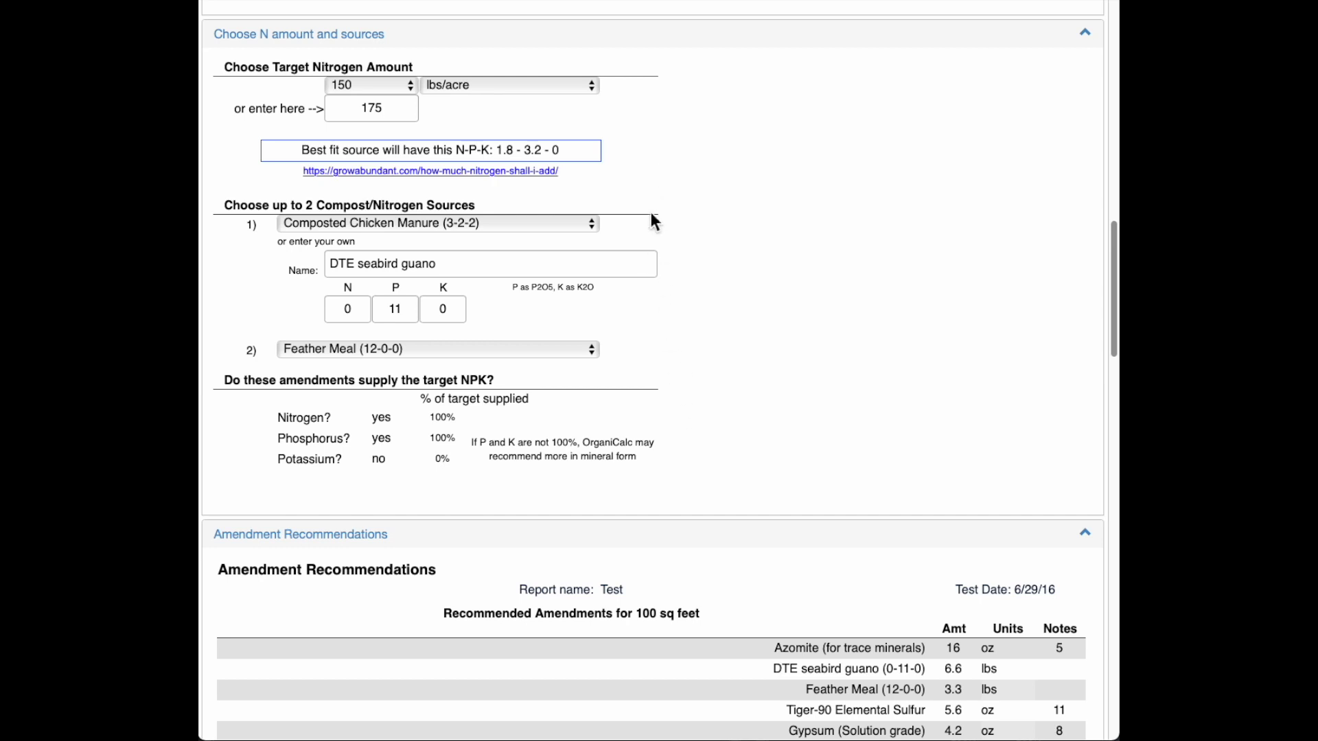
scroll(718, 348, down, 1)
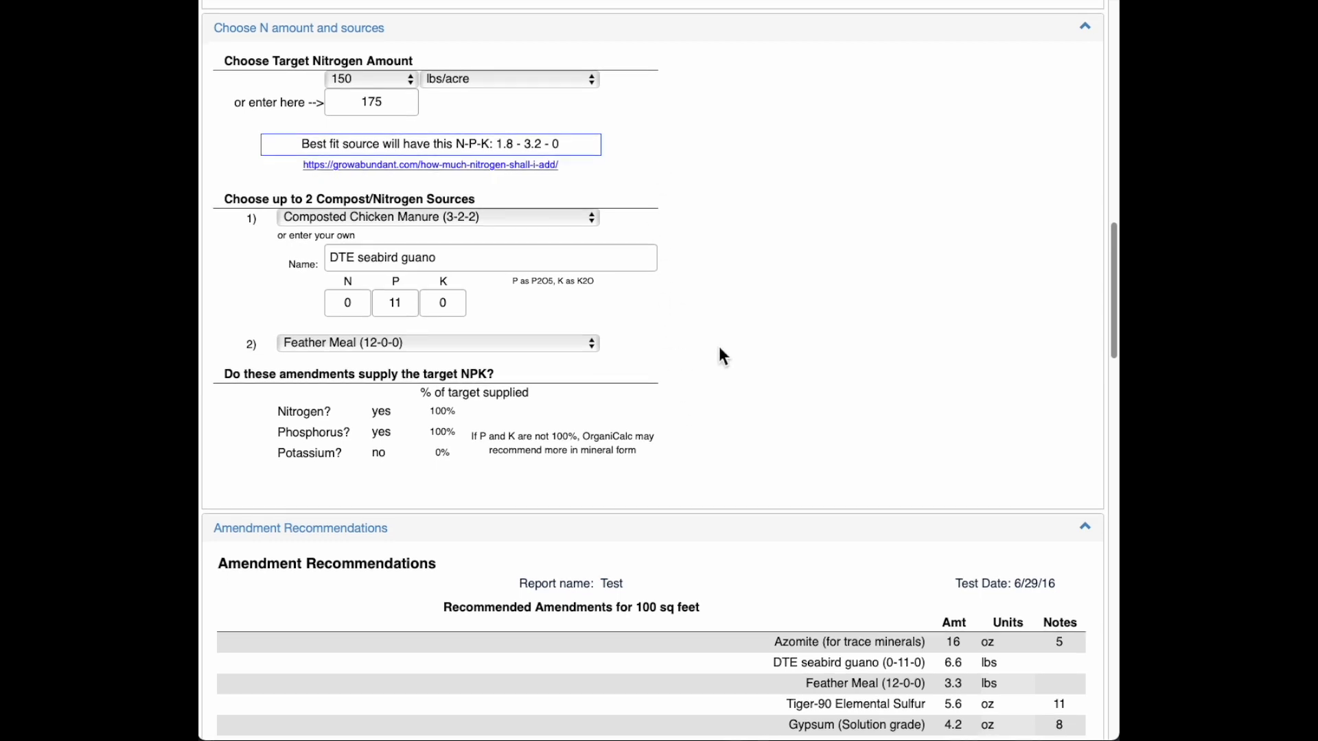
Step: Scroll past the Amendment Recommendations table to read the numbered notes through note 21
scroll(719, 358, down, 5)
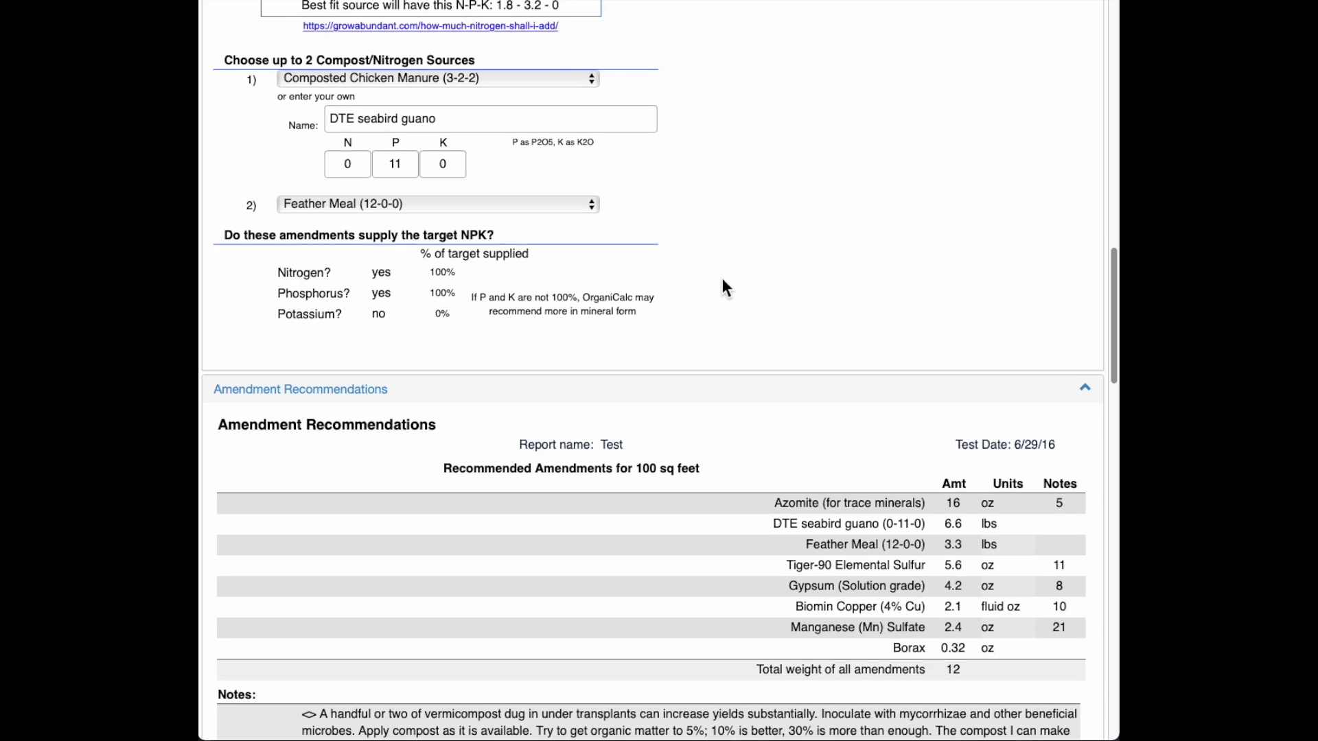
scroll(720, 282, down, 2)
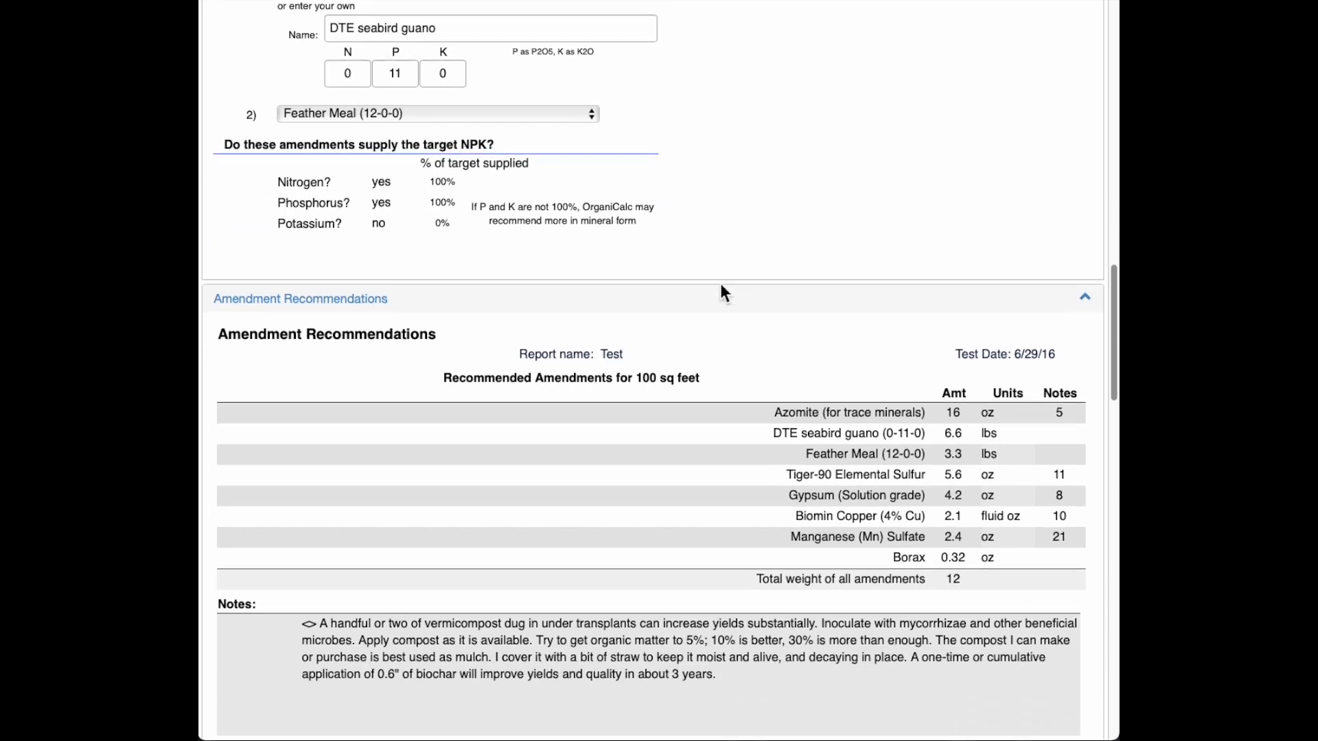
scroll(728, 291, down, 2)
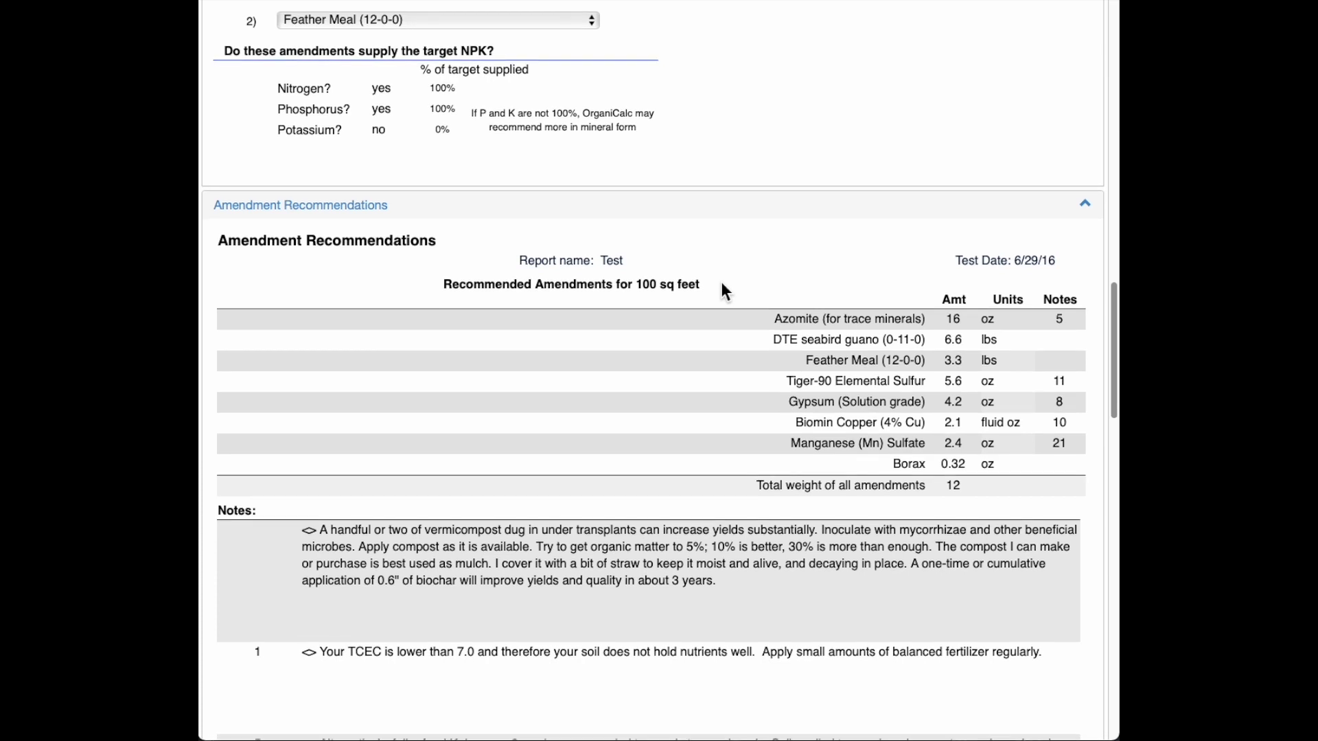
scroll(722, 288, down, 1)
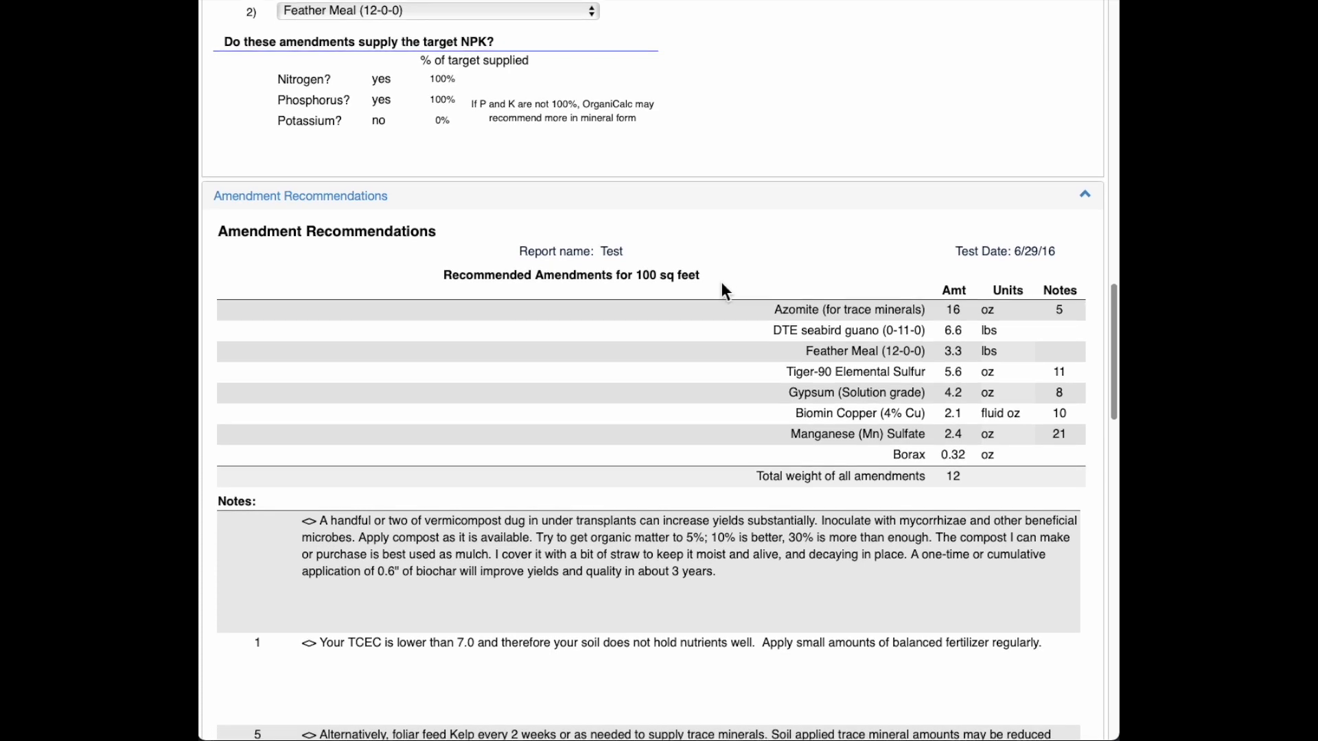
scroll(722, 286, down, 2)
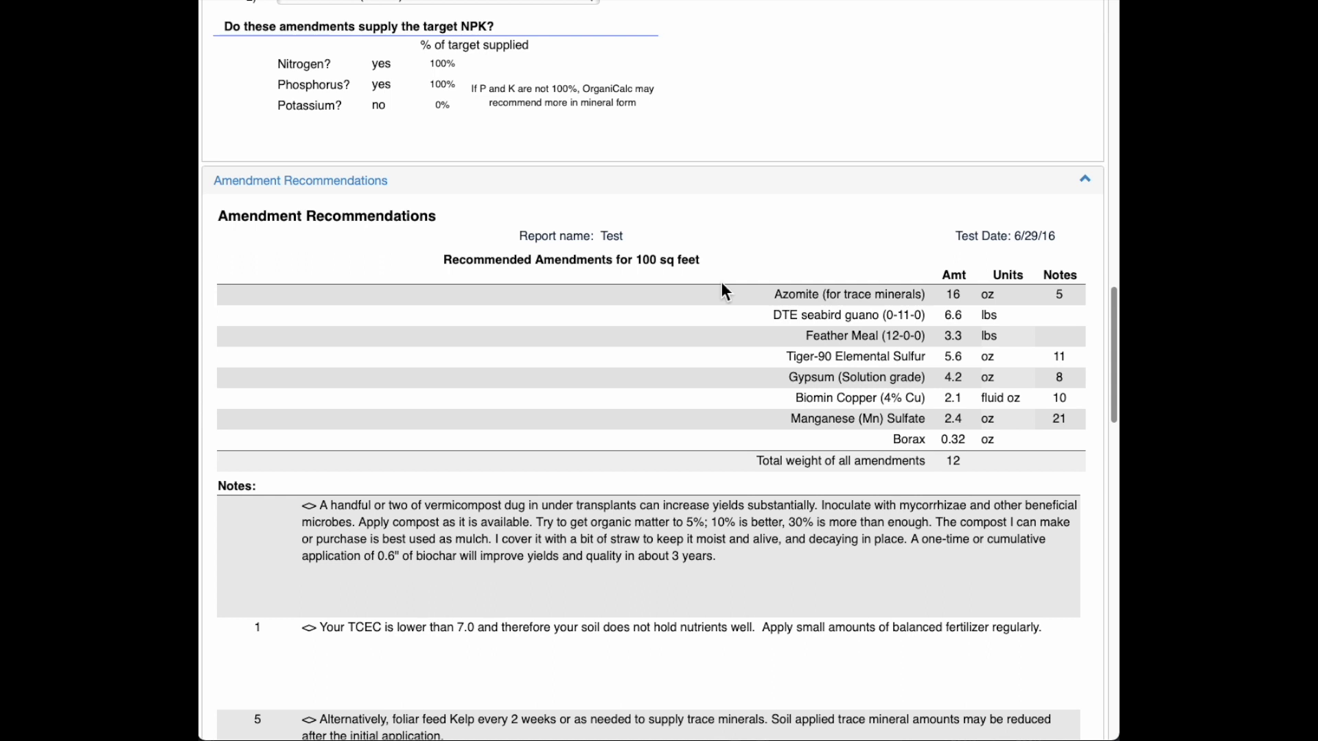
scroll(722, 288, down, 1)
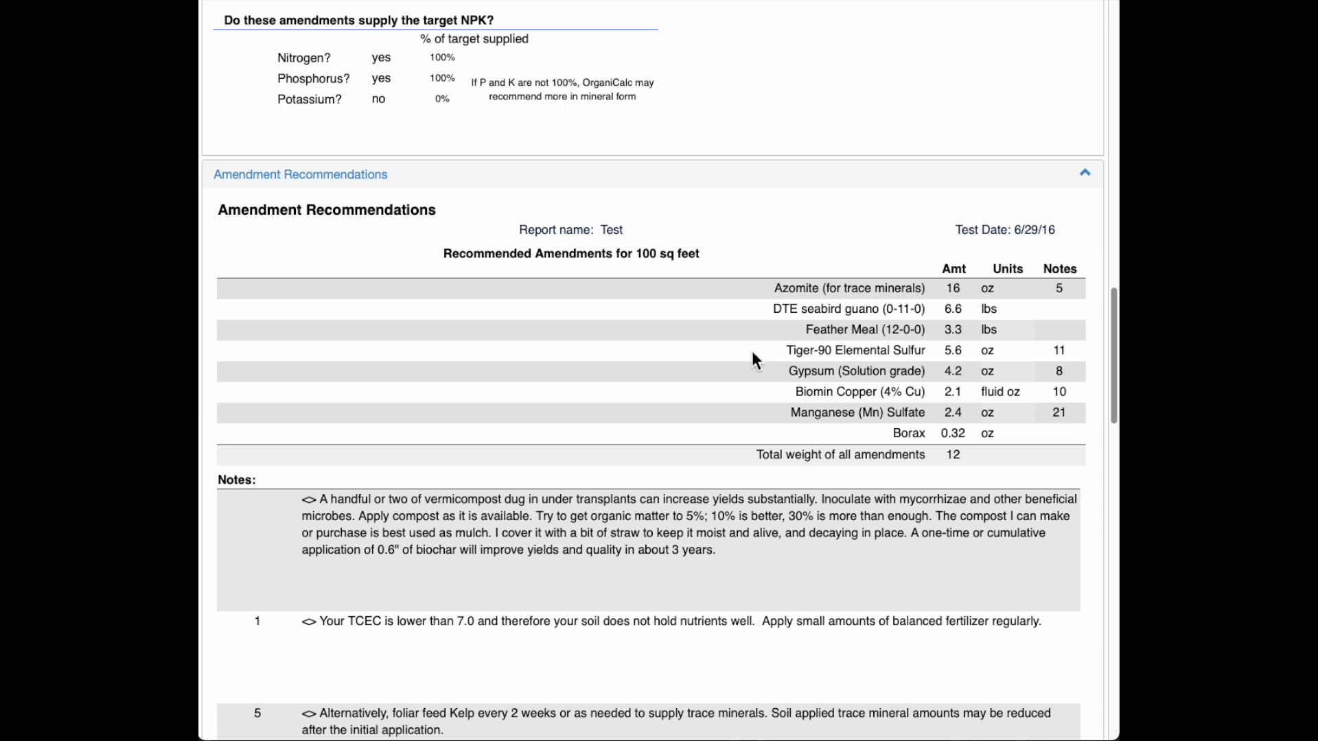
scroll(751, 346, down, 1)
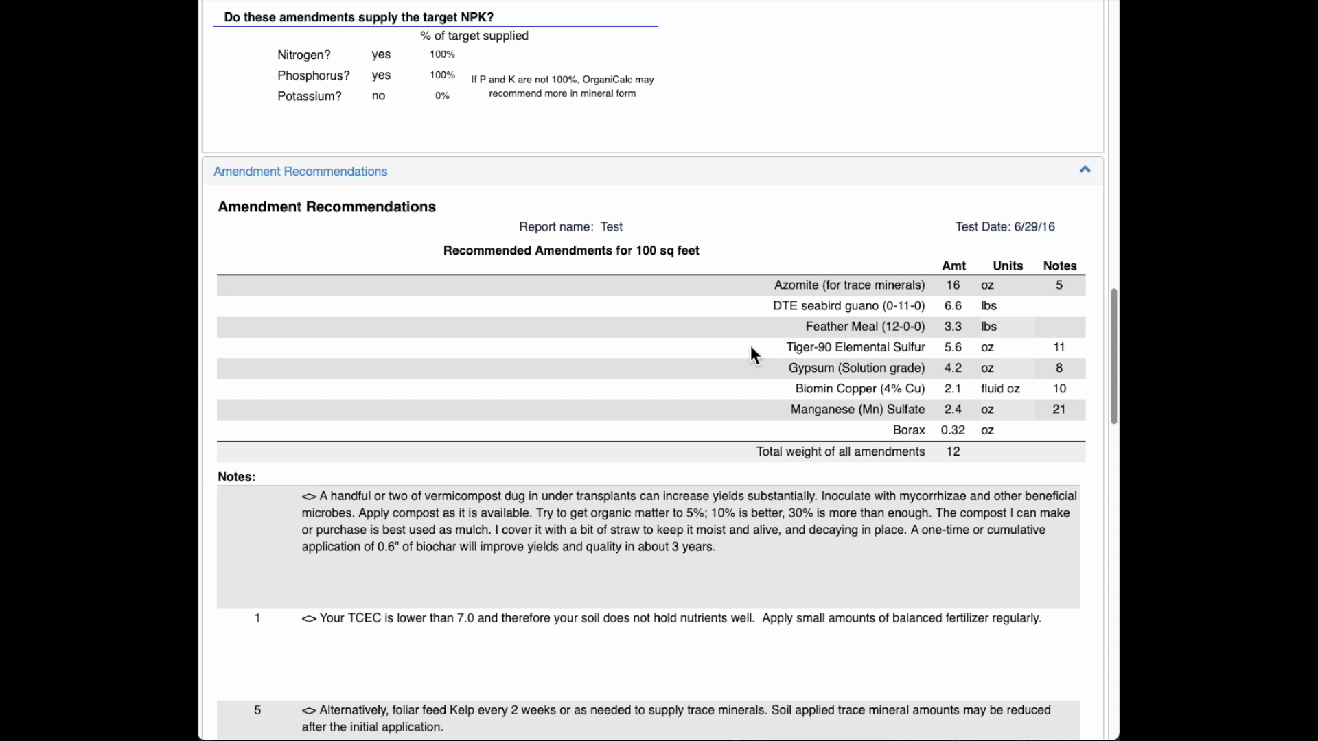
scroll(751, 346, down, 2)
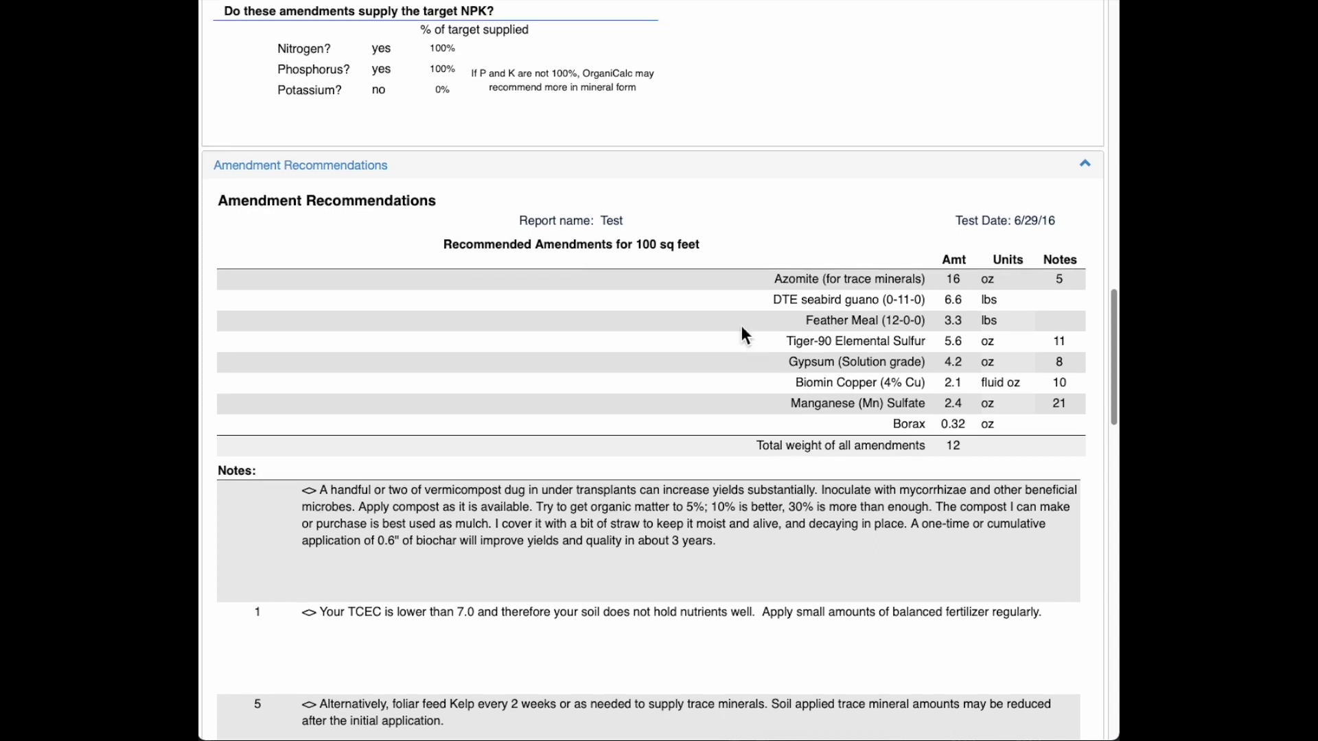
scroll(740, 337, down, 3)
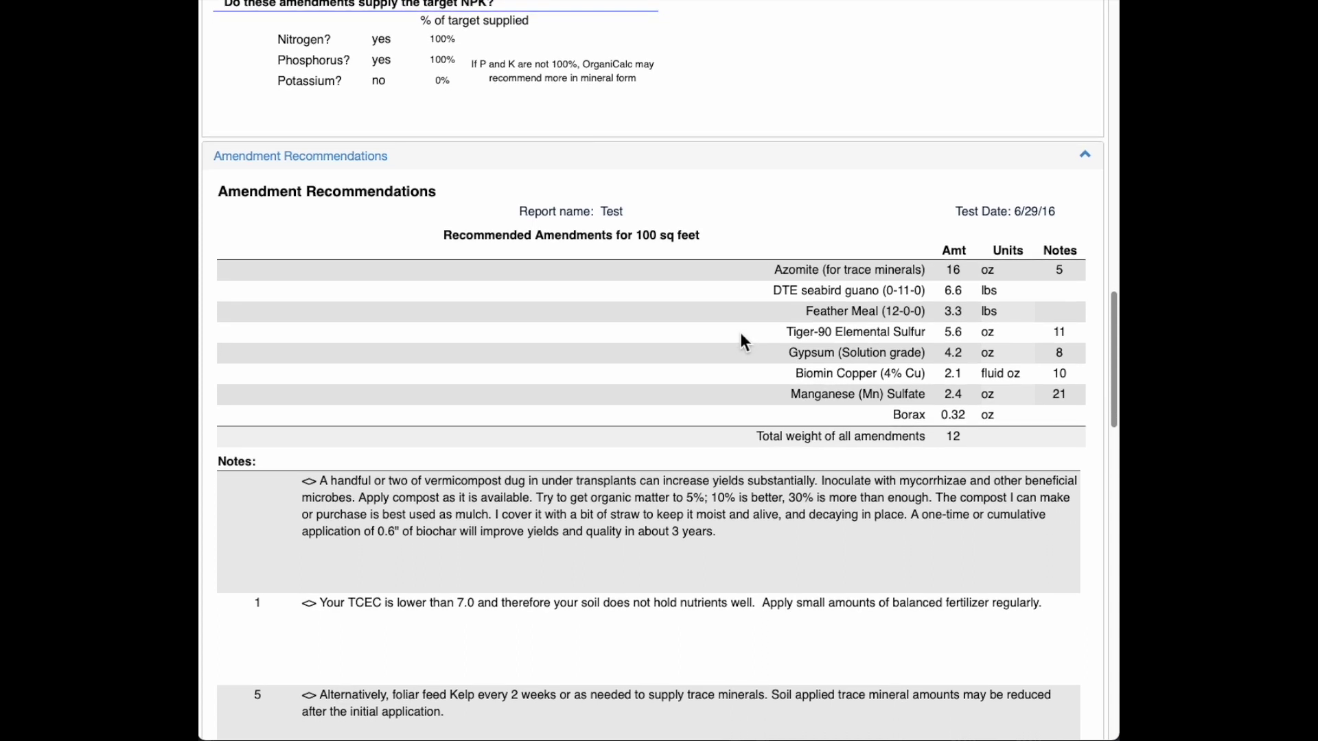
scroll(740, 330, down, 3)
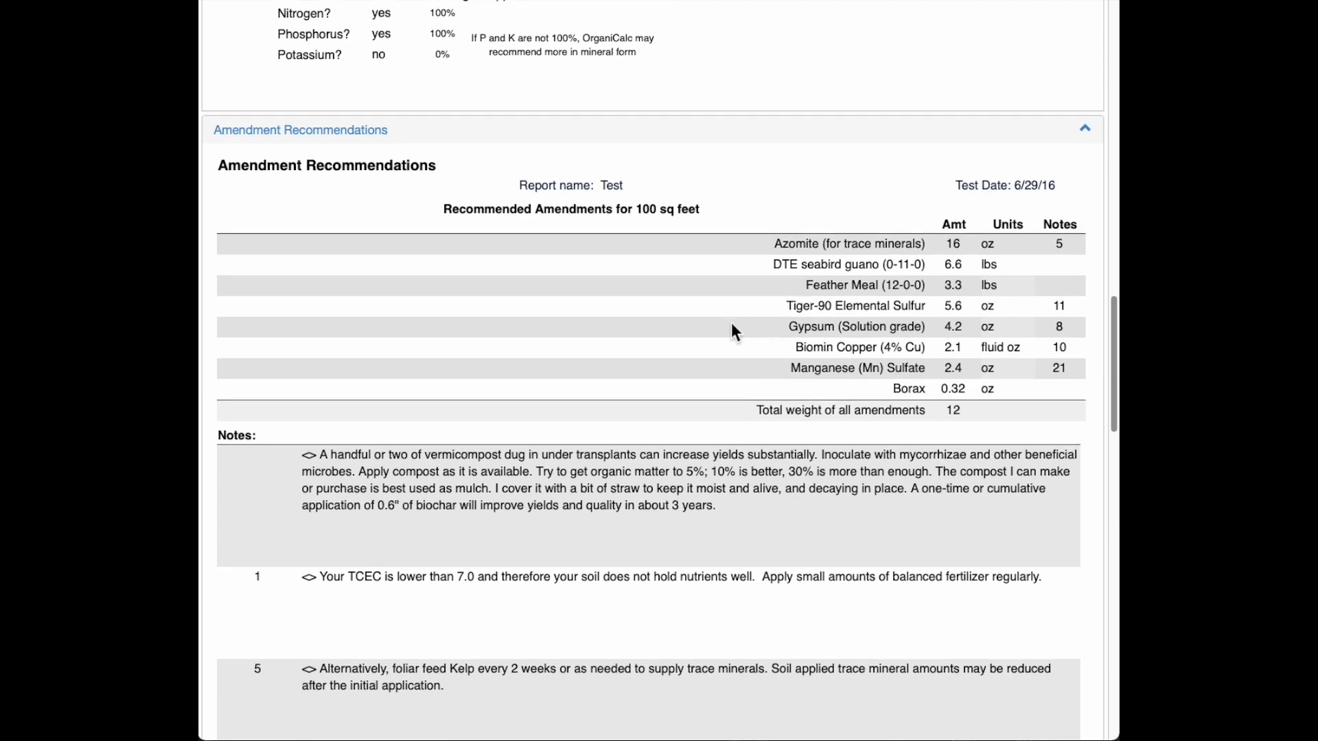
scroll(732, 324, down, 2)
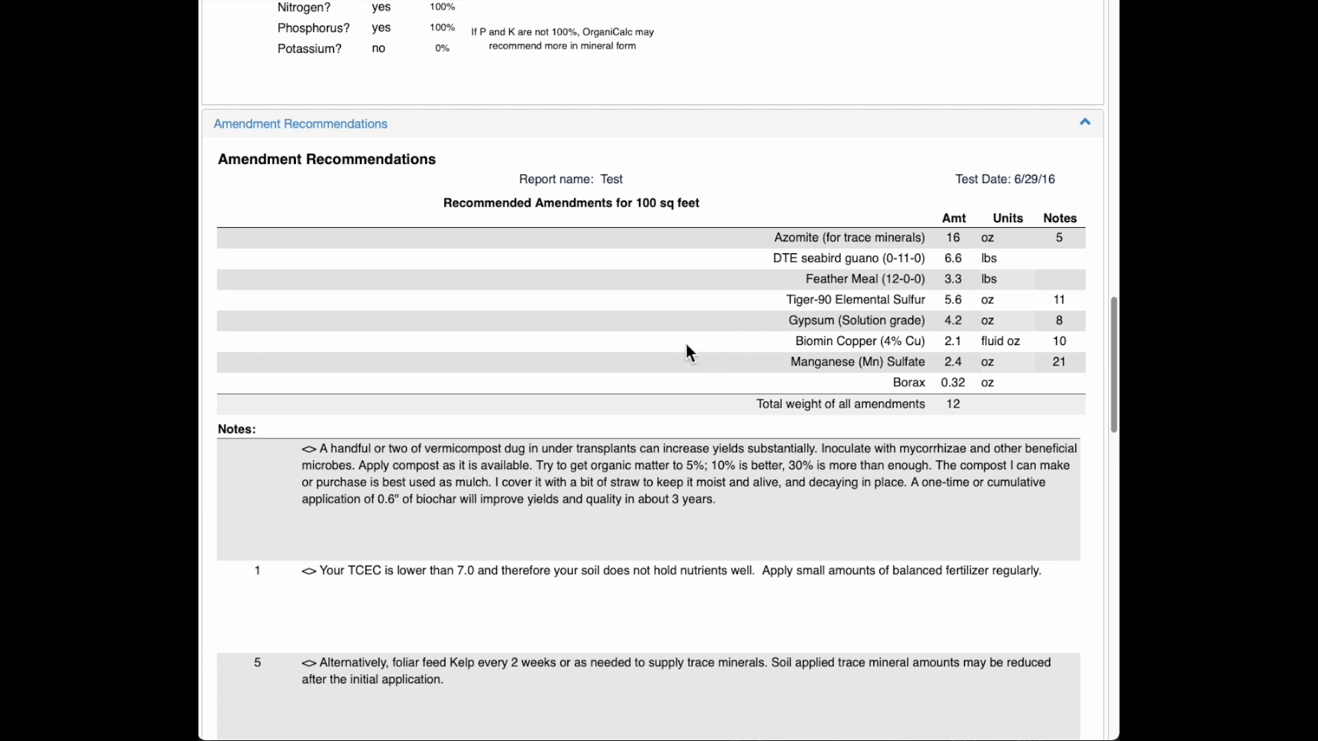
scroll(685, 343, down, 3)
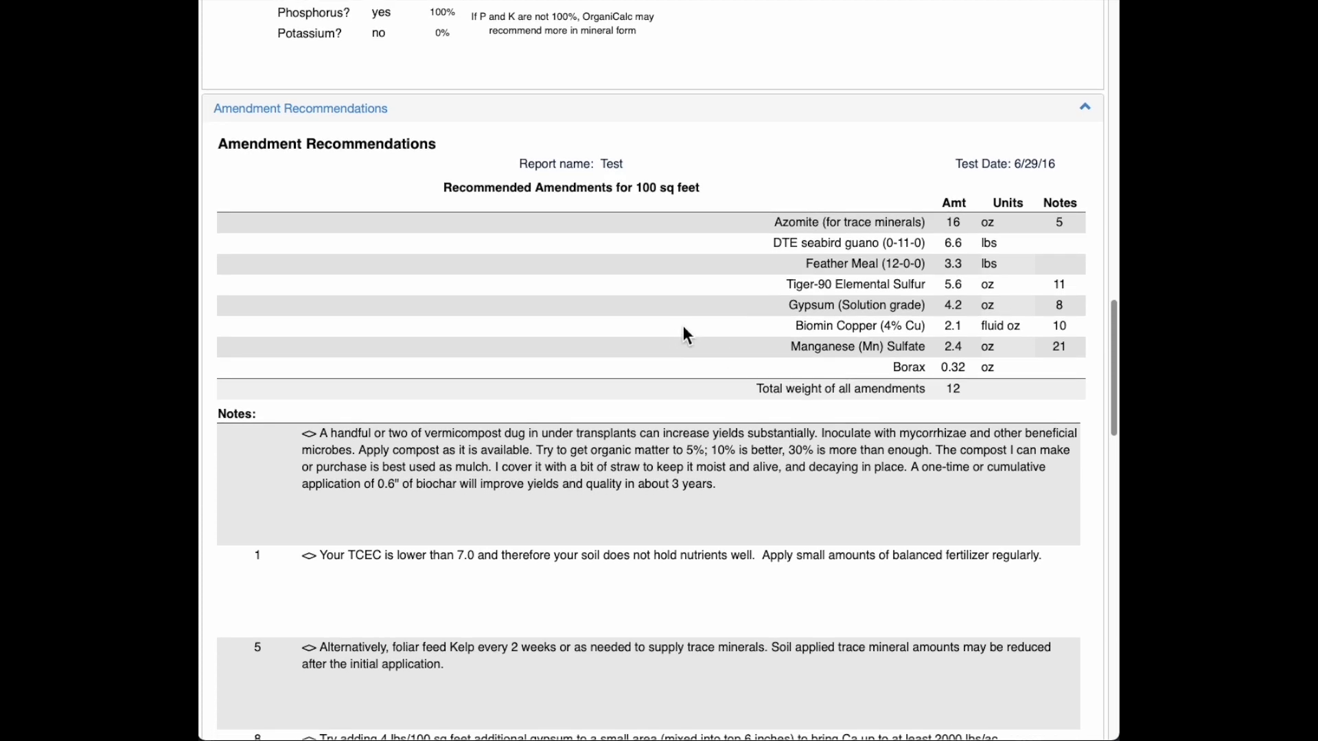
scroll(685, 340, down, 5)
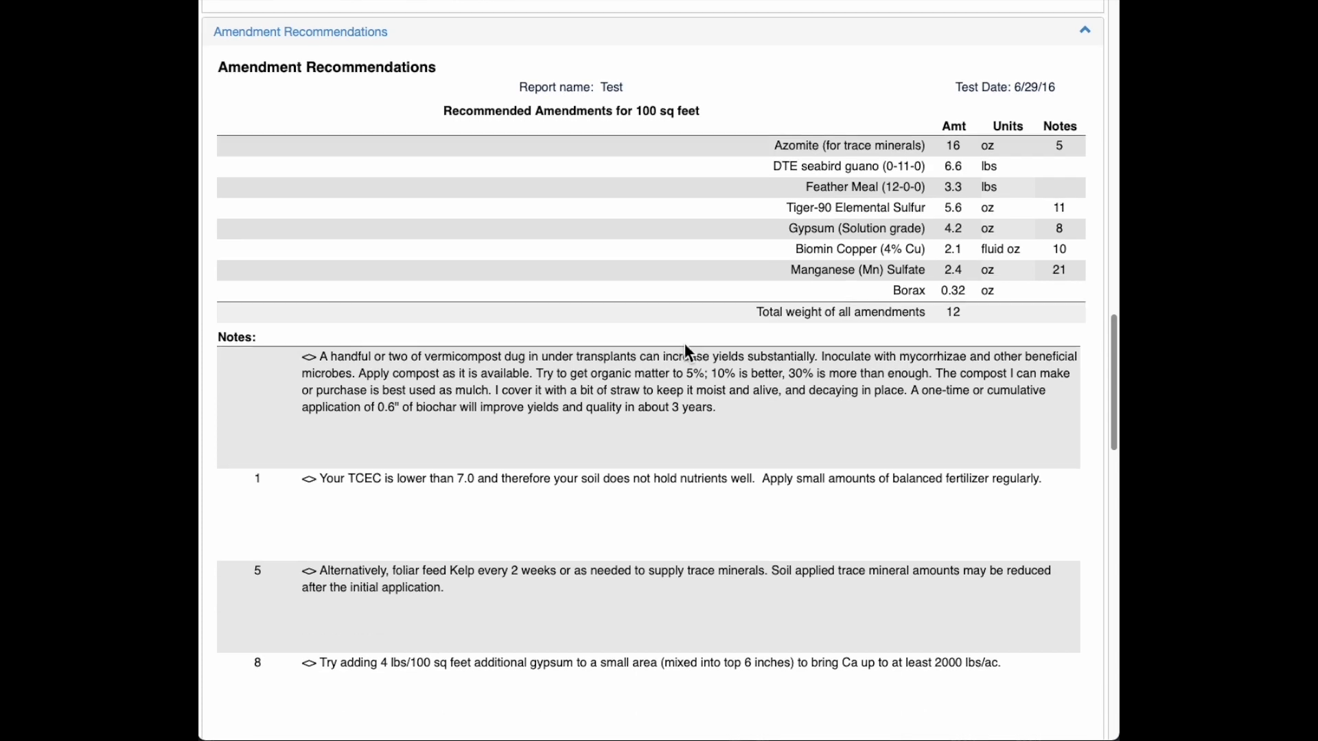
scroll(685, 343, down, 8)
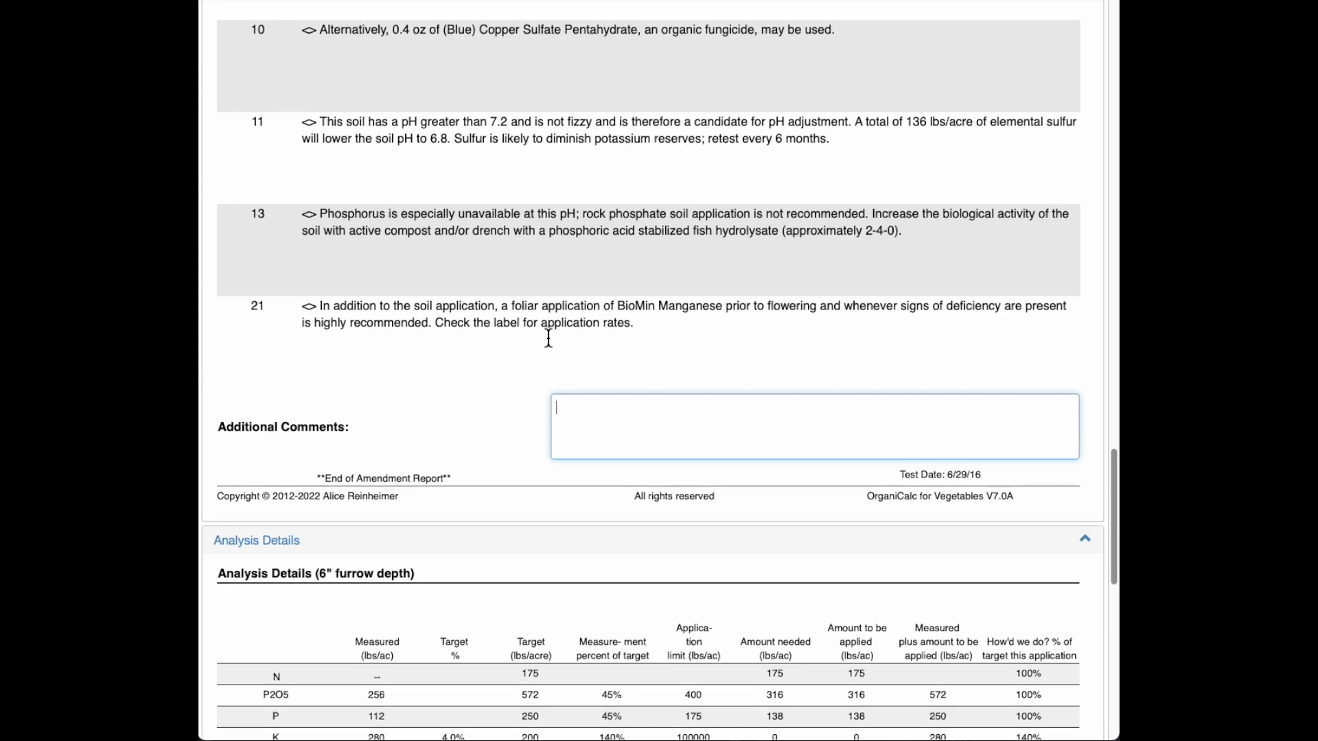
Step: Scroll down to review the Analysis Details (6" furrow depth) table and Percent of target chart
scroll(521, 360, down, 1)
scroll(518, 323, down, 8)
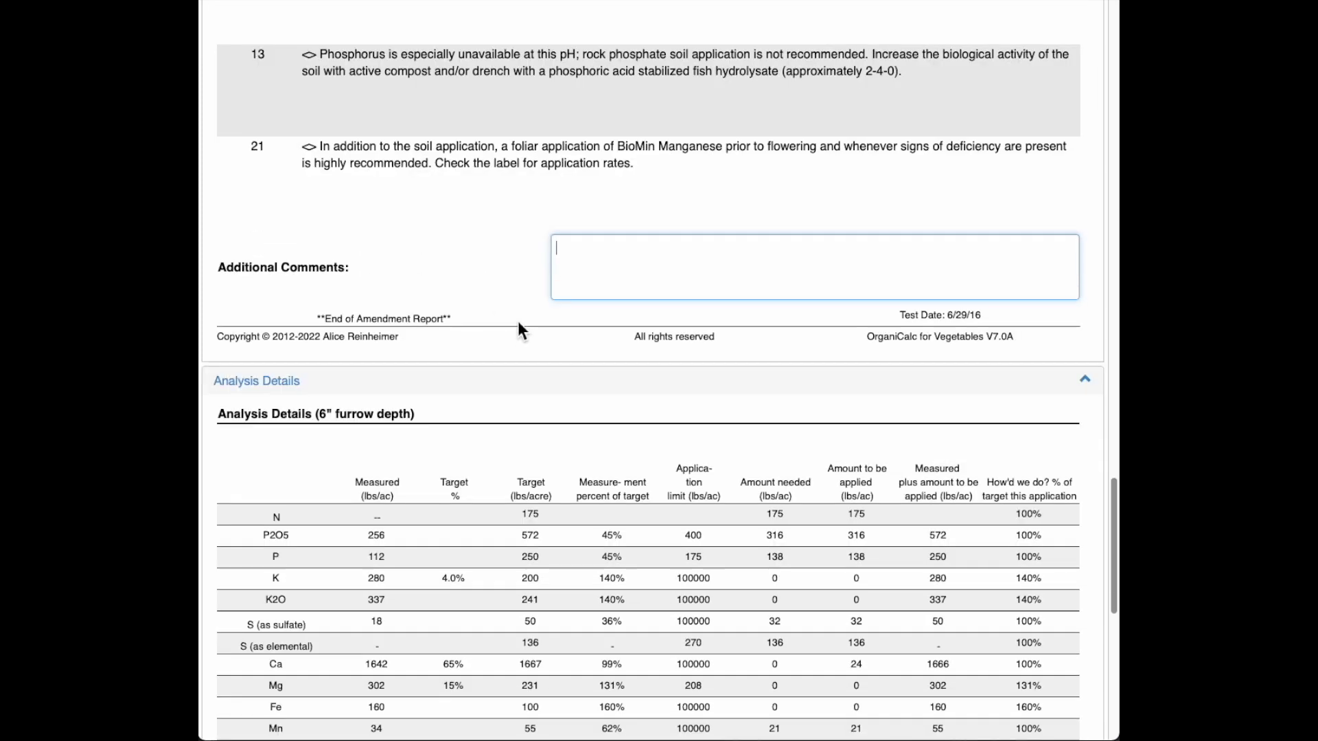
scroll(519, 317, down, 1)
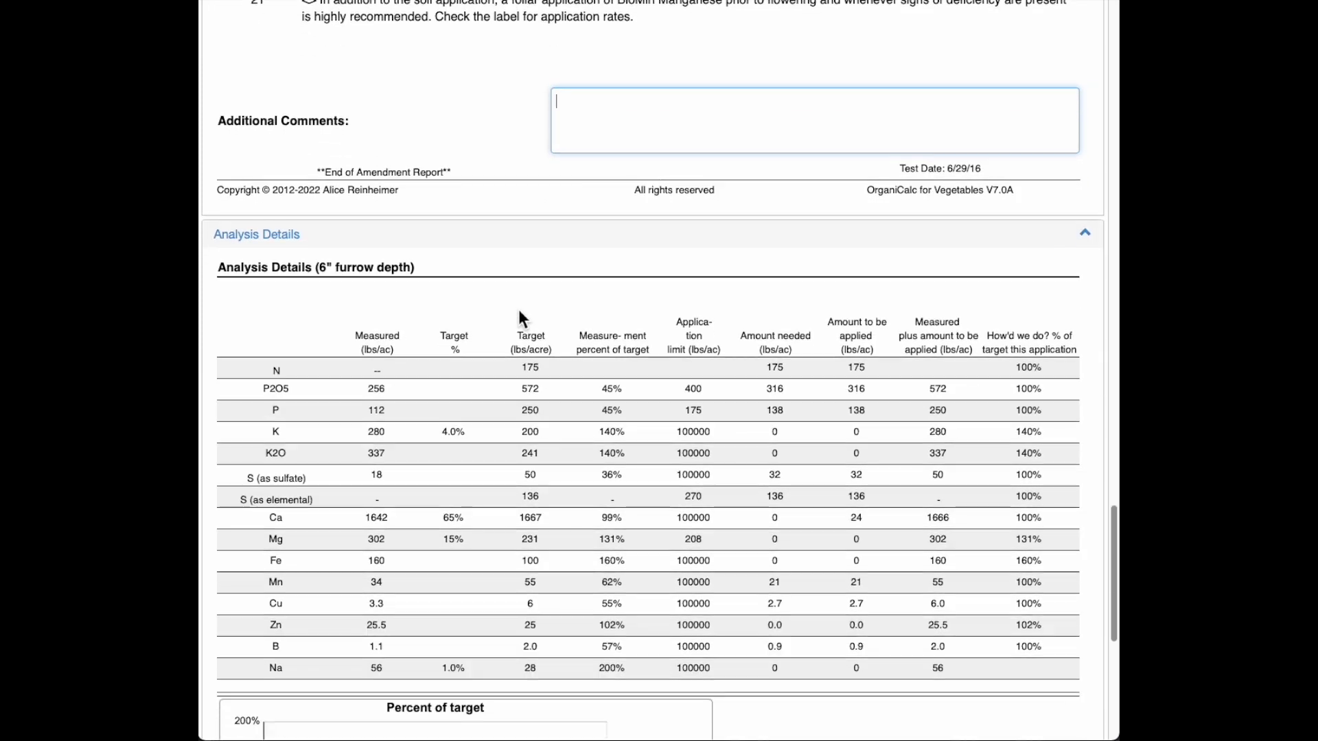
scroll(517, 309, down, 2)
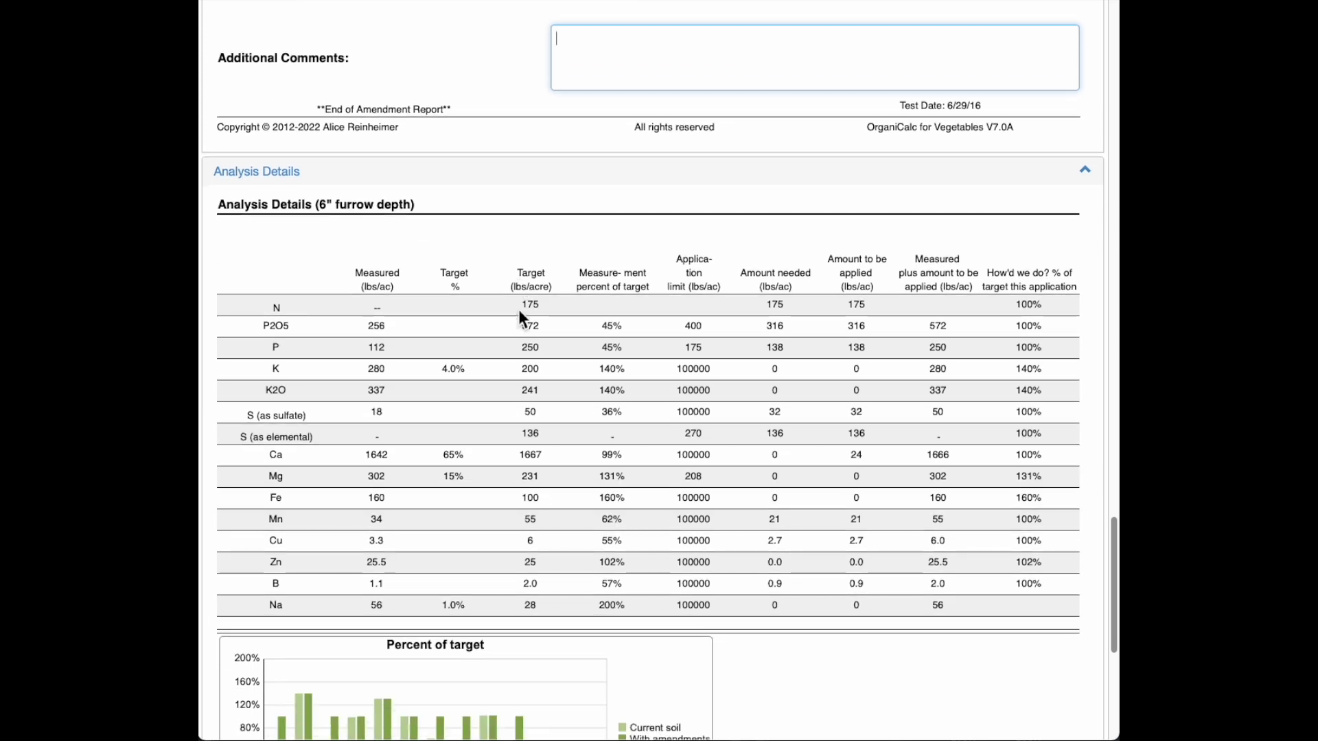
scroll(494, 267, down, 2)
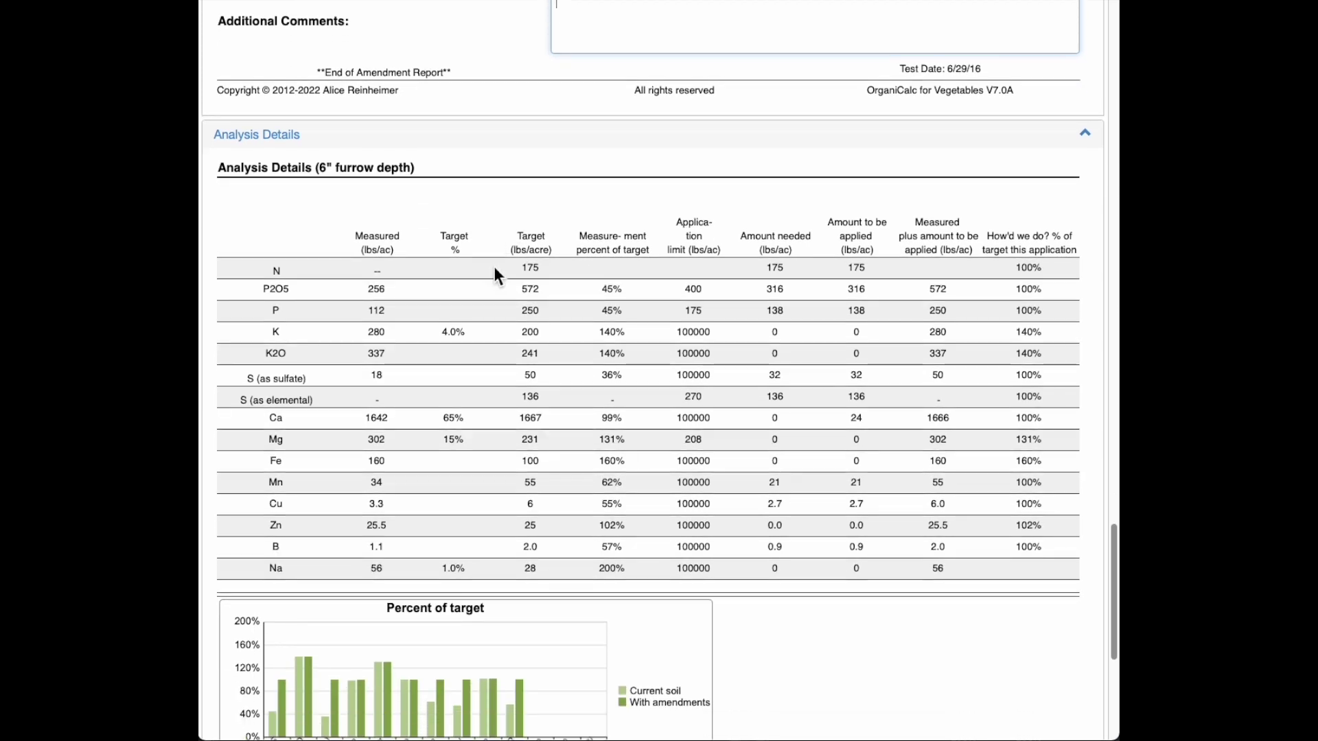
scroll(495, 269, down, 2)
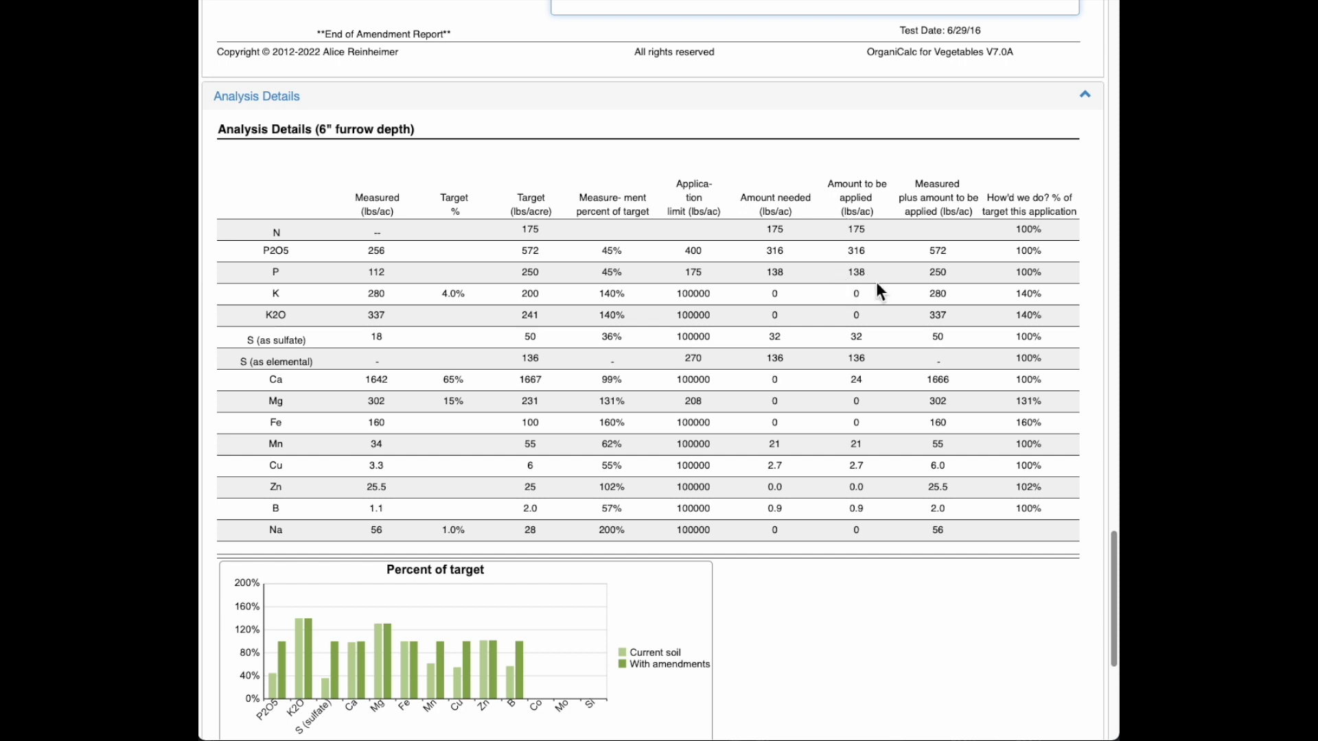
scroll(877, 284, down, 1)
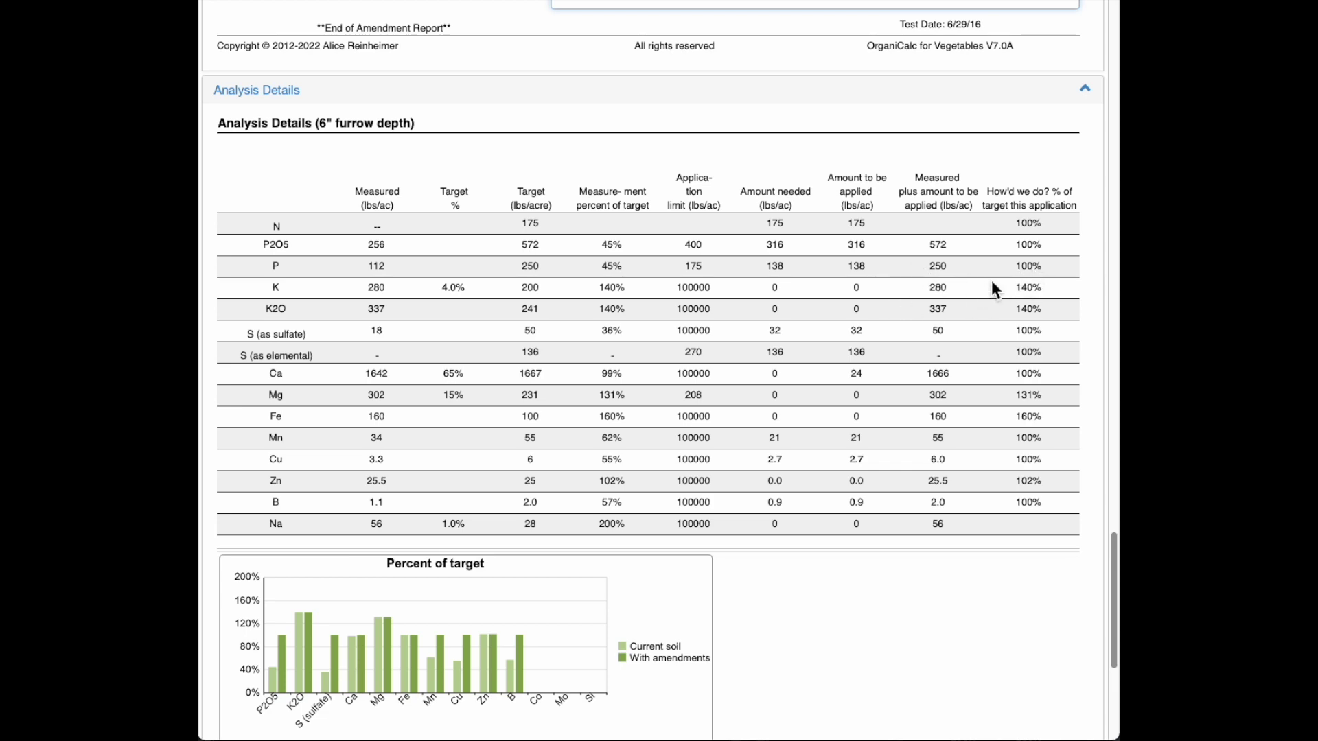
scroll(937, 361, down, 3)
scroll(936, 381, down, 3)
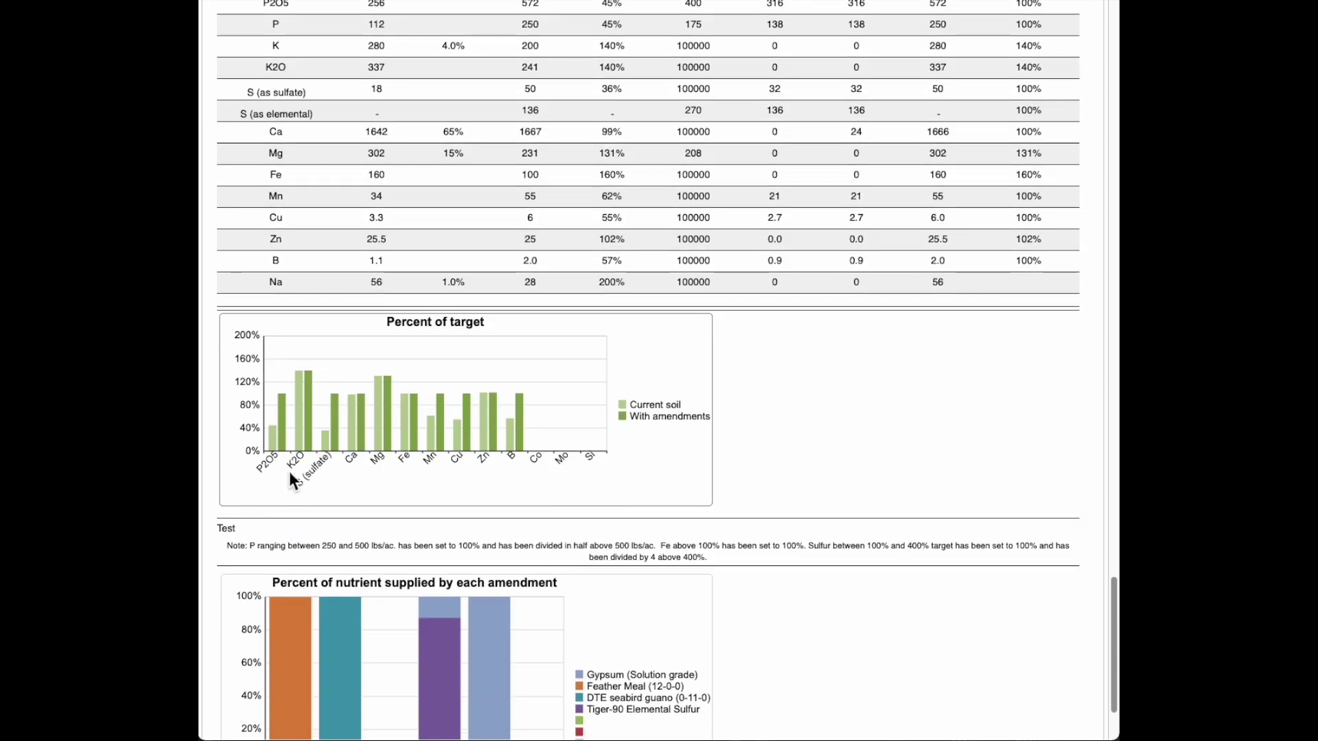
mouse_move(279, 459)
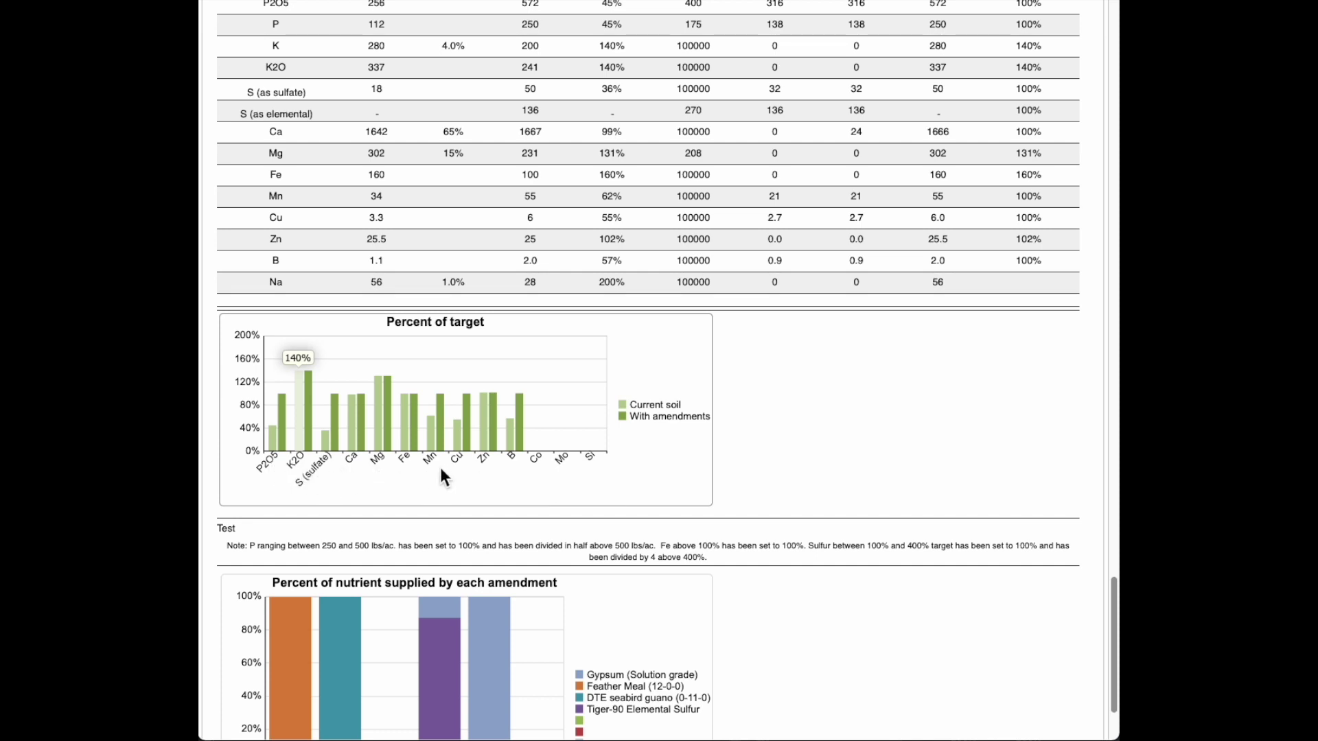
mouse_move(295, 436)
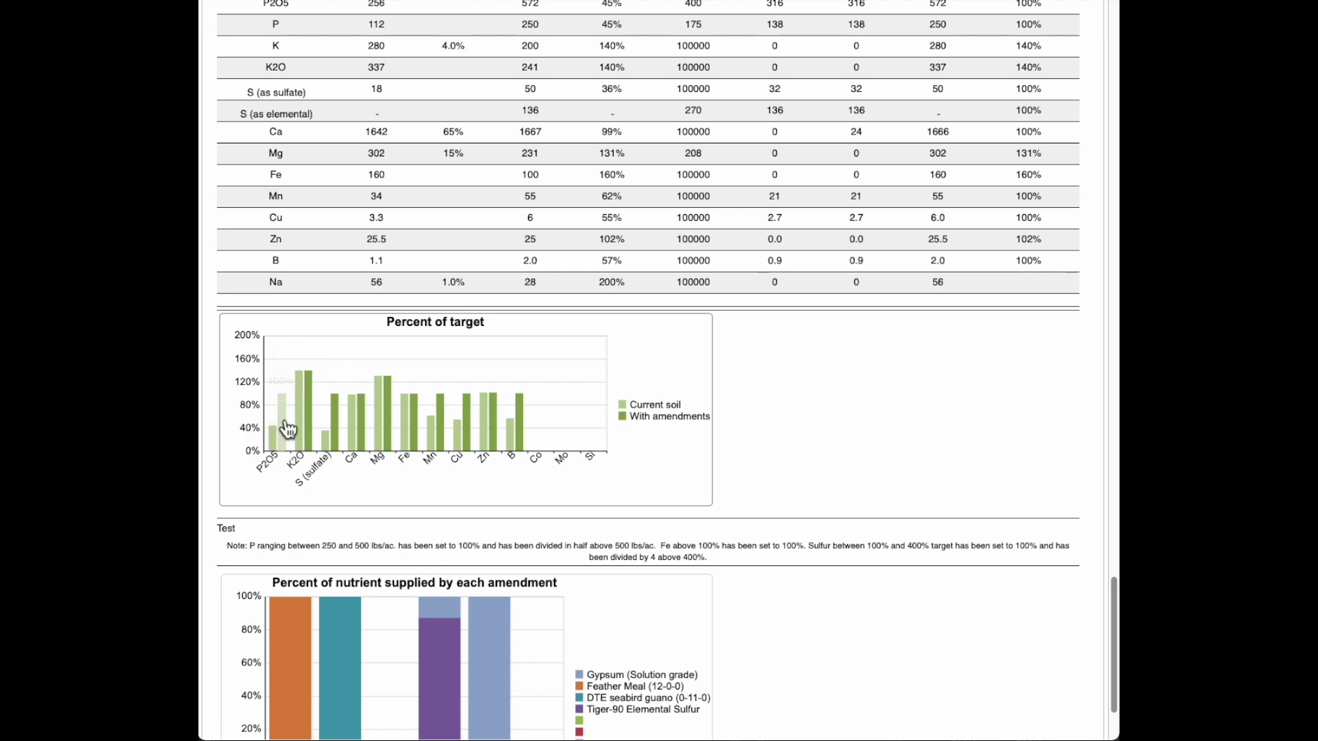
mouse_move(336, 457)
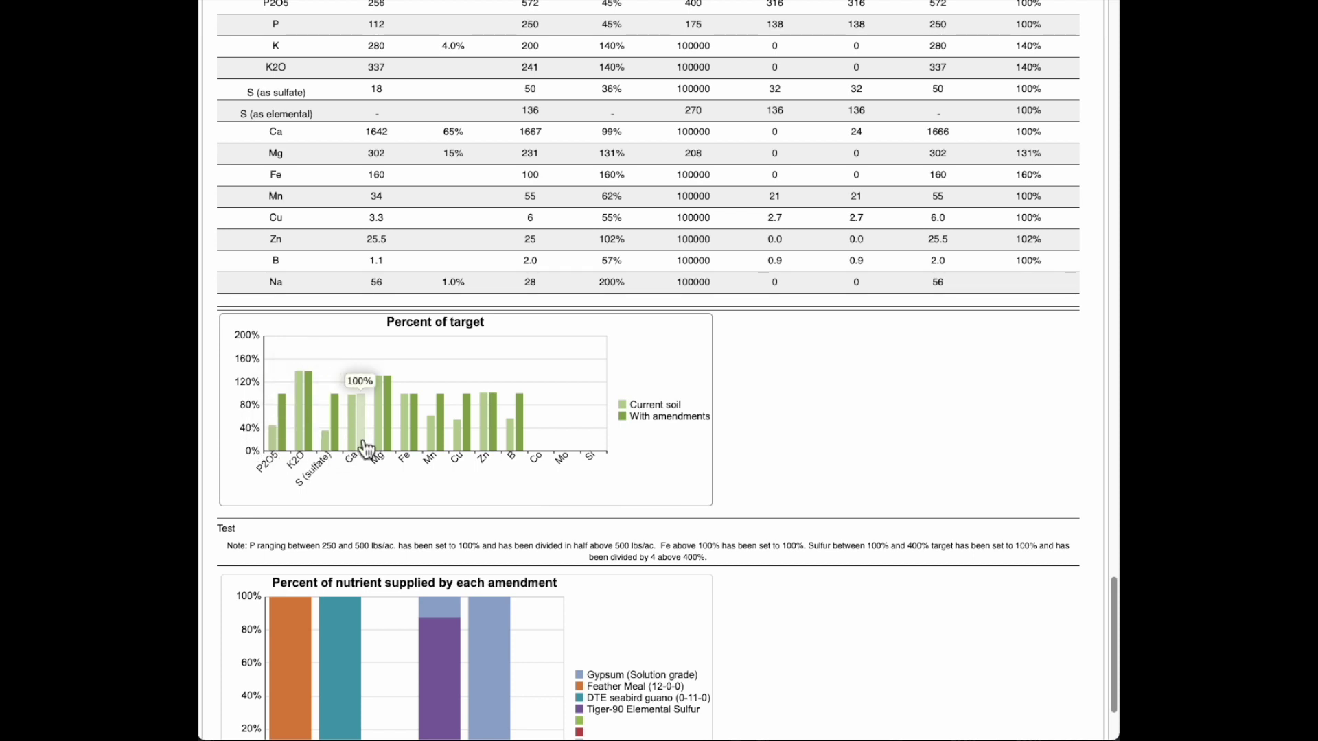
mouse_move(395, 449)
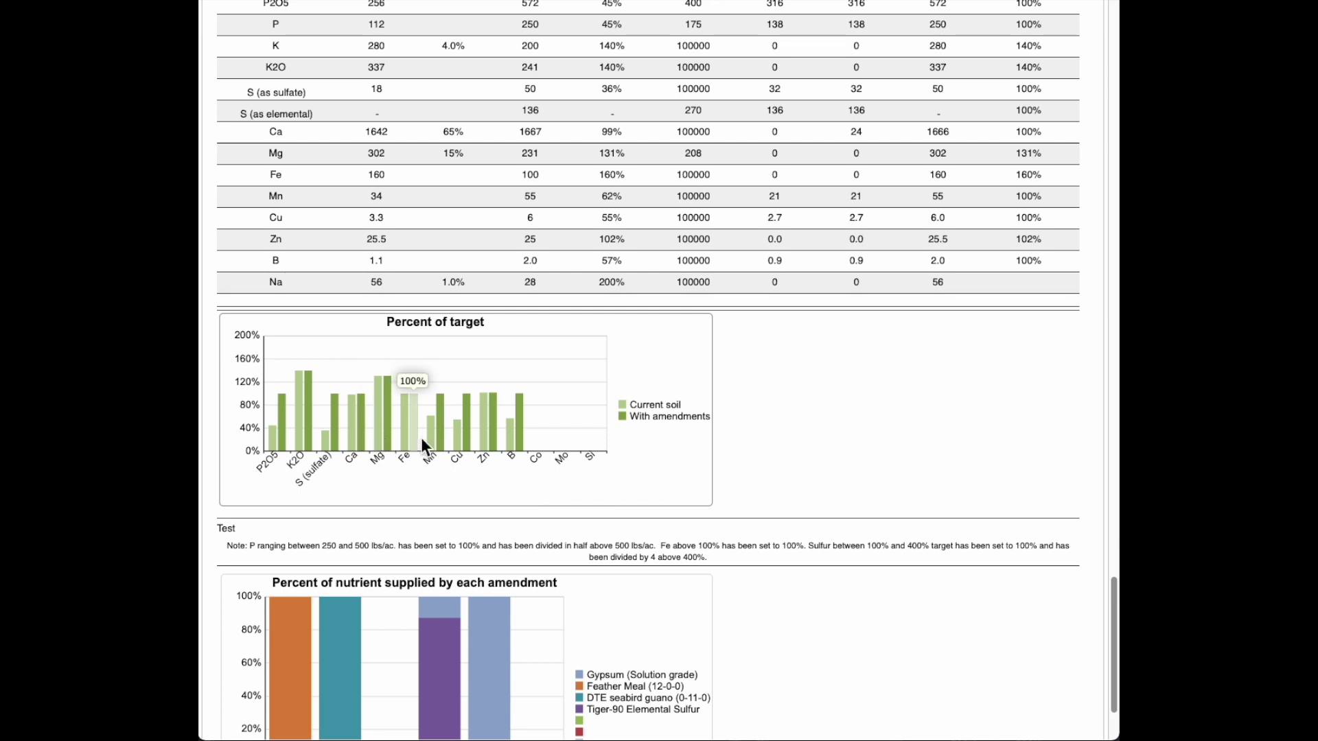
mouse_move(450, 453)
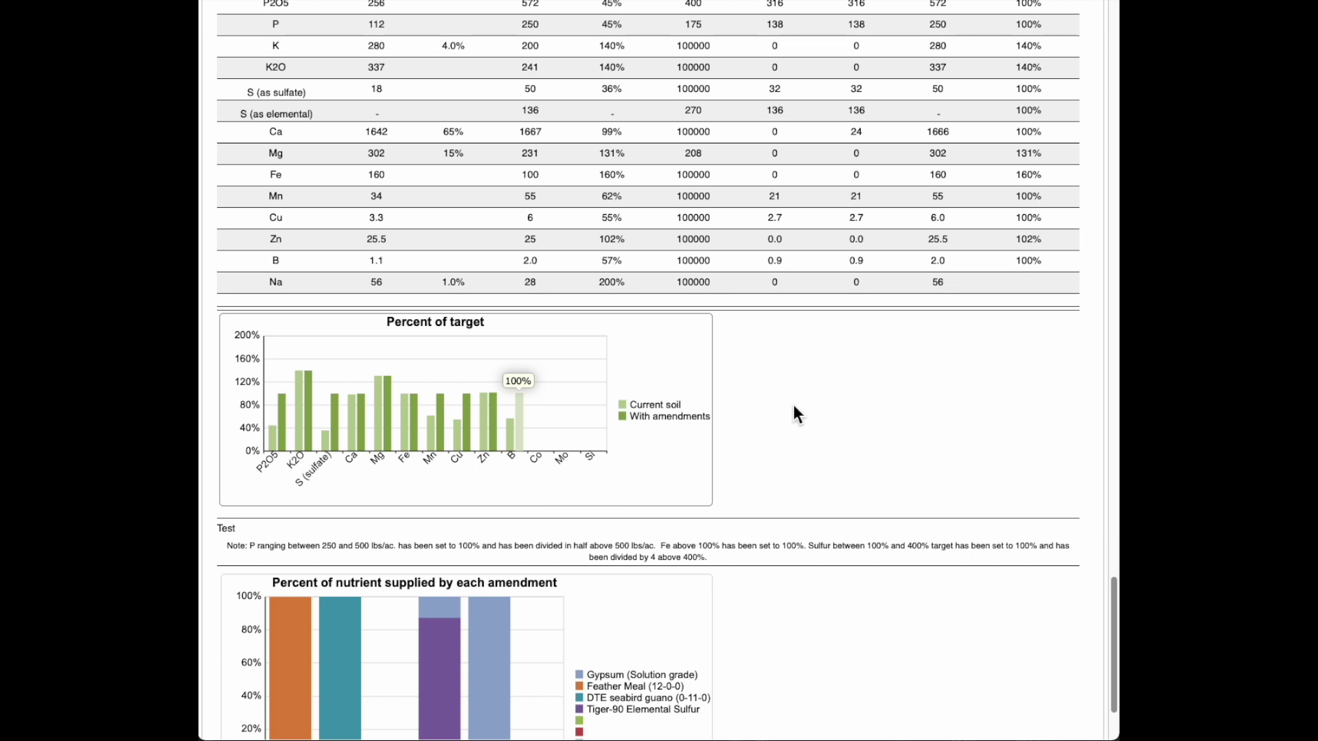
scroll(802, 396, down, 1)
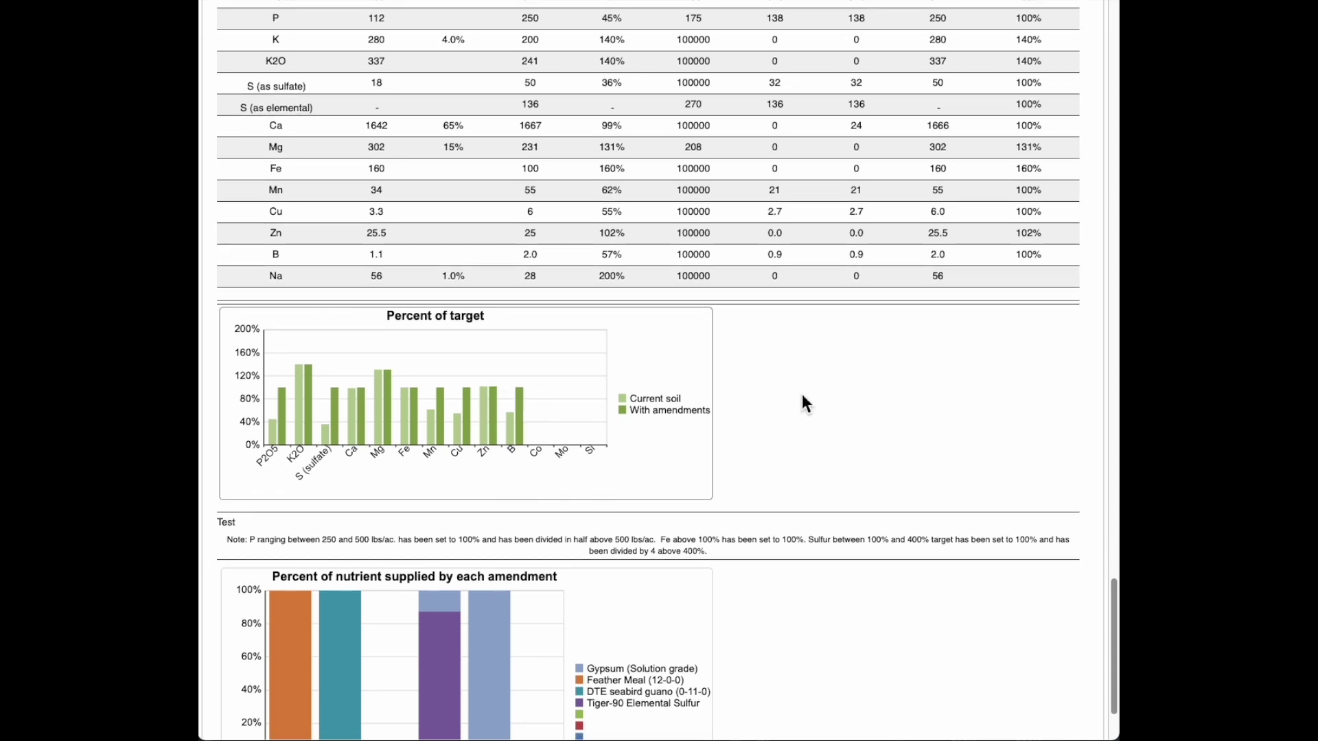
Step: Scroll to the report's end to view the Percent of nutrient supplied chart and Email PDF button
scroll(802, 396, down, 1)
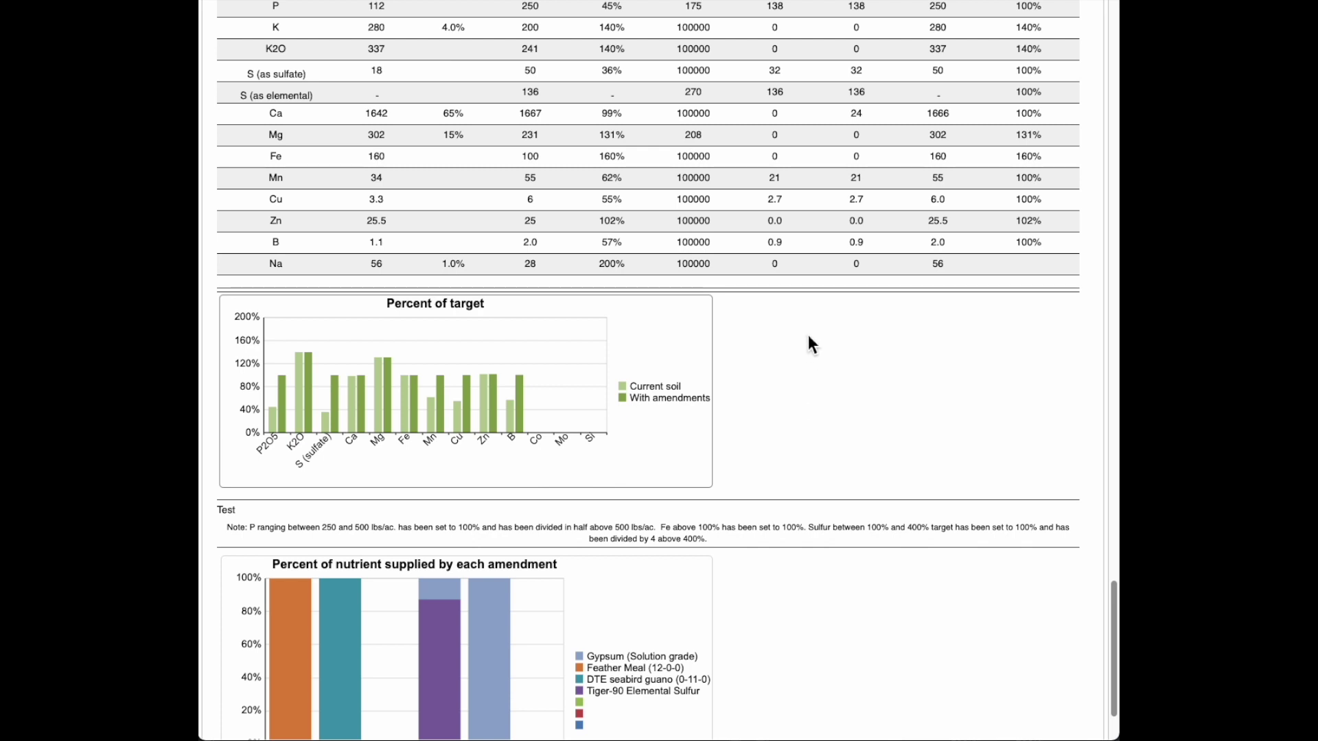
scroll(809, 335, down, 1)
scroll(808, 336, down, 2)
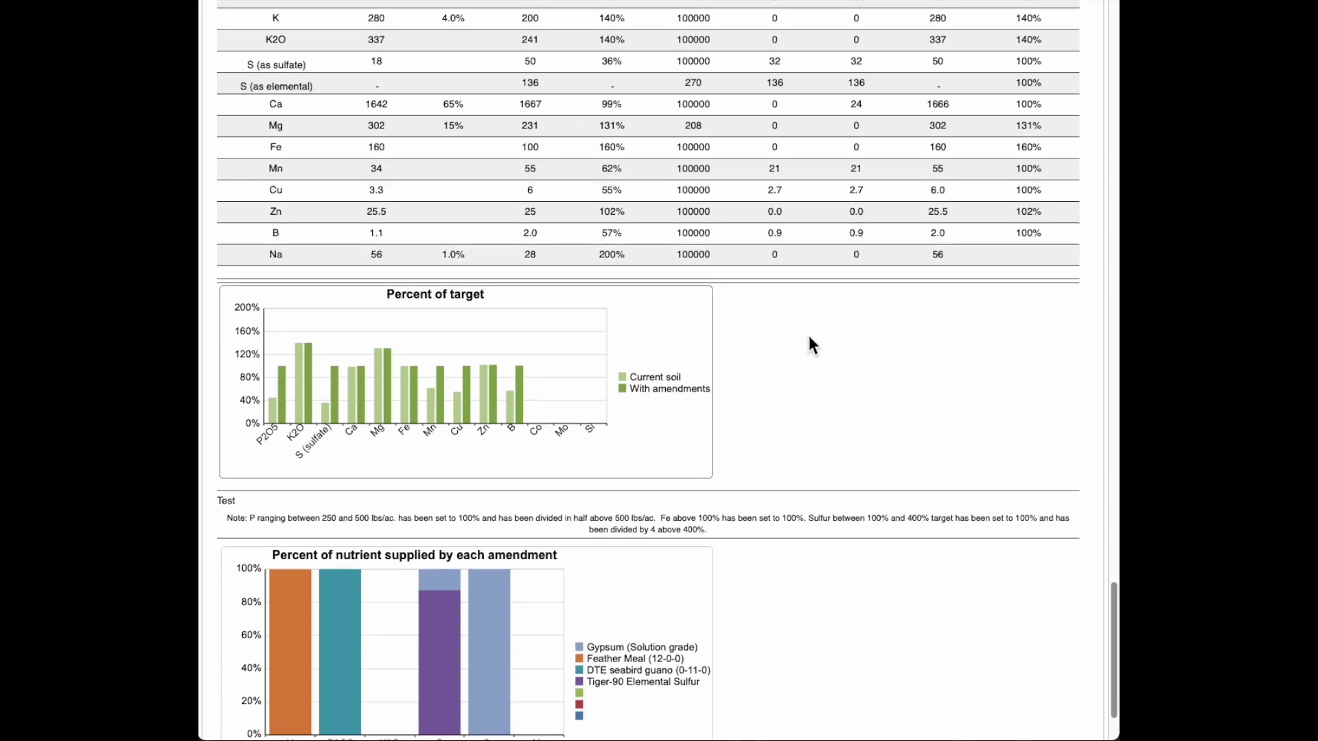
scroll(808, 336, down, 5)
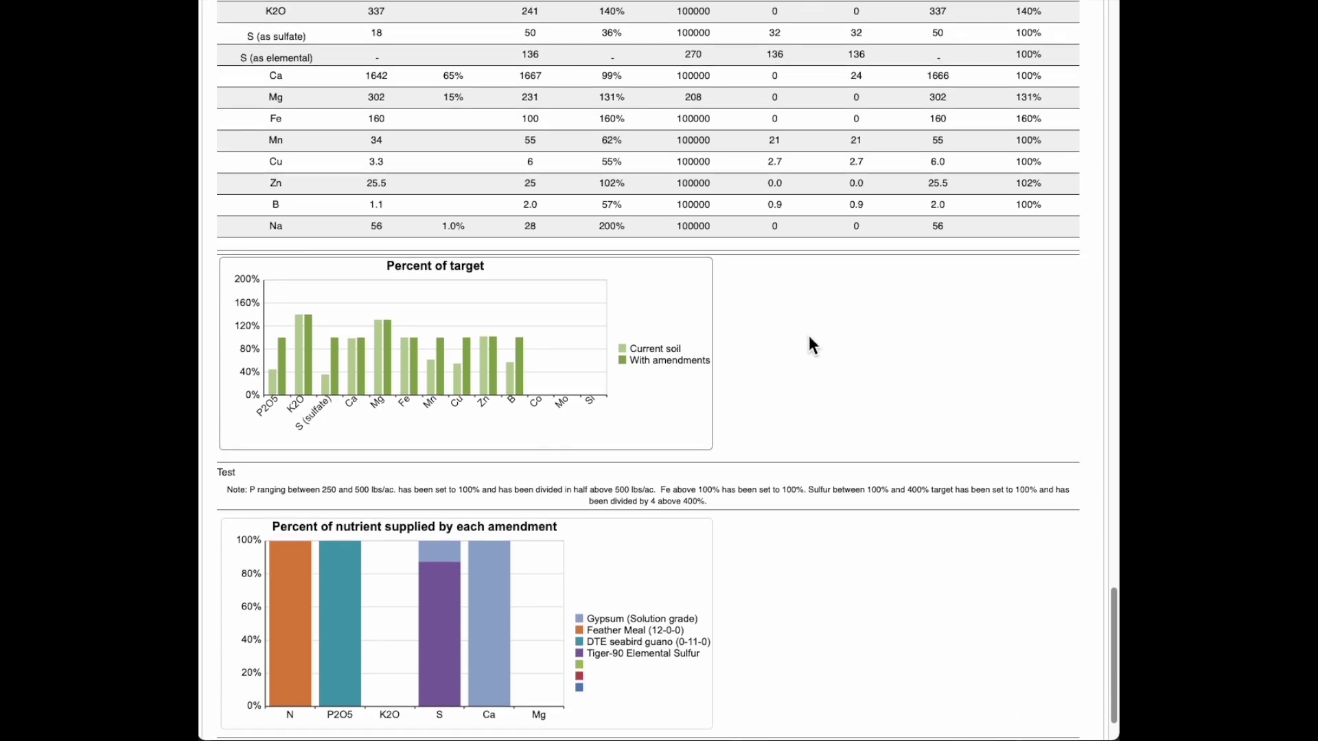
scroll(806, 329, down, 1)
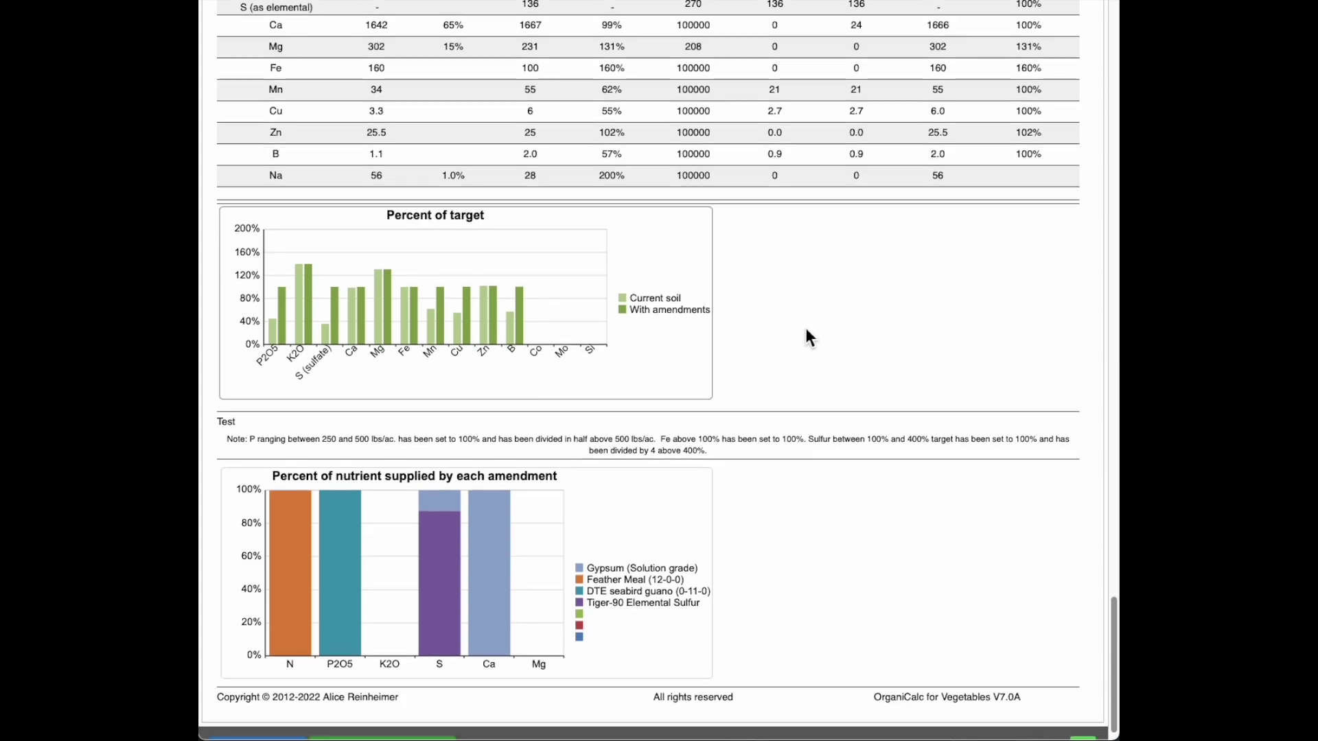
scroll(775, 315, down, 2)
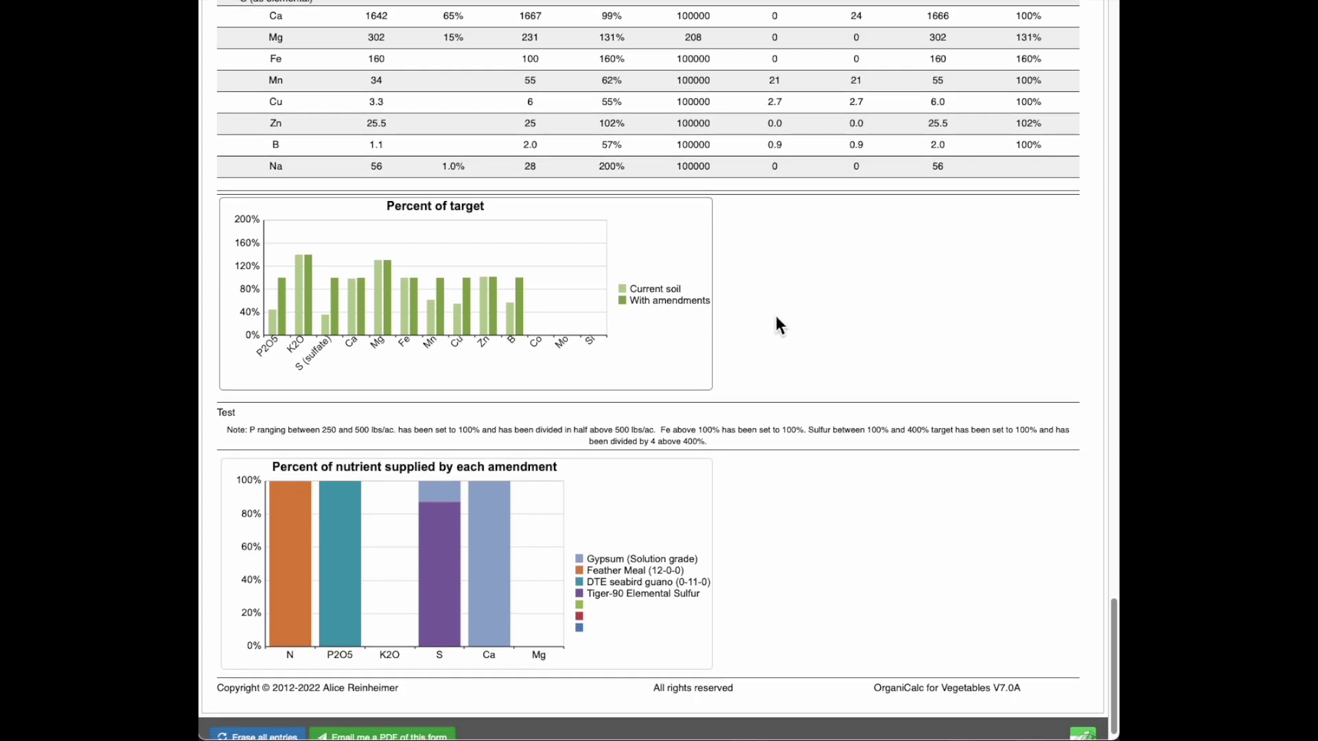
scroll(776, 316, down, 2)
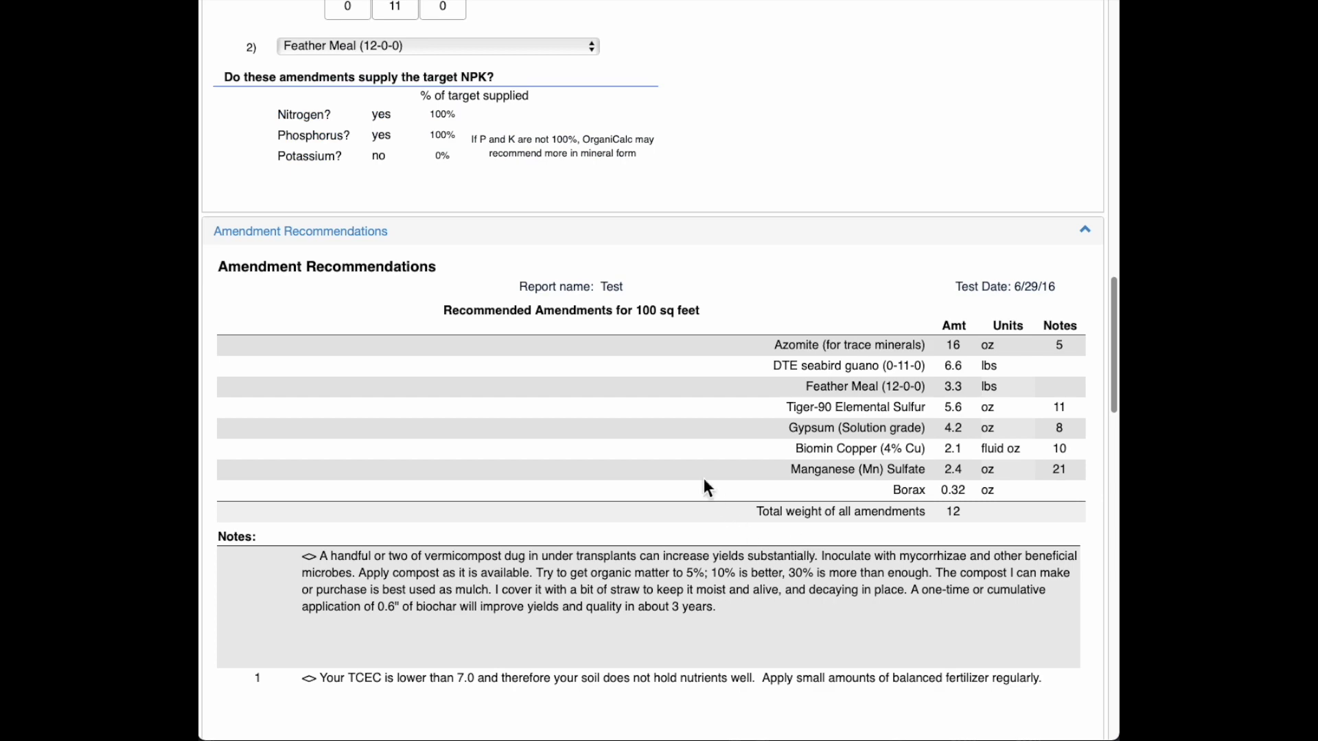
scroll(701, 459, up, 20)
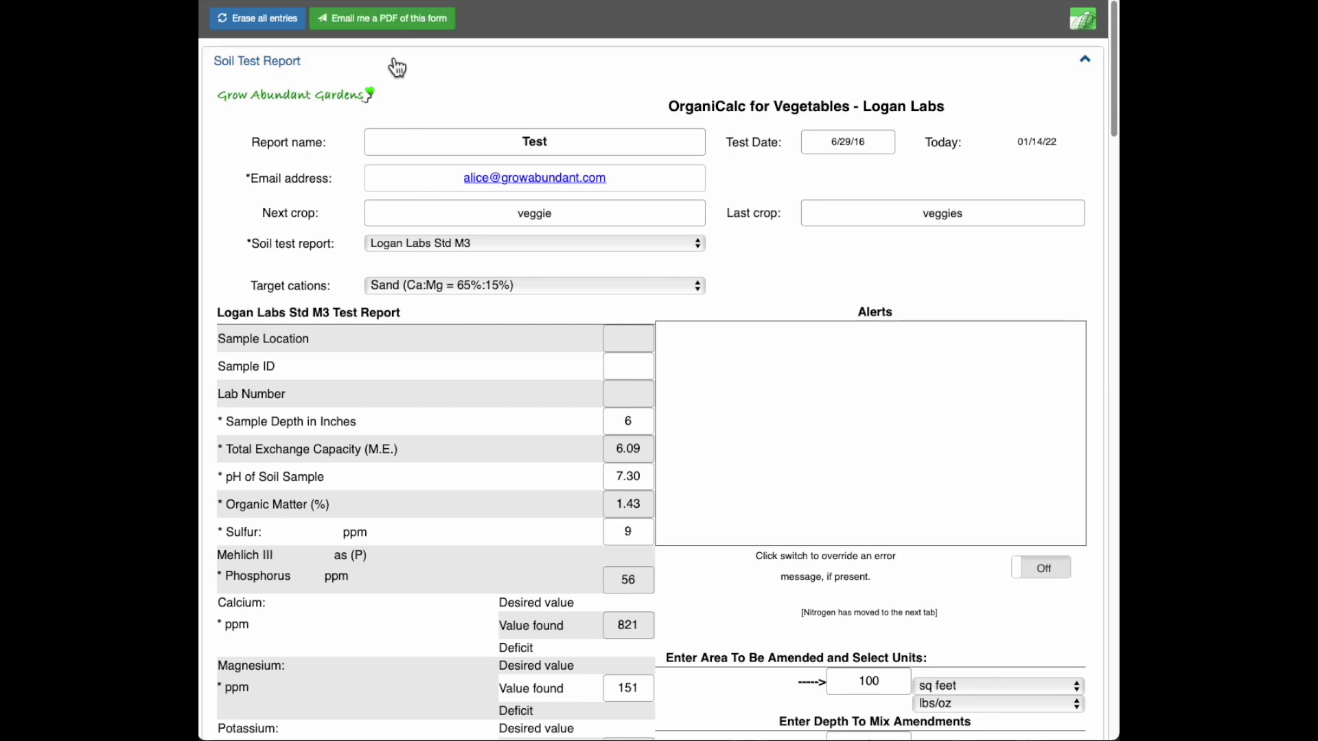
Step: Send the finished soil amendment report with 'Email me a PDF of this form'
click(374, 19)
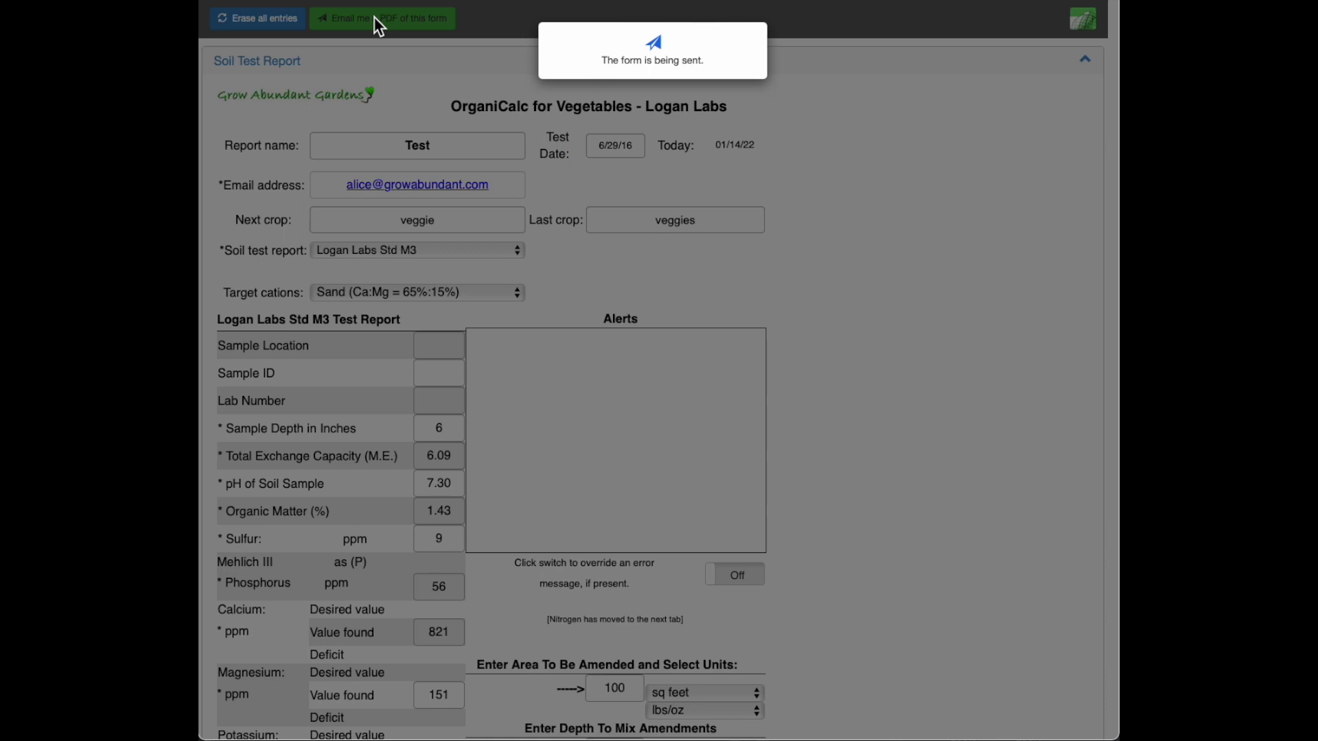